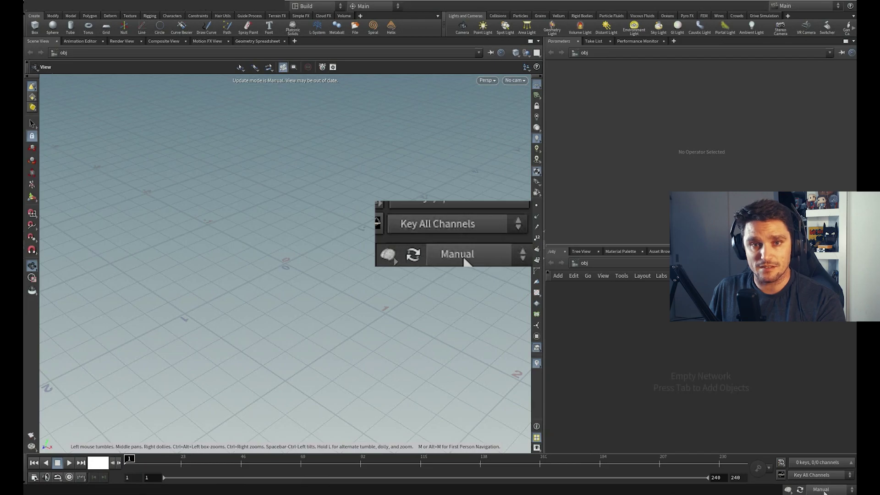
- Switch to the custom Solaris desktop layout and look through its /obj, /mat, /stage and /out networks
{"action": "left_click", "coordinate": [320, 6]}
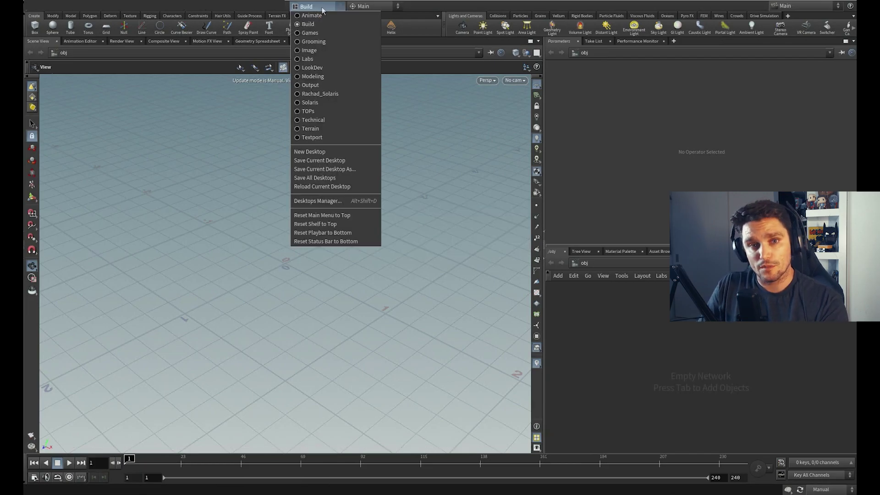
{"action": "left_click", "coordinate": [313, 95]}
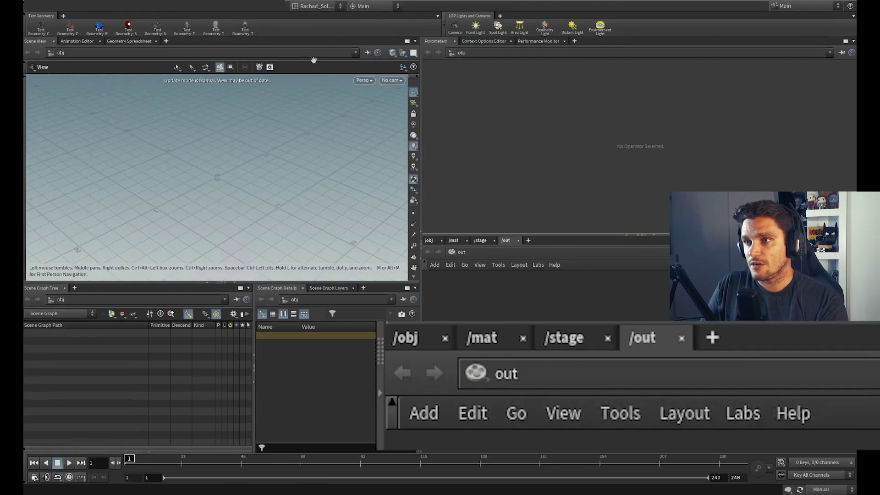
{"action": "left_click", "coordinate": [433, 242]}
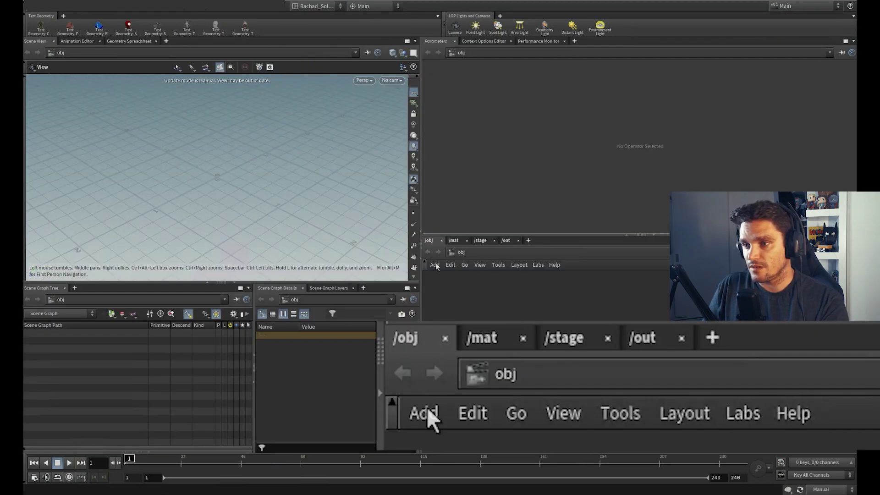
{"action": "left_click", "coordinate": [457, 242]}
{"action": "left_click", "coordinate": [483, 241]}
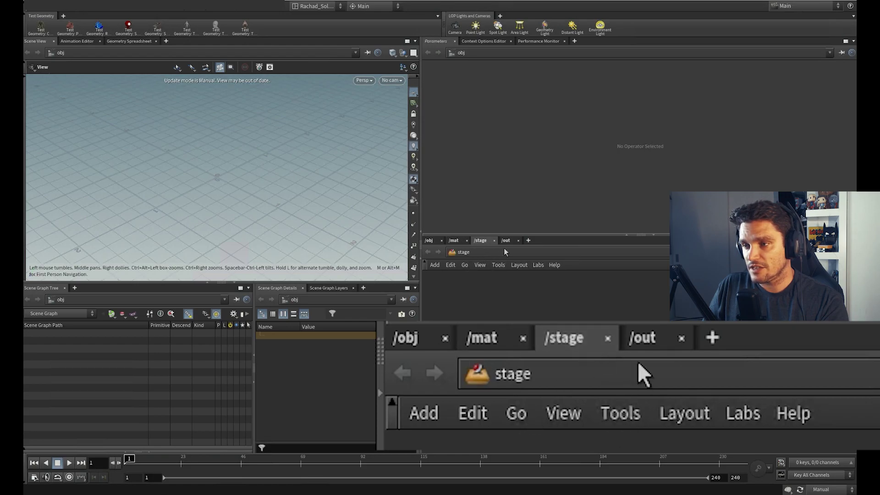
{"action": "left_click", "coordinate": [507, 240]}
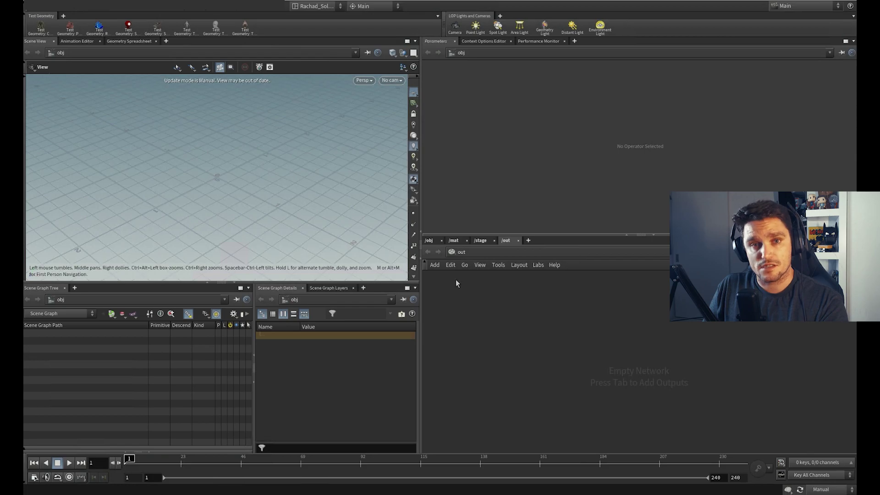
- Return to the /obj network and set the scene update mode to Auto Update
{"action": "left_click", "coordinate": [429, 241]}
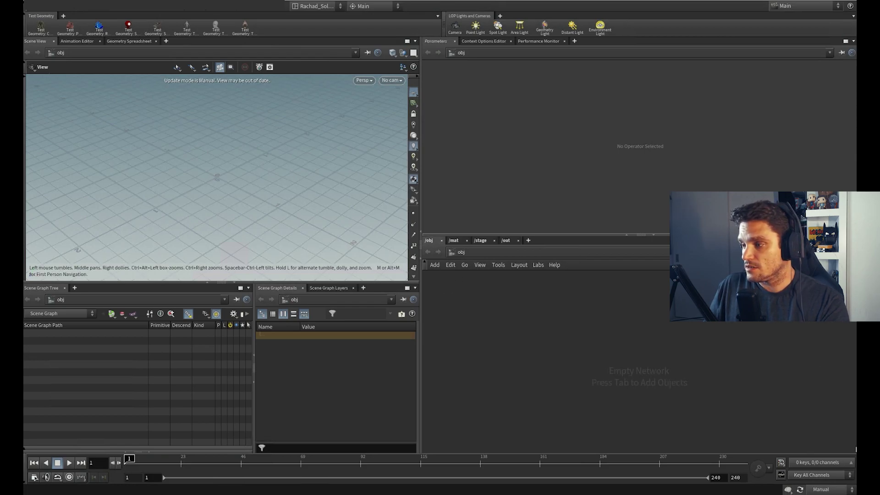
{"action": "left_click", "coordinate": [832, 490]}
{"action": "left_click", "coordinate": [831, 463]}
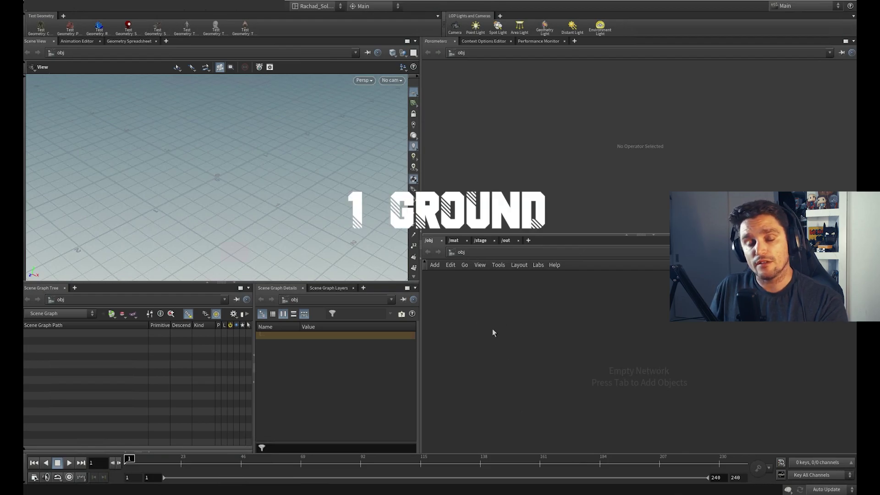
- Add a Sphere geometry object to the empty /obj network
{"action": "key", "text": "Tab"}
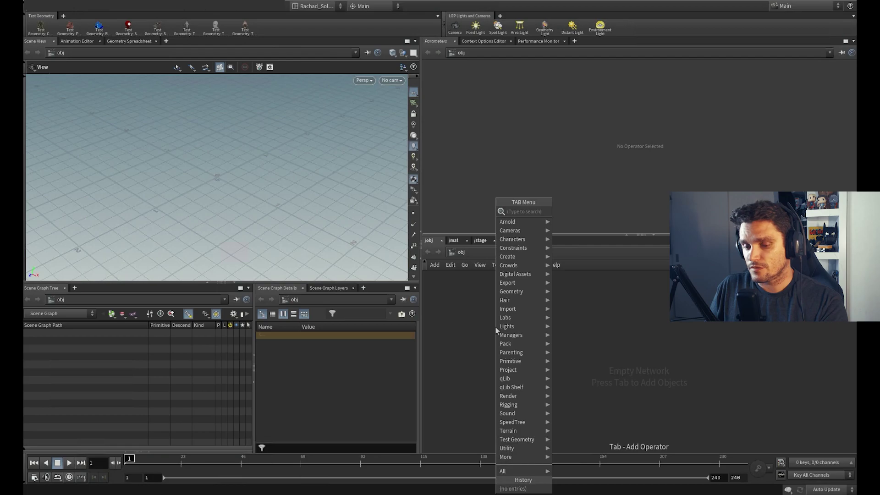
{"action": "type", "text": "sp"}
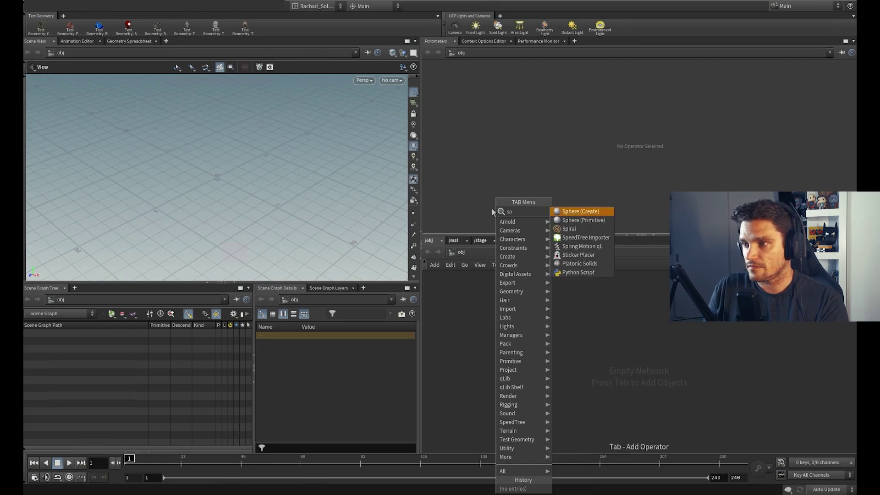
{"action": "left_click", "coordinate": [579, 220]}
{"action": "left_click", "coordinate": [452, 347]}
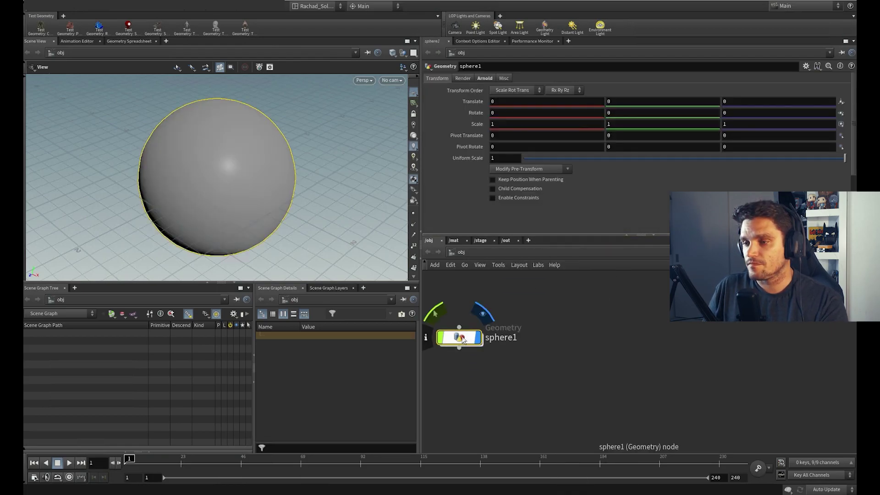
- Inside the sphere object, set the sphere's primitive type to Polygon and its frequency to 10
{"action": "right_click_drag", "start_coordinate": [280, 165], "coordinate": [248, 174]}
{"action": "double_click", "coordinate": [502, 327]}
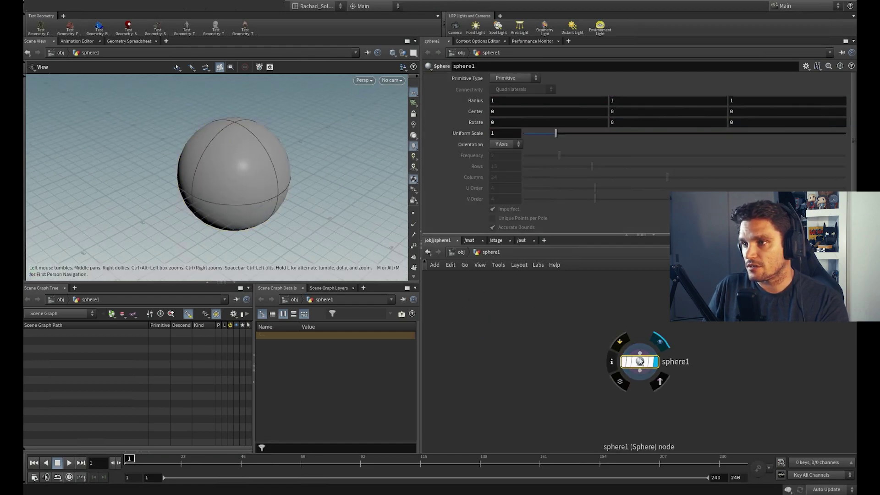
{"action": "left_click", "coordinate": [506, 78]}
{"action": "left_click", "coordinate": [504, 95]}
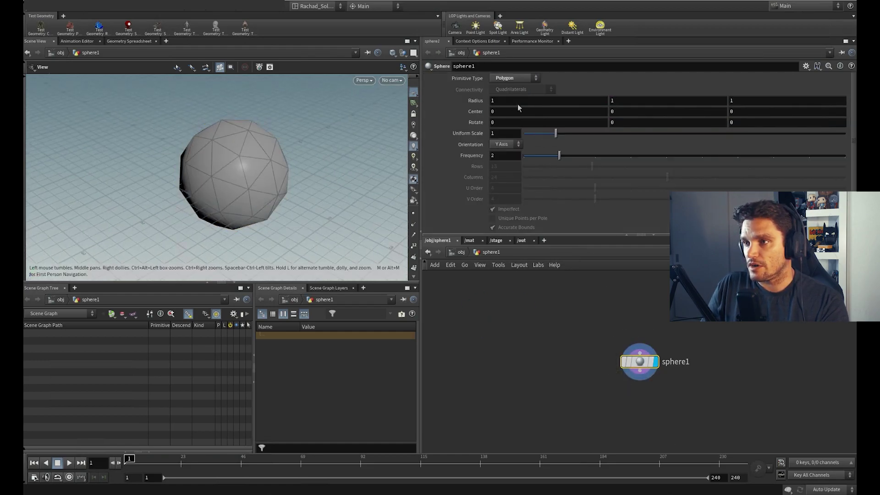
{"action": "left_click_drag", "start_coordinate": [560, 156], "coordinate": [845, 156]}
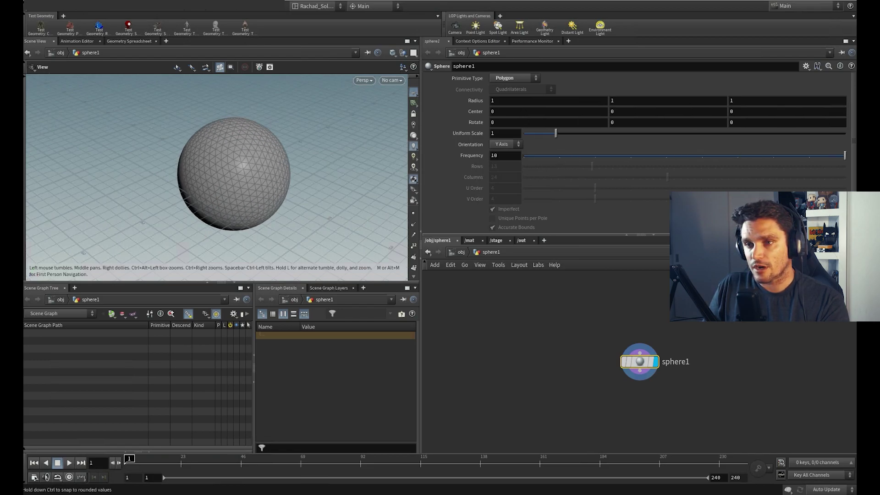
- Go back up to the object level and rename the sphere object Sphere_01
{"action": "left_click", "coordinate": [455, 252]}
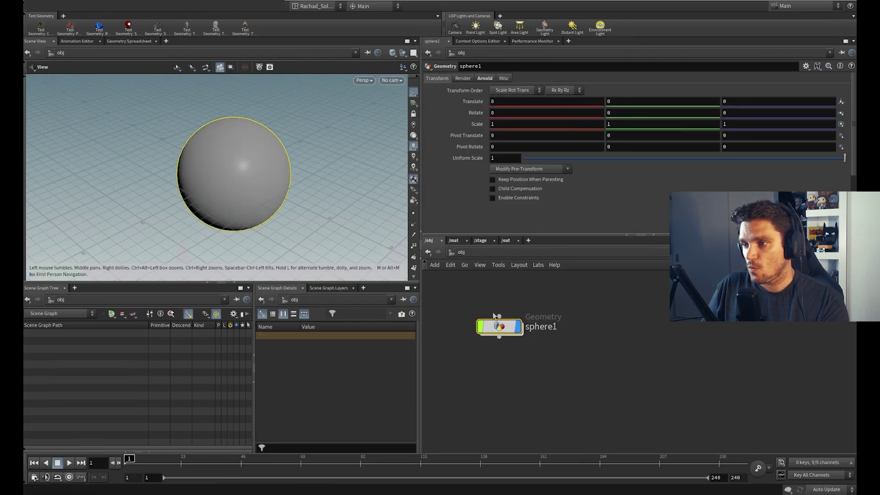
{"action": "left_click", "coordinate": [547, 328]}
{"action": "left_click_drag", "start_coordinate": [560, 327], "coordinate": [489, 335]}
{"action": "type", "text": "Sphe"}
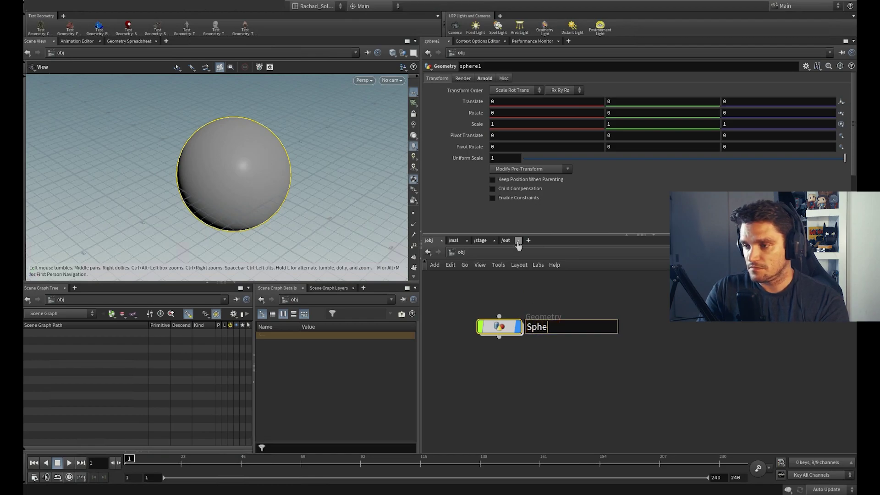
{"action": "type", "text": "re_01"}
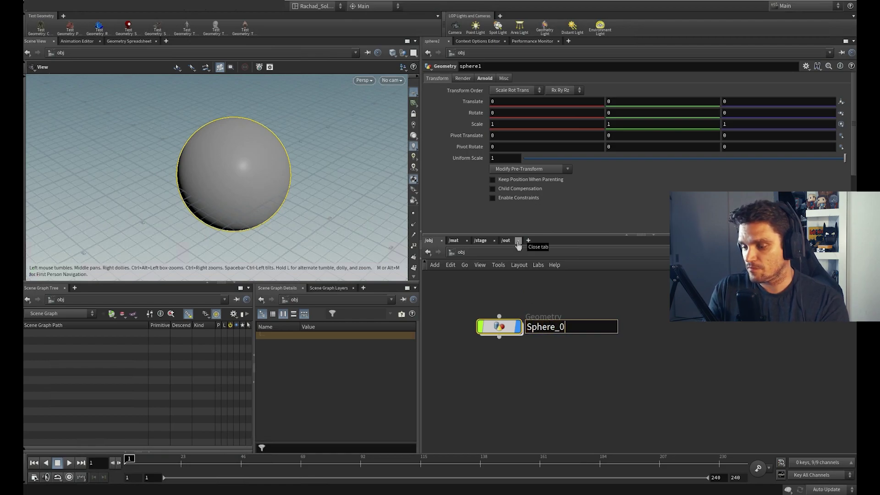
{"action": "key", "text": "Return"}
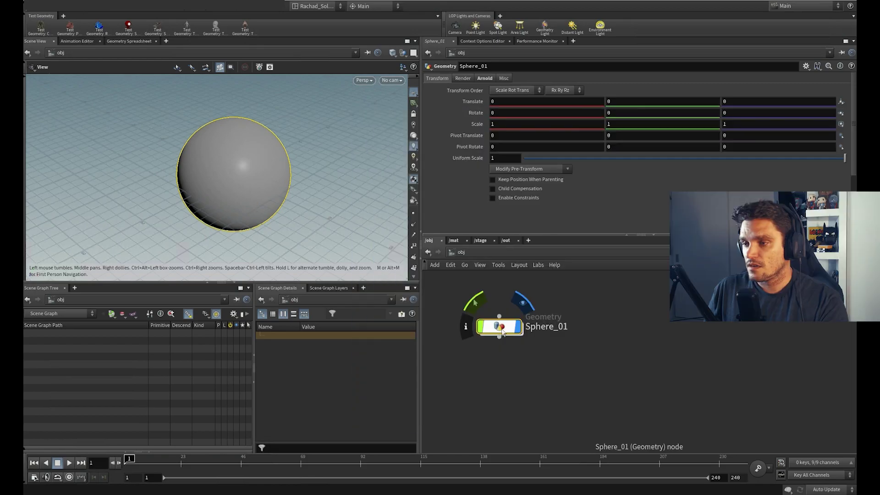
- Duplicate Sphere_01 twice, placing both copies in a column below it in the network
{"action": "left_click_drag", "start_coordinate": [500, 328], "coordinate": [503, 419], "text": "alt"}
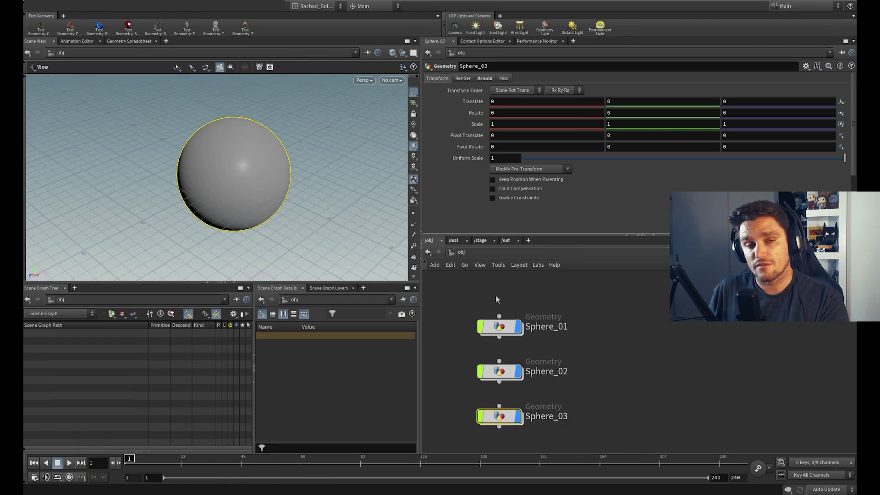
{"action": "scroll", "coordinate": [592, 406], "scroll_direction": "down", "scroll_amount": 3}
{"action": "middle_click_drag", "start_coordinate": [592, 405], "coordinate": [626, 368]}
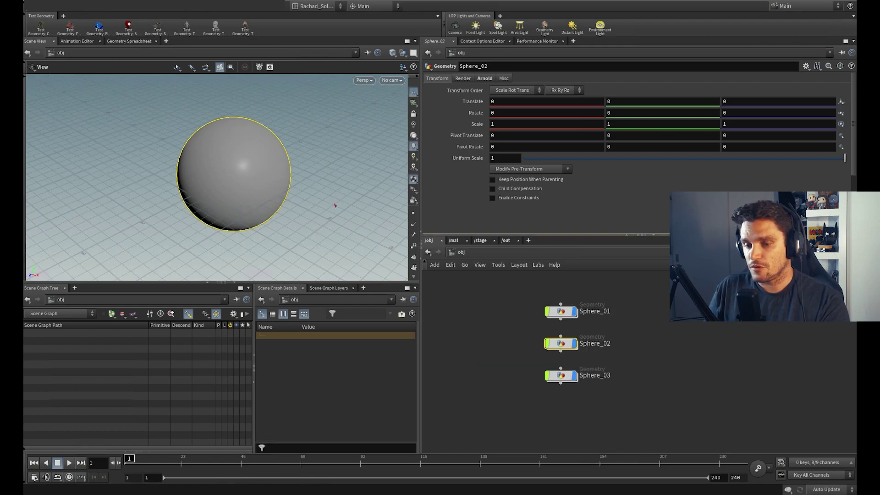
- Move Sphere_01 across the ground plane to about X -2.59, Z 2.03, away from the origin
{"action": "key", "text": "s"}
{"action": "left_click", "coordinate": [256, 194]}
{"action": "scroll", "coordinate": [257, 194], "scroll_direction": "down", "scroll_amount": 4}
{"action": "left_click_drag", "start_coordinate": [257, 195], "coordinate": [233, 216]}
{"action": "key", "text": "t"}
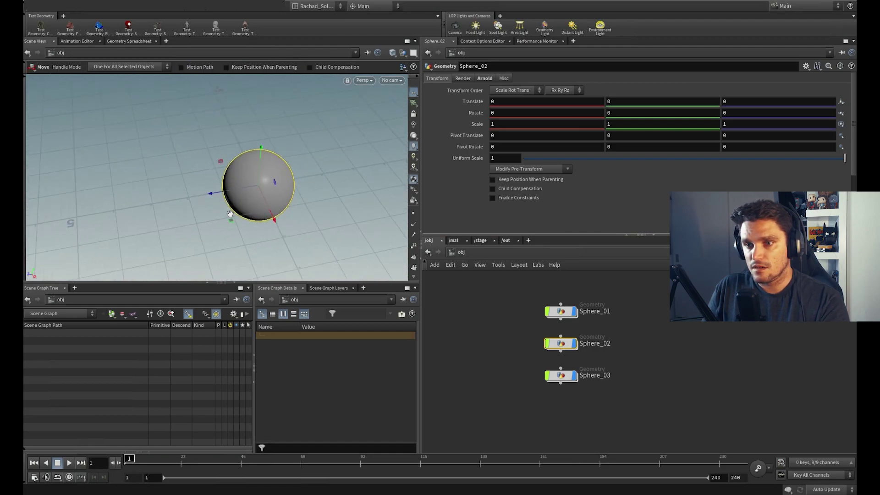
{"action": "right_click_drag", "start_coordinate": [249, 220], "coordinate": [156, 233], "text": "alt"}
{"action": "middle_click_drag", "start_coordinate": [156, 232], "coordinate": [191, 222], "text": "alt"}
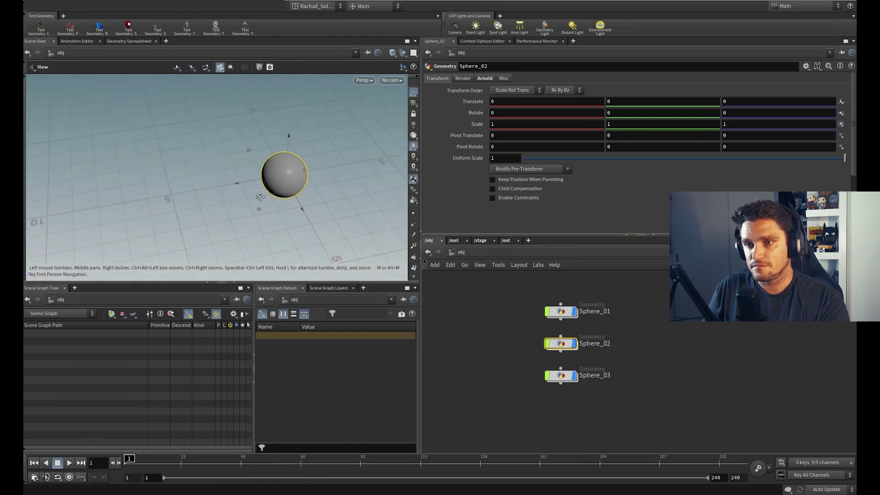
{"action": "left_click", "coordinate": [557, 309]}
{"action": "left_click_drag", "start_coordinate": [260, 197], "coordinate": [198, 175]}
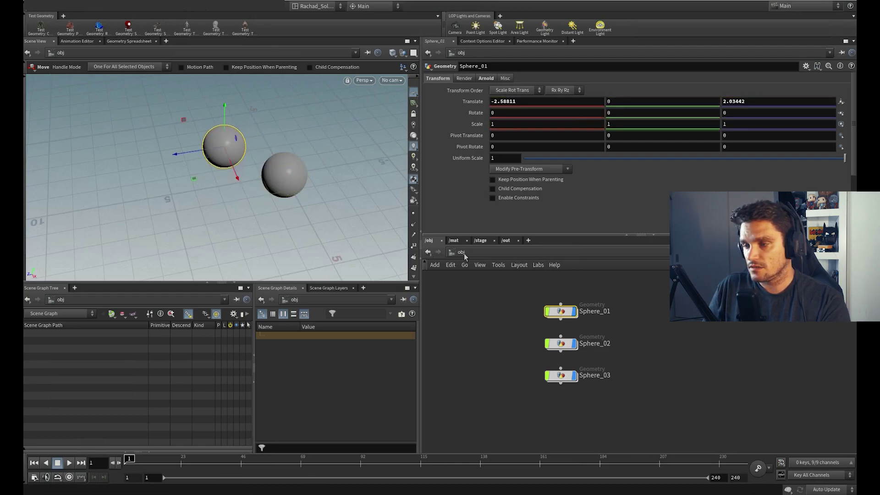
- Move Sphere_03 across the ground plane, clear of the other two spheres
{"action": "left_click", "coordinate": [564, 375]}
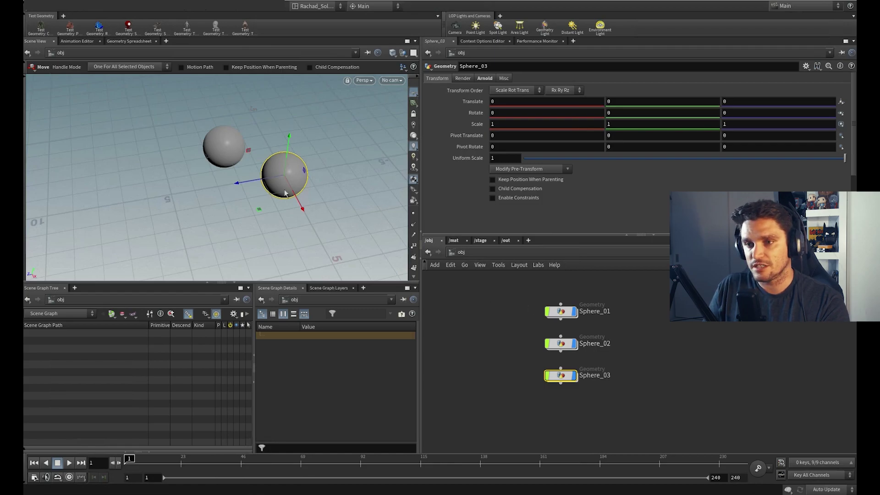
{"action": "left_click_drag", "start_coordinate": [258, 209], "coordinate": [209, 290]}
{"action": "left_click_drag", "start_coordinate": [299, 230], "coordinate": [340, 194], "text": "alt"}
- Set the Y translation of all three spheres to 1 so they rest on the ground plane
{"action": "left_click_drag", "start_coordinate": [497, 295], "coordinate": [675, 434]}
{"action": "left_click_drag", "start_coordinate": [626, 101], "coordinate": [590, 90]}
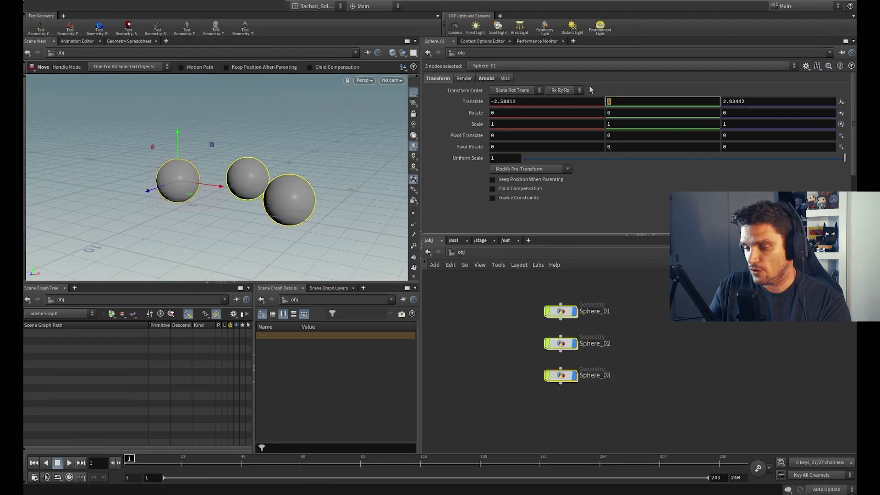
{"action": "type", "text": "1"}
{"action": "key", "text": "Return"}
{"action": "mouse_move", "coordinate": [193, 190]}
{"action": "left_mouse_down", "text": "alt"}
{"action": "mouse_move", "coordinate": [246, 184]}
{"action": "mouse_move", "coordinate": [255, 146]}
{"action": "mouse_move", "coordinate": [285, 193]}
{"action": "mouse_move", "coordinate": [262, 208]}
{"action": "mouse_move", "coordinate": [128, 193]}
{"action": "mouse_move", "coordinate": [228, 201]}
{"action": "mouse_move", "coordinate": [321, 190]}
{"action": "mouse_move", "coordinate": [257, 182]}
{"action": "mouse_move", "coordinate": [295, 219]}
{"action": "left_mouse_up", "text": "alt"}
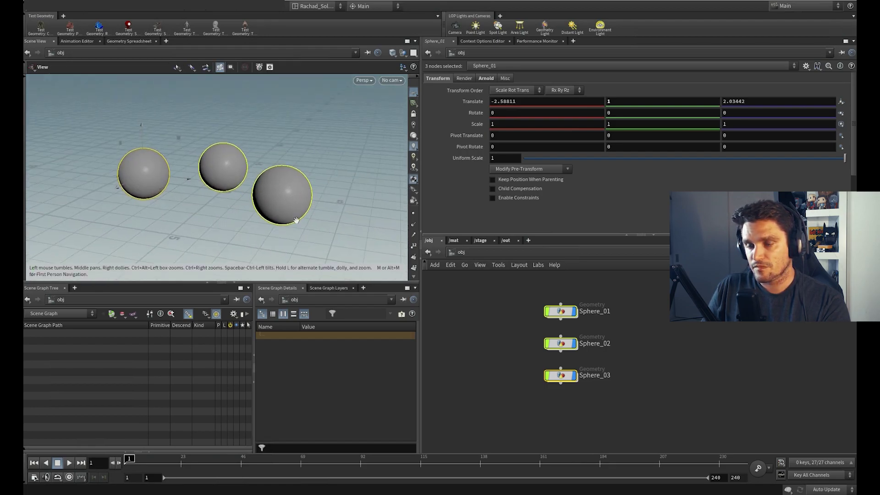
- Add a Grid geometry object beside the spheres in the network and name it Ground
{"action": "left_click", "coordinate": [682, 328]}
{"action": "key", "text": "Tab"}
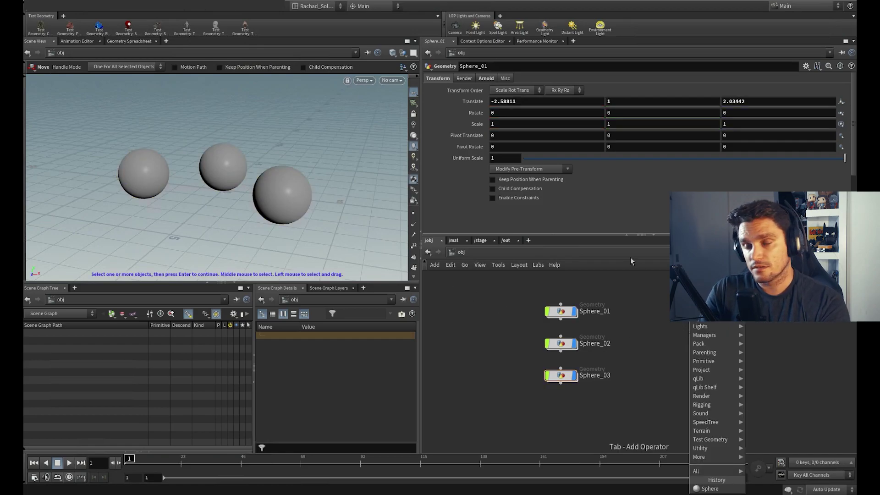
{"action": "type", "text": "grid"}
{"action": "key", "text": "Return"}
{"action": "left_click", "coordinate": [669, 312]}
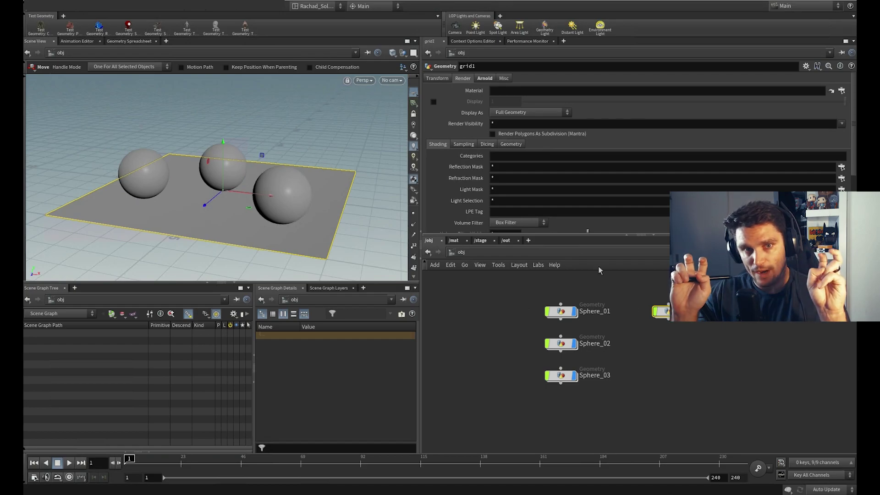
{"action": "type", "text": "Ground"}
{"action": "key", "text": "Return"}
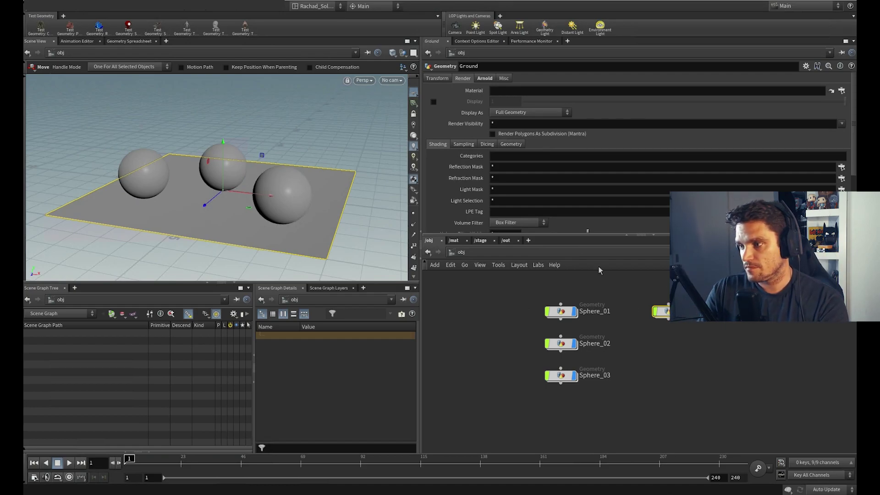
- Shift all three spheres together along Z to centre them on the ground, with Sphere_01 at about Z 0.6
{"action": "left_click_drag", "start_coordinate": [313, 197], "coordinate": [241, 209], "text": "alt"}
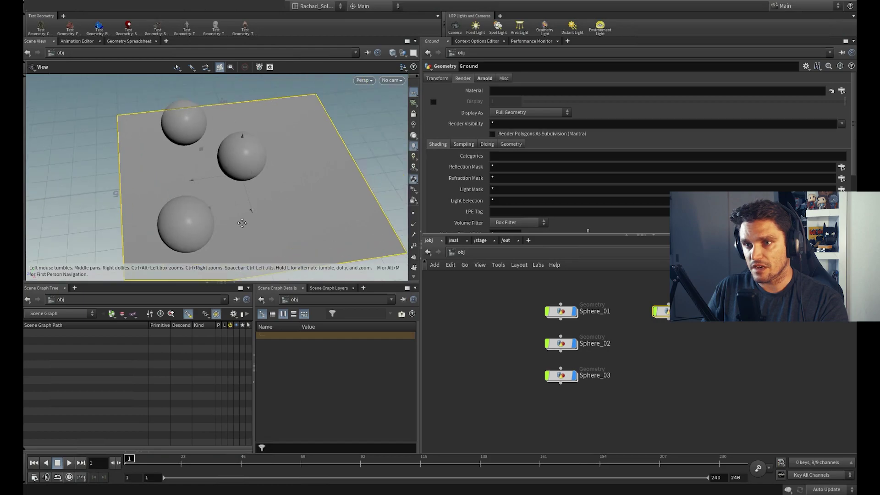
{"action": "right_click_drag", "start_coordinate": [241, 209], "coordinate": [266, 205], "text": "alt"}
{"action": "left_click_drag", "start_coordinate": [266, 205], "coordinate": [248, 244], "text": "alt"}
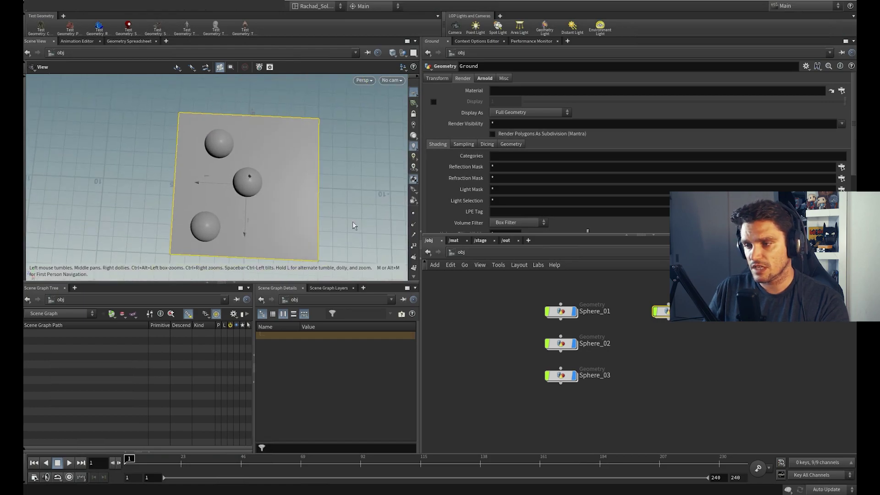
{"action": "left_click_drag", "start_coordinate": [498, 294], "coordinate": [599, 431]}
{"action": "left_click_drag", "start_coordinate": [184, 143], "coordinate": [206, 145]}
{"action": "left_click_drag", "start_coordinate": [260, 232], "coordinate": [303, 169], "text": "alt"}
{"action": "middle_click_drag", "start_coordinate": [303, 169], "coordinate": [333, 131], "text": "alt"}
{"action": "left_click_drag", "start_coordinate": [321, 152], "coordinate": [215, 216], "text": "alt"}
{"action": "right_click_drag", "start_coordinate": [216, 216], "coordinate": [285, 200], "text": "alt"}
{"action": "middle_click_drag", "start_coordinate": [251, 204], "coordinate": [246, 214], "text": "alt"}
{"action": "right_click_drag", "start_coordinate": [235, 213], "coordinate": [245, 208], "text": "alt"}
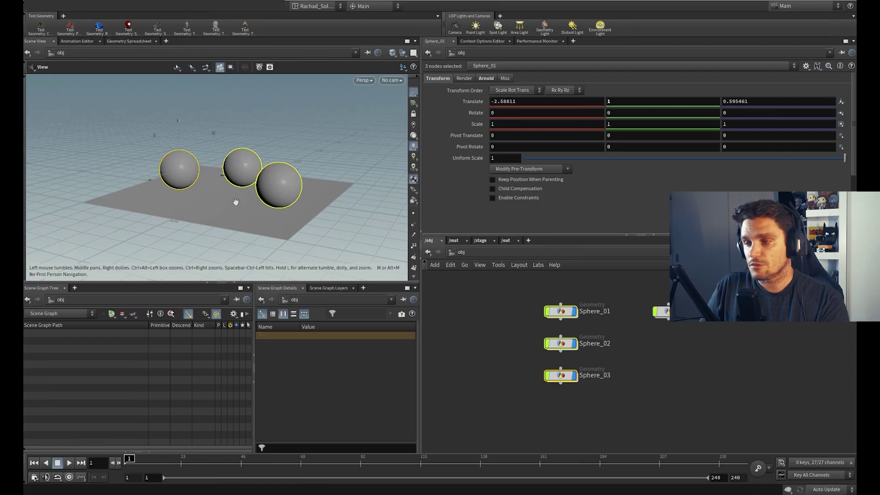
{"action": "left_click", "coordinate": [517, 314]}
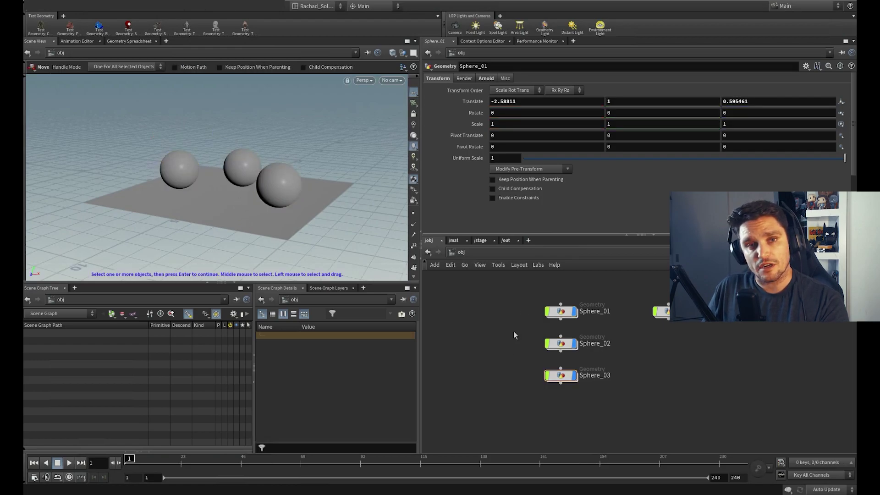
- Add an Arnold Material Builder to the empty /mat network and name it Sphere_Shd_01
{"action": "left_click", "coordinate": [454, 240]}
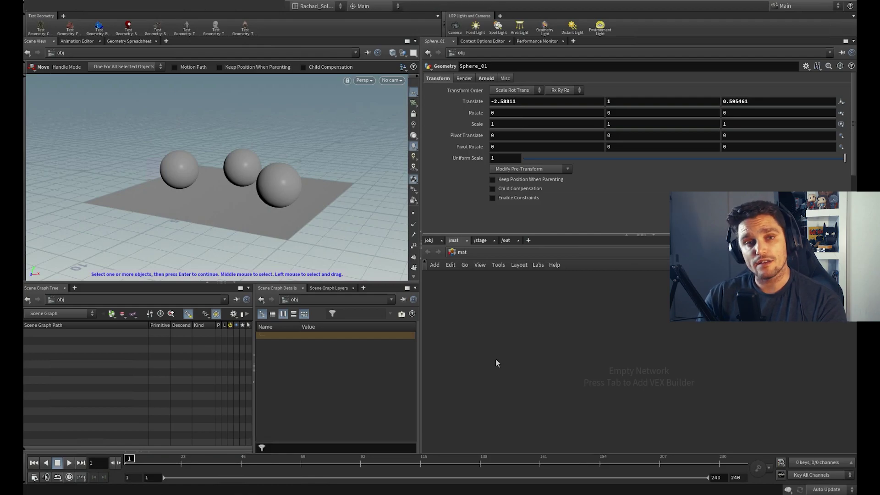
{"action": "key", "text": "Tab"}
{"action": "type", "text": "arnol"}
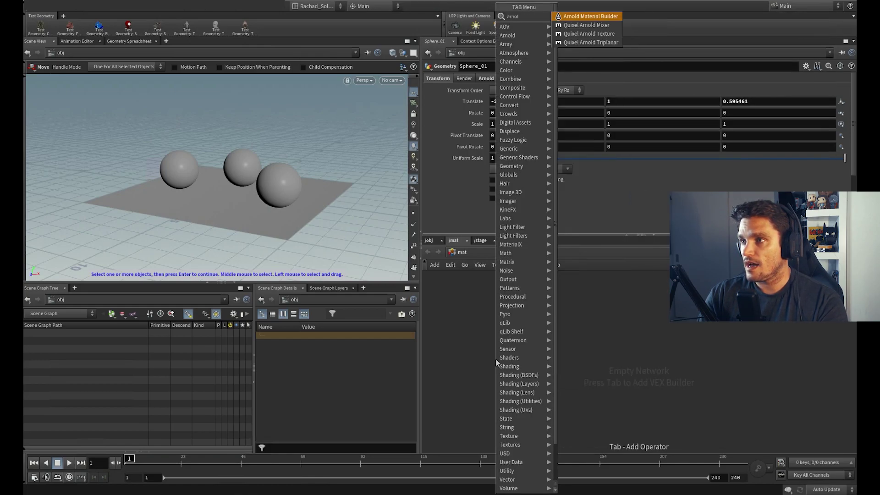
{"action": "key", "text": "Return"}
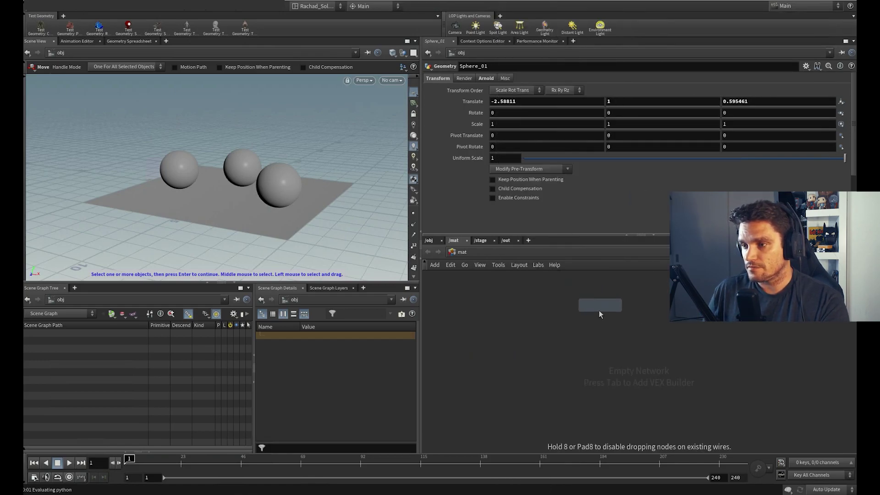
{"action": "left_click", "coordinate": [476, 328]}
{"action": "left_click", "coordinate": [525, 314]}
{"action": "left_click_drag", "start_coordinate": [543, 315], "coordinate": [393, 282]}
{"action": "type", "text": "Sp"}
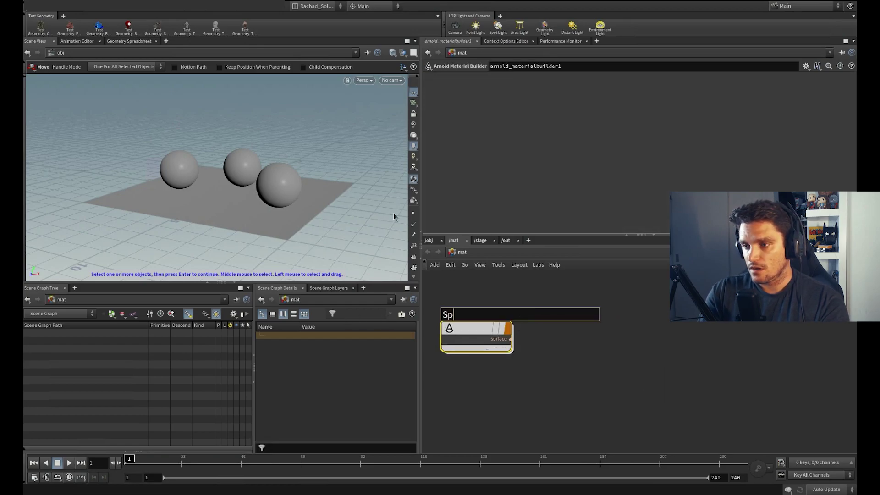
{"action": "type", "text": "here_Shd_01"}
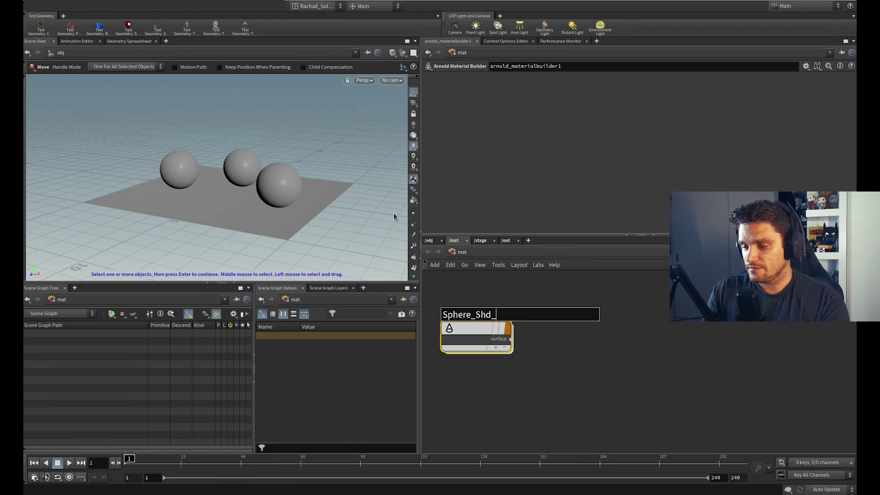
{"action": "key", "text": "Return"}
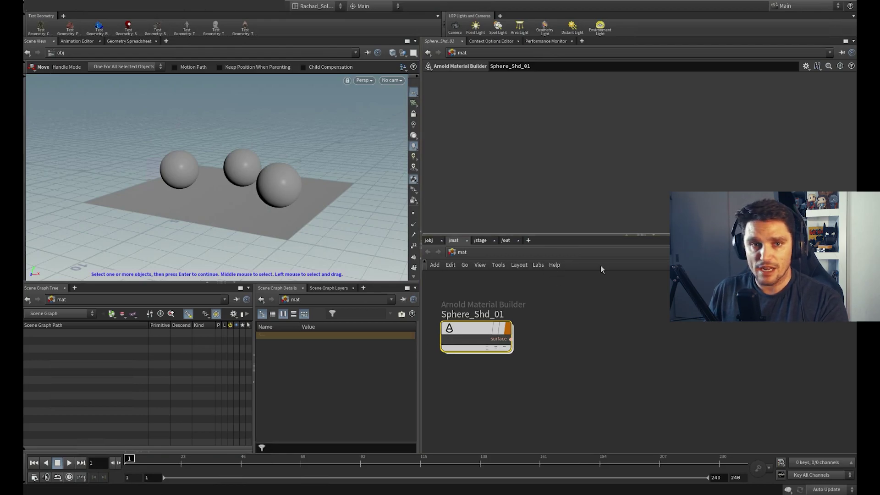
- Duplicate the Sphere_Shd_01 material builder twice and stack the copies in an evenly spaced column beneath it
{"action": "middle_click_drag", "start_coordinate": [578, 319], "coordinate": [617, 316]}
{"action": "scroll", "coordinate": [614, 317], "scroll_direction": "down", "scroll_amount": 3}
{"action": "left_click_drag", "start_coordinate": [544, 324], "coordinate": [544, 365], "text": "alt"}
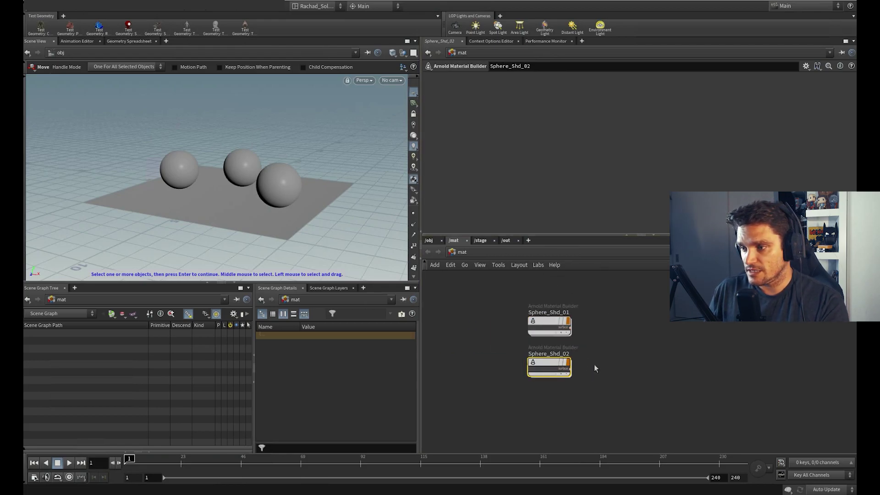
{"action": "middle_click_drag", "start_coordinate": [591, 369], "coordinate": [598, 330]}
{"action": "left_click_drag", "start_coordinate": [554, 323], "coordinate": [553, 363], "text": "alt"}
{"action": "middle_click_drag", "start_coordinate": [563, 389], "coordinate": [555, 449]}
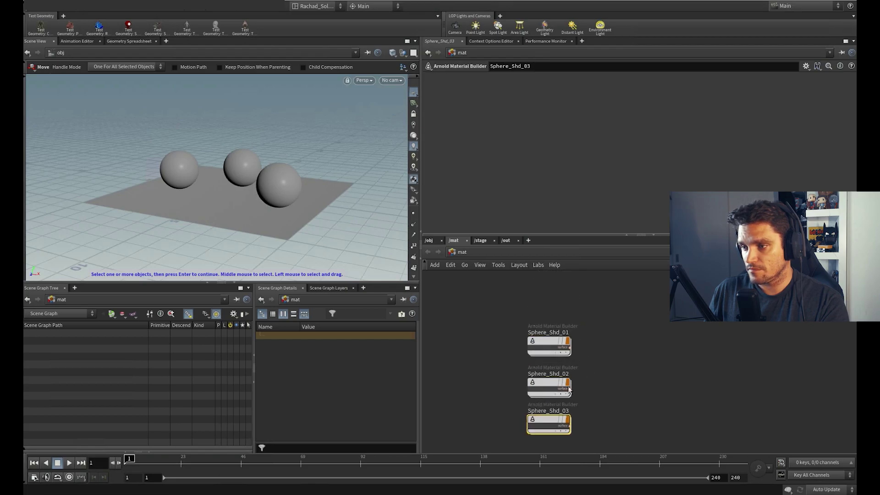
{"action": "left_click_drag", "start_coordinate": [552, 380], "coordinate": [552, 379]}
{"action": "left_click_drag", "start_coordinate": [545, 418], "coordinate": [545, 415]}
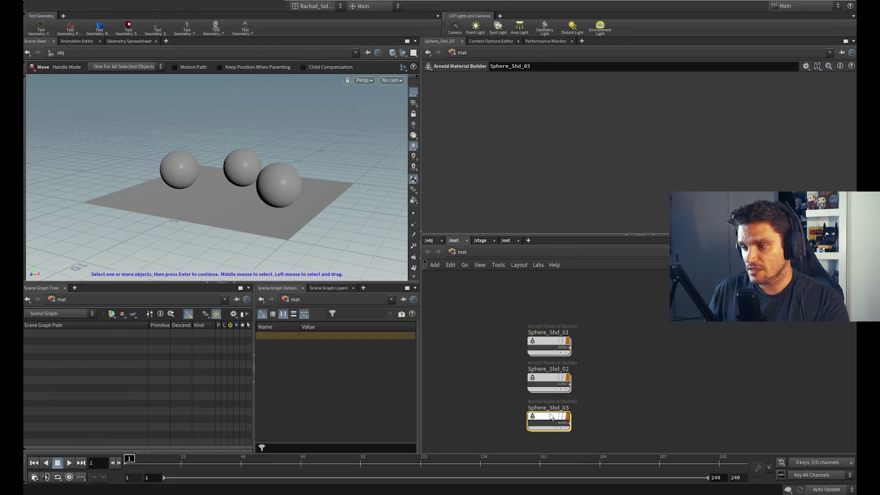
- Inside Sphere_Shd_01, add a Standard Surface shader and connect its output to the surface input of OUT_material
{"action": "double_click", "coordinate": [556, 343]}
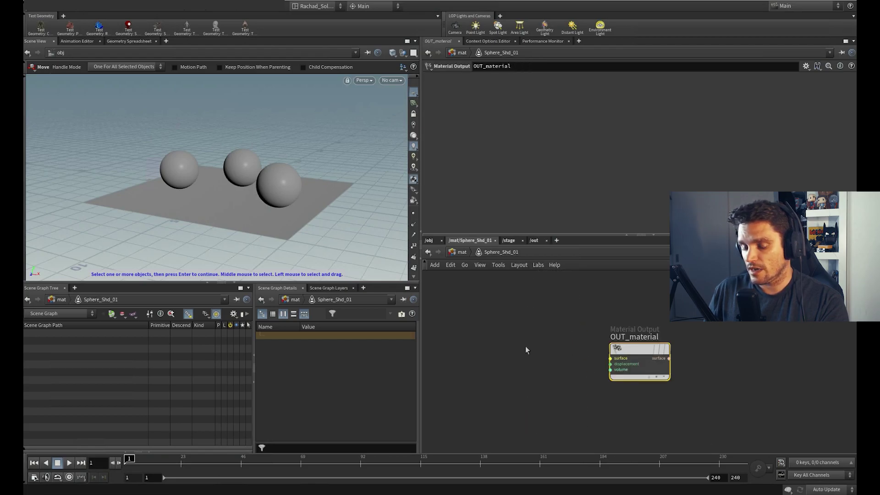
{"action": "key", "text": "Tab"}
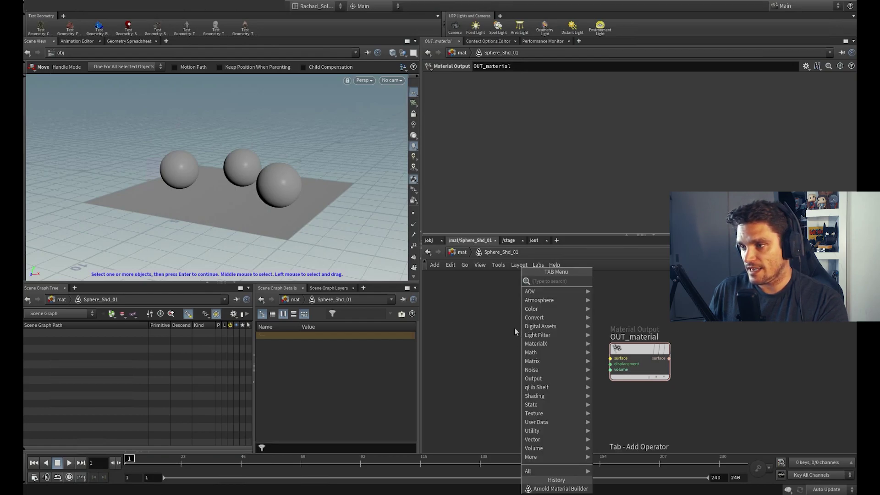
{"action": "type", "text": "sta"}
{"action": "left_click", "coordinate": [632, 291]}
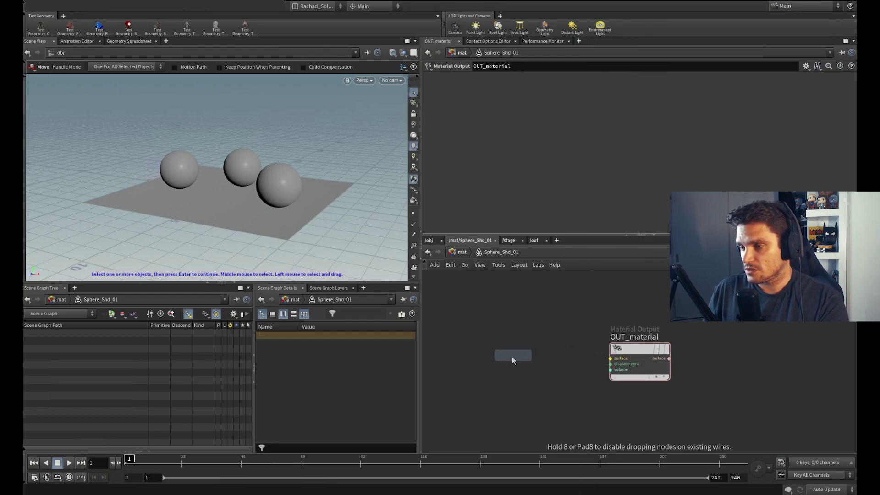
{"action": "left_click", "coordinate": [514, 384]}
{"action": "left_click", "coordinate": [521, 365]}
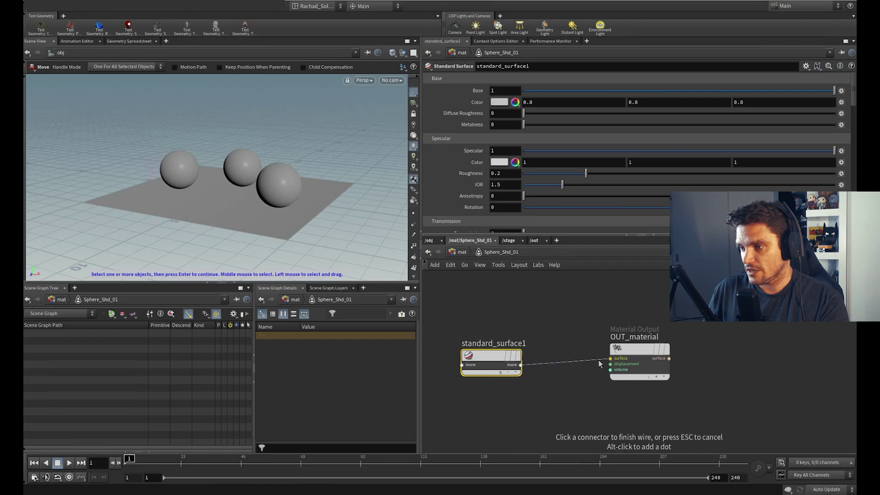
{"action": "left_click", "coordinate": [505, 360]}
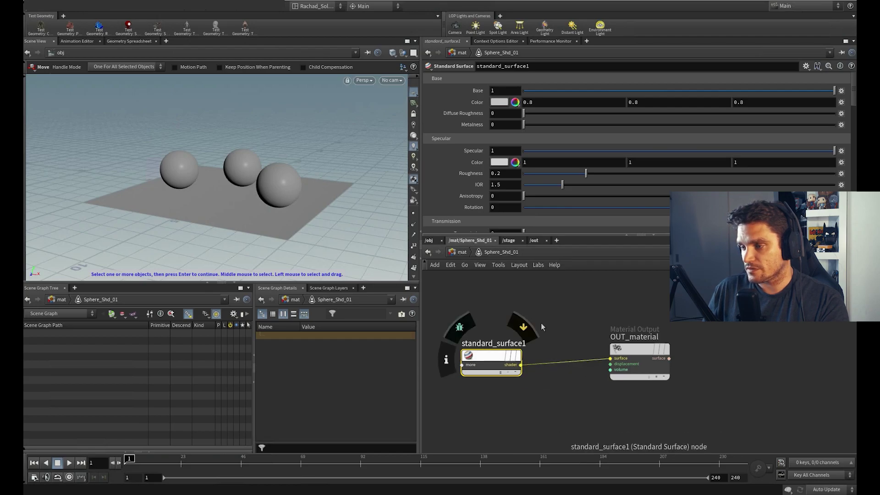
- Apply the glossy red preset with base 0.8, roughness 0.1 and IOR 1.52 to Sphere_Shd_01's standard surface
{"action": "left_click", "coordinate": [806, 66]}
{"action": "left_click", "coordinate": [723, 310]}
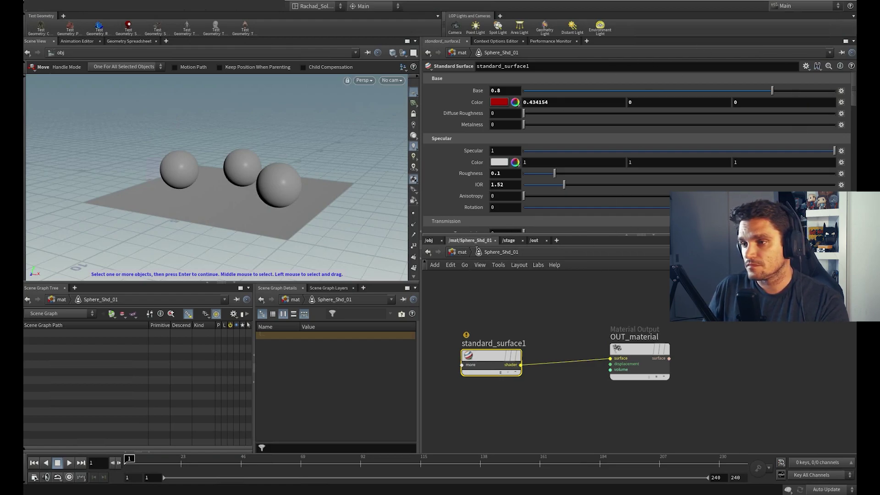
{"action": "left_click", "coordinate": [430, 241]}
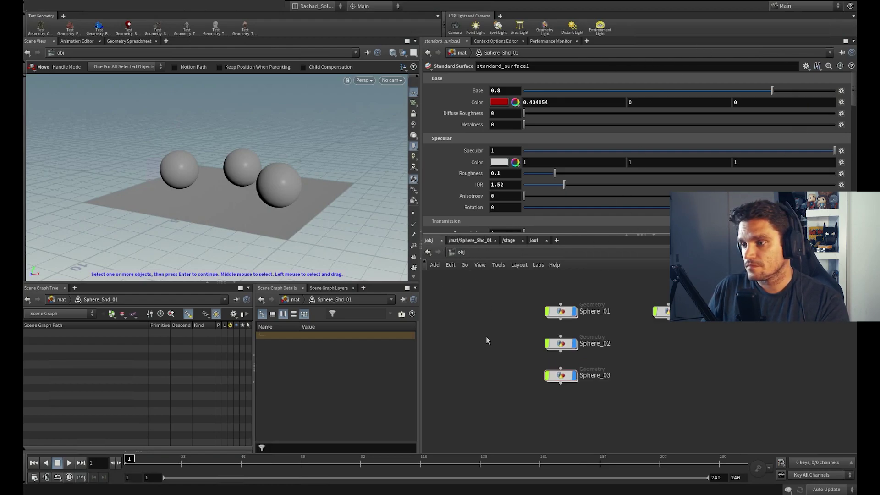
{"action": "left_click", "coordinate": [469, 241]}
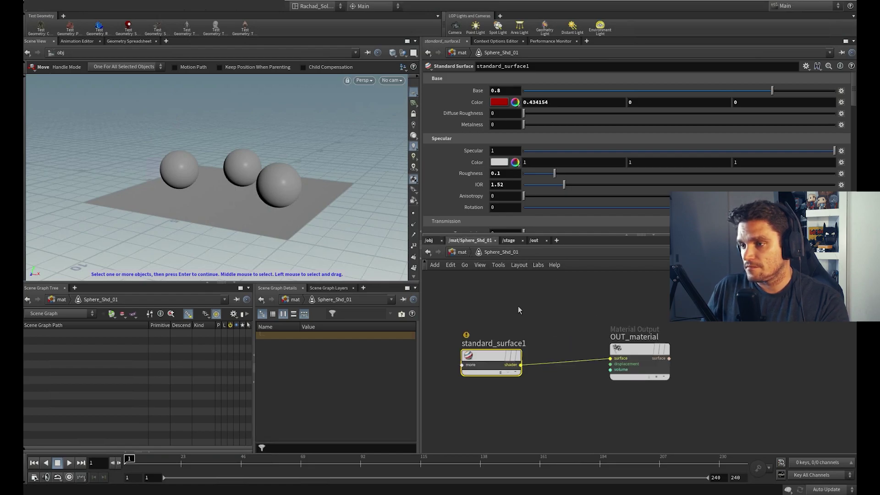
- Inside Sphere_Shd_02, add a Standard Surface shader and connect its output to the surface input of OUT_material
{"action": "left_click", "coordinate": [466, 254]}
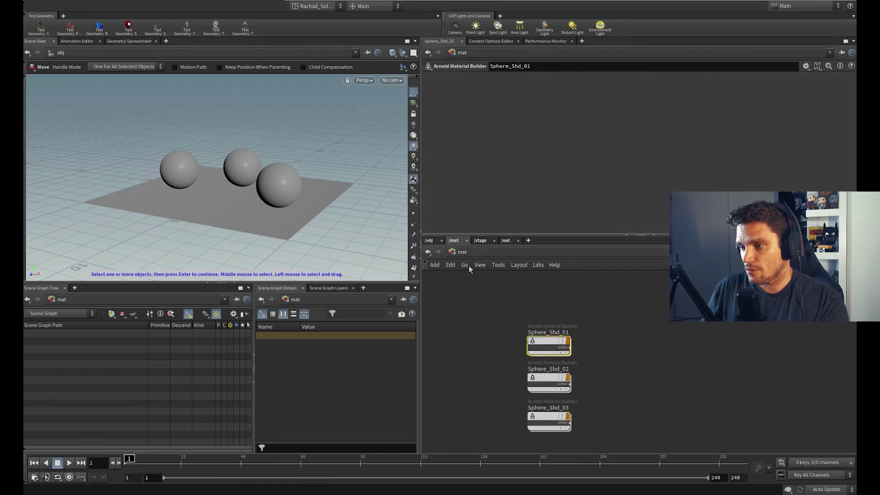
{"action": "double_click", "coordinate": [548, 384]}
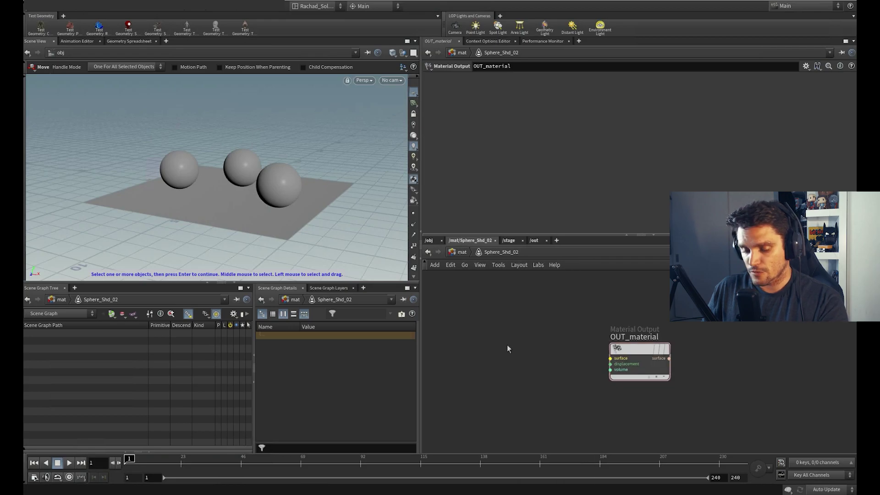
{"action": "key", "text": "Tab"}
{"action": "type", "text": "sta"}
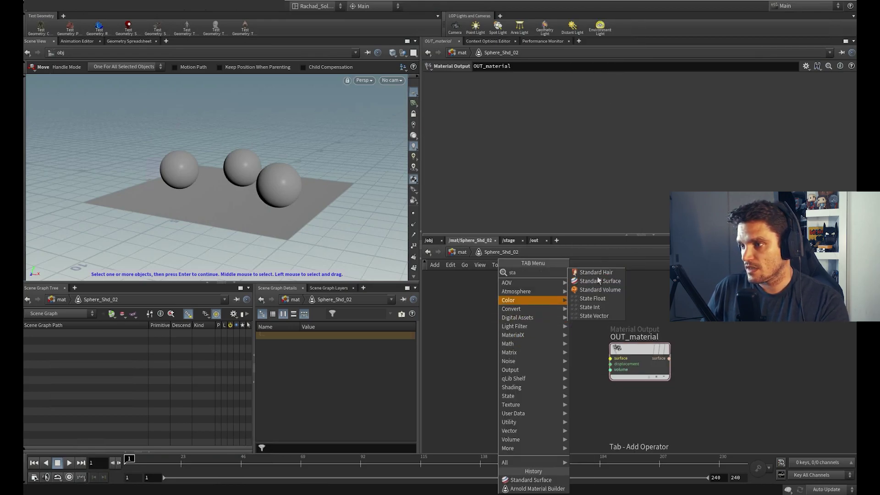
{"action": "left_click", "coordinate": [592, 283]}
{"action": "left_click", "coordinate": [491, 369]}
{"action": "left_click", "coordinate": [520, 371]}
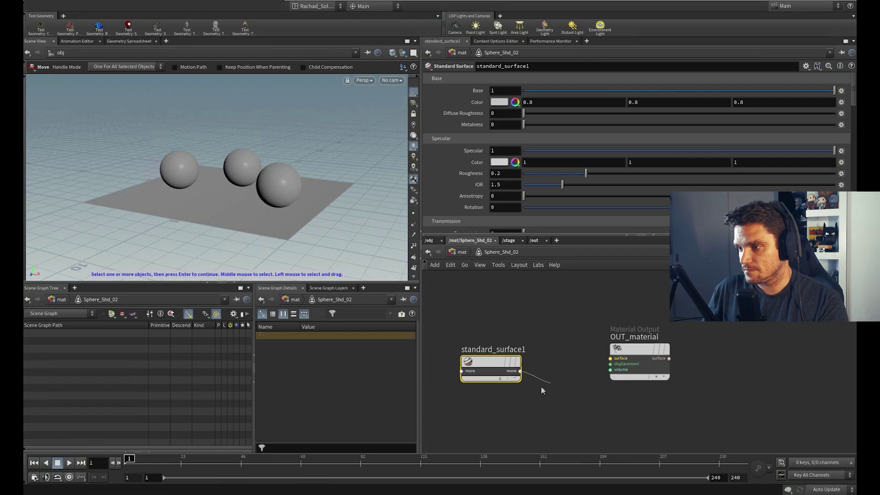
{"action": "left_click", "coordinate": [612, 359]}
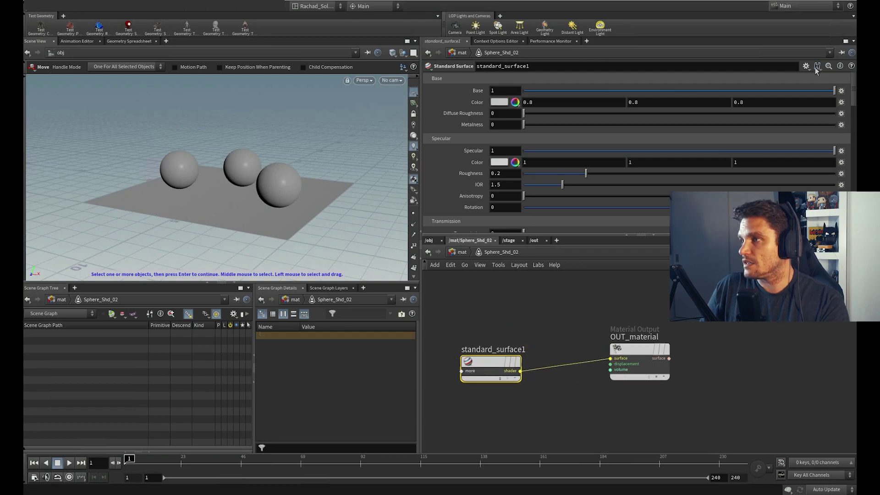
- Apply the Copper preset to Sphere_Shd_02's standard surface and replace it with the Gold preset
{"action": "left_click", "coordinate": [806, 66]}
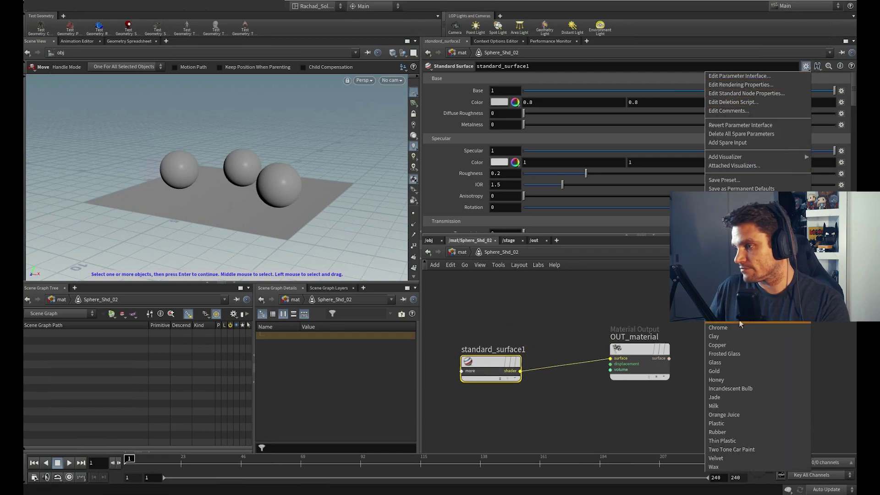
{"action": "left_click", "coordinate": [725, 345]}
{"action": "left_click_drag", "start_coordinate": [494, 361], "coordinate": [512, 349]}
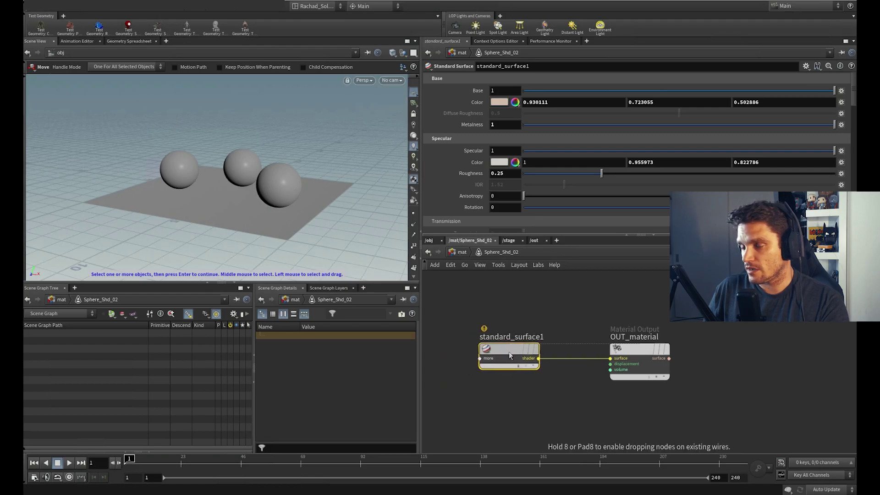
{"action": "left_click", "coordinate": [805, 66]}
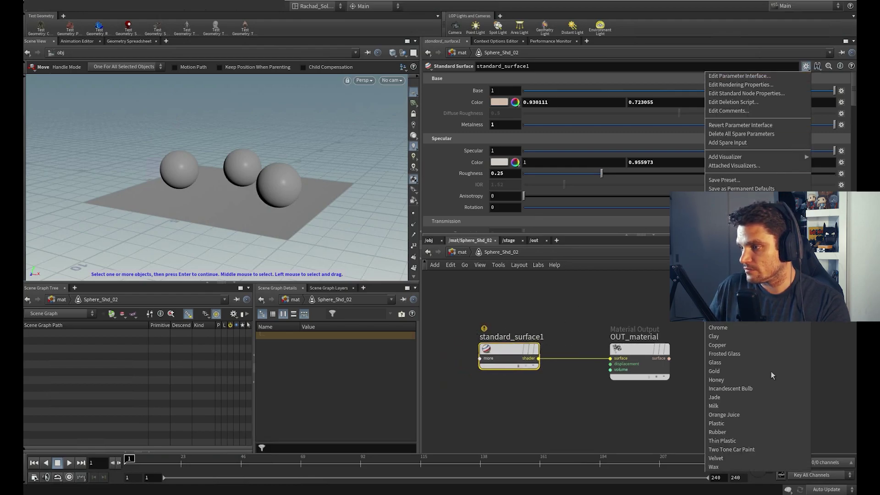
{"action": "left_click", "coordinate": [728, 371]}
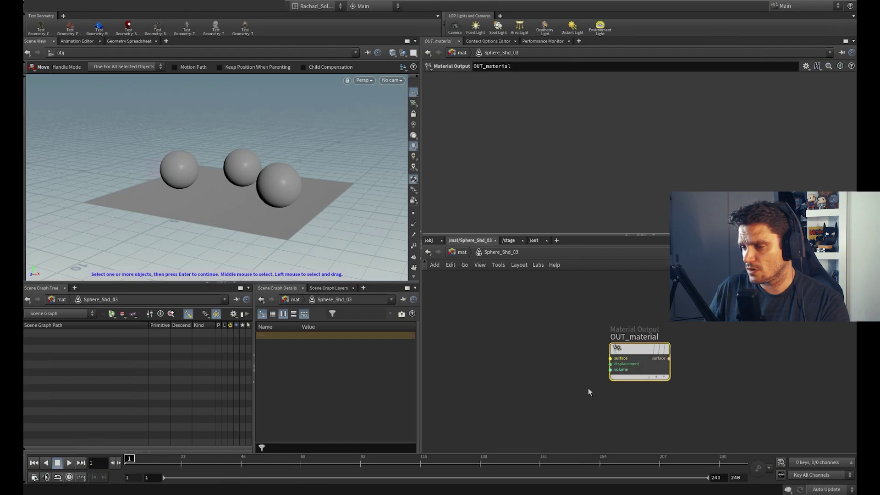
- Inside Sphere_Shd_03, add a Standard Surface shader and connect its output to the surface input of OUT_material
{"action": "left_click", "coordinate": [528, 338]}
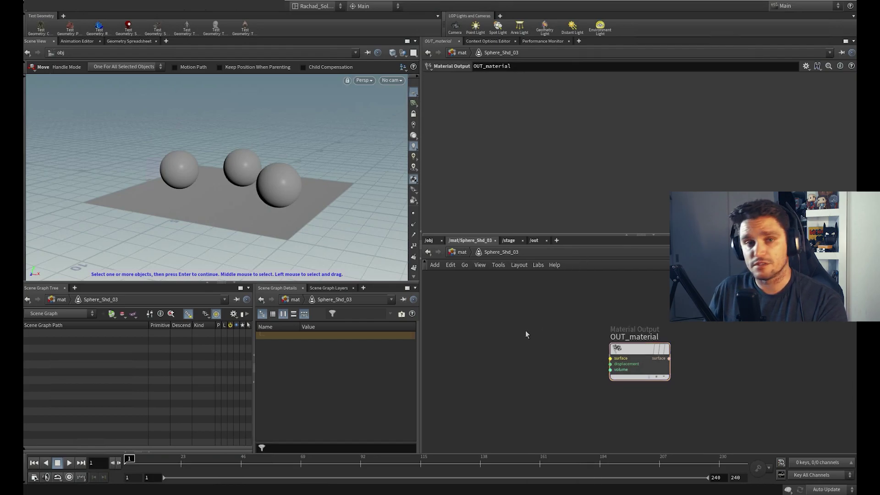
{"action": "key", "text": "Tab"}
{"action": "type", "text": "sta"}
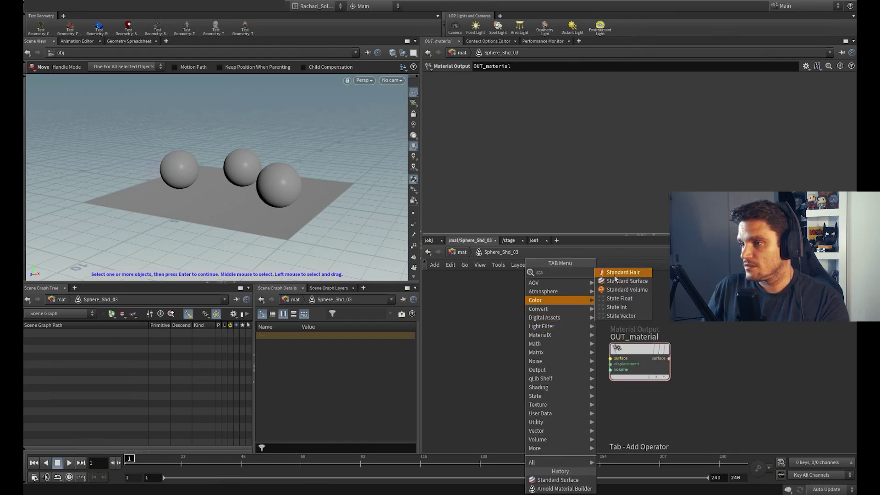
{"action": "left_click", "coordinate": [627, 281]}
{"action": "left_click", "coordinate": [479, 362]}
{"action": "left_click", "coordinate": [509, 365]}
{"action": "left_click", "coordinate": [540, 385]}
{"action": "left_click", "coordinate": [610, 359]}
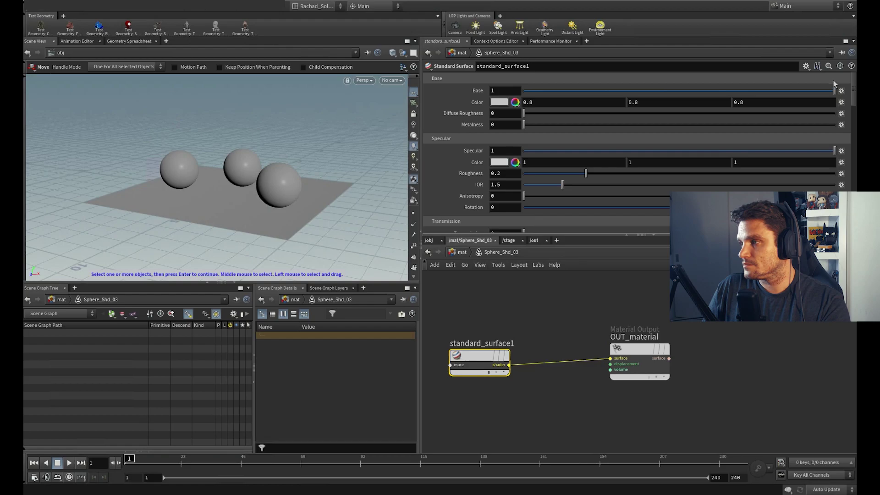
- Apply the Glass preset to Sphere_Shd_03's standard surface and rename the shader node Glass
{"action": "left_click", "coordinate": [806, 66]}
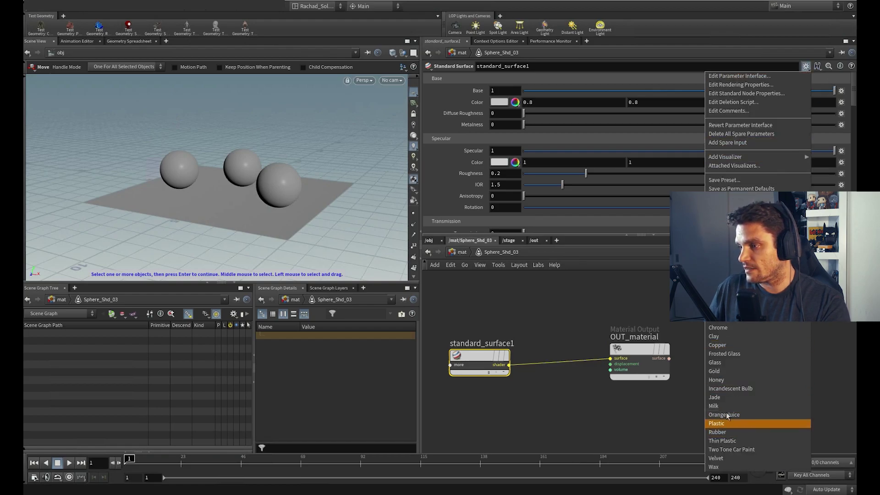
{"action": "left_click", "coordinate": [722, 363]}
{"action": "left_click_drag", "start_coordinate": [472, 356], "coordinate": [506, 352]}
{"action": "double_click", "coordinate": [528, 337]}
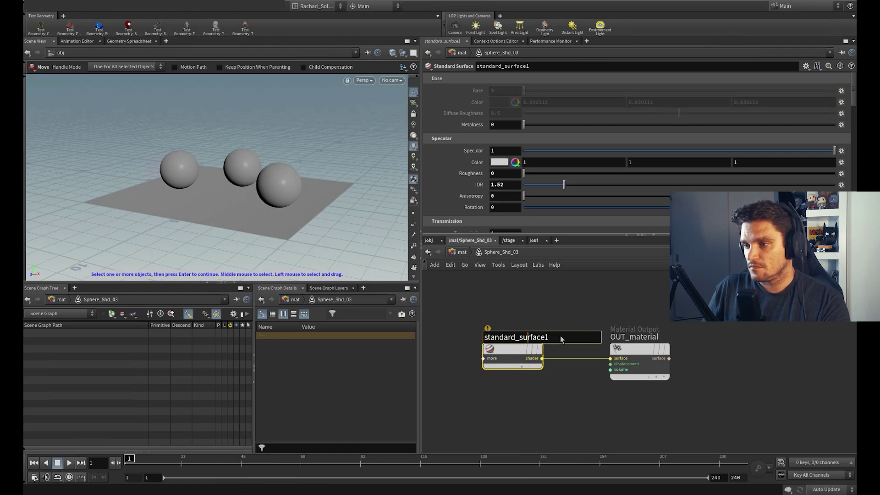
{"action": "type", "text": "Glass"}
{"action": "key", "text": "Return"}
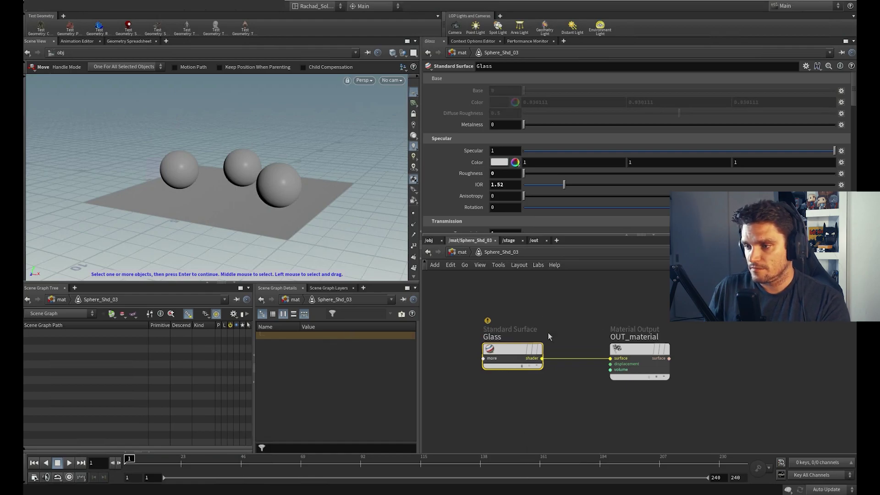
- Rename the standard surface inside Sphere_Shd_02 to Gold and return to the /mat network
{"action": "left_click", "coordinate": [464, 253]}
{"action": "double_click", "coordinate": [534, 322]}
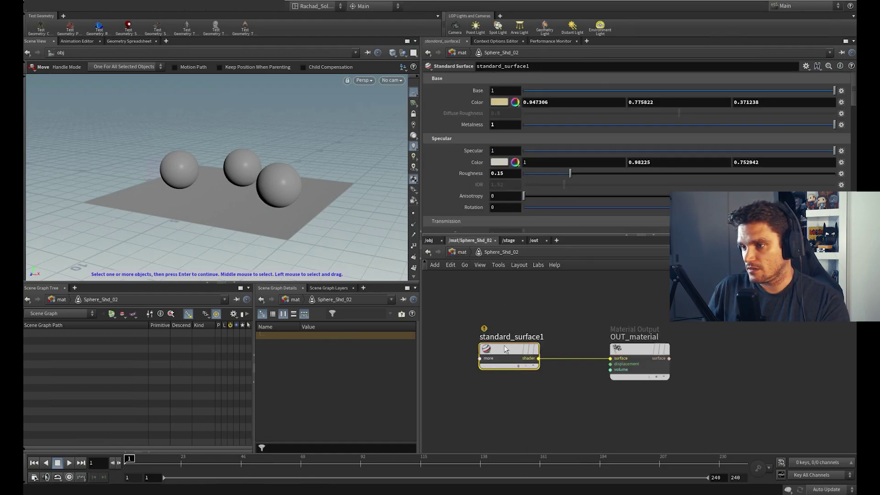
{"action": "double_click", "coordinate": [517, 337]}
{"action": "type", "text": "Gold"}
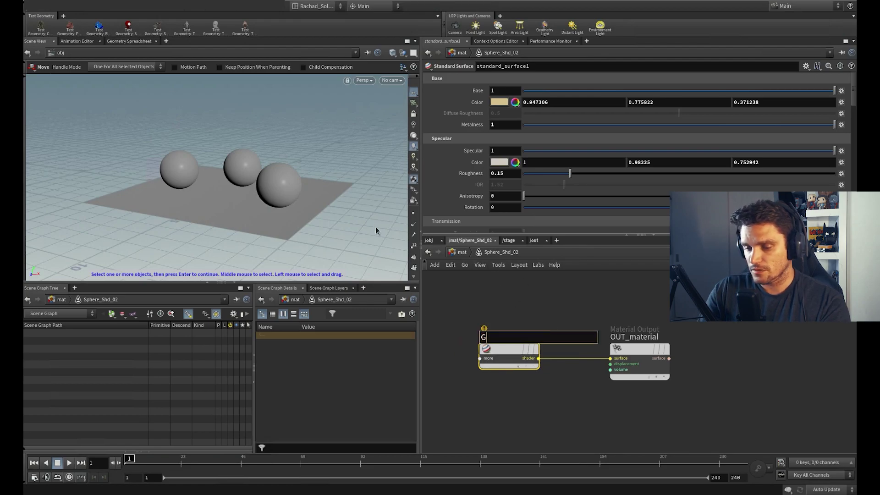
{"action": "key", "text": "Return"}
{"action": "left_click", "coordinate": [461, 254]}
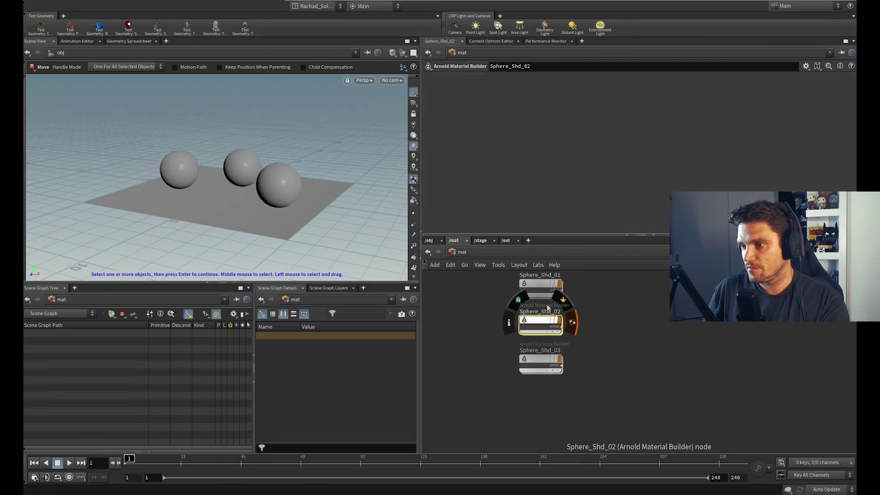
- Rename the standard surface inside Sphere_Shd_01 to Blood and return to the /mat network
{"action": "double_click", "coordinate": [541, 288]}
{"action": "double_click", "coordinate": [531, 343]}
{"action": "type", "text": "Blood"}
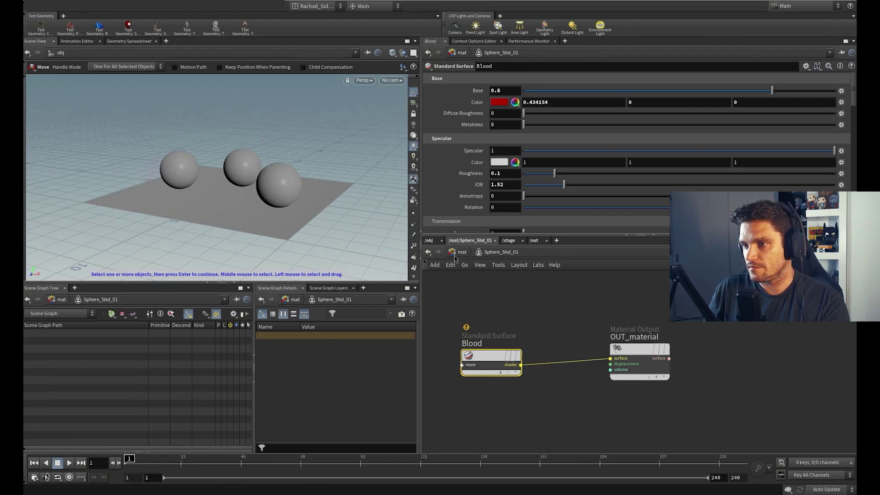
{"action": "left_click", "coordinate": [461, 252]}
- Add a fourth Arnold Material Builder beside the sphere materials and name it Ground_Shd
{"action": "middle_click_drag", "start_coordinate": [610, 344], "coordinate": [566, 381]}
{"action": "key", "text": "Tab"}
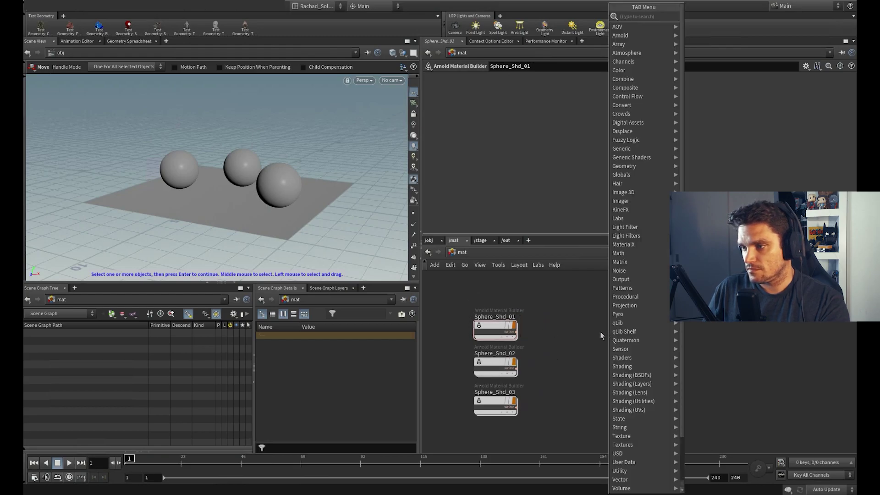
{"action": "type", "text": "ar"}
{"action": "left_click", "coordinate": [717, 77]}
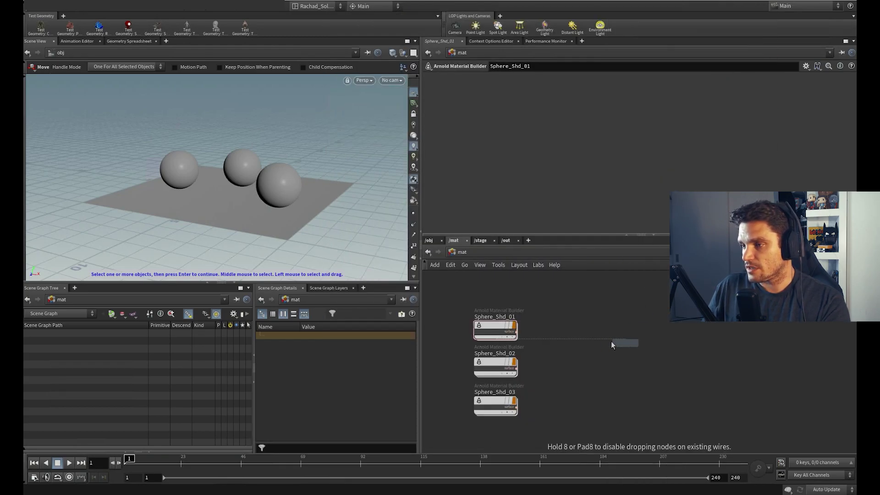
{"action": "left_click", "coordinate": [599, 324]}
{"action": "double_click", "coordinate": [620, 317]}
{"action": "type", "text": "Ground_s"}
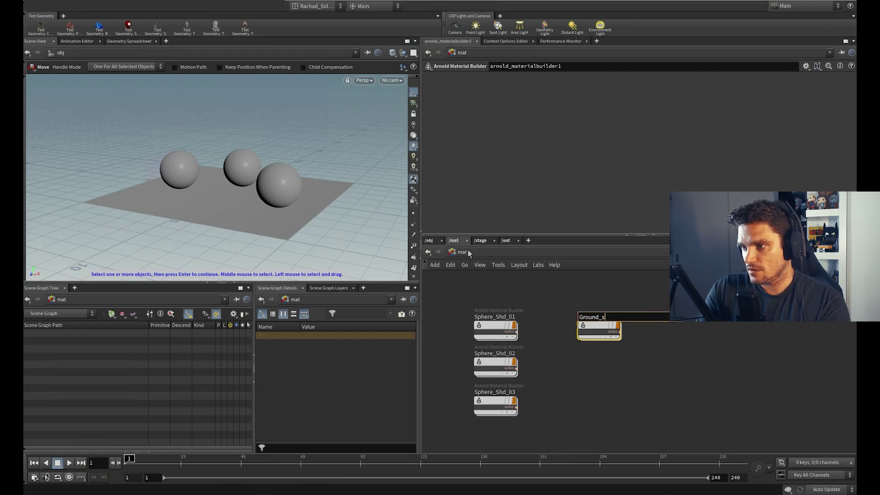
{"action": "type", "text": "hft"}
{"action": "key", "text": "BackSpace"}
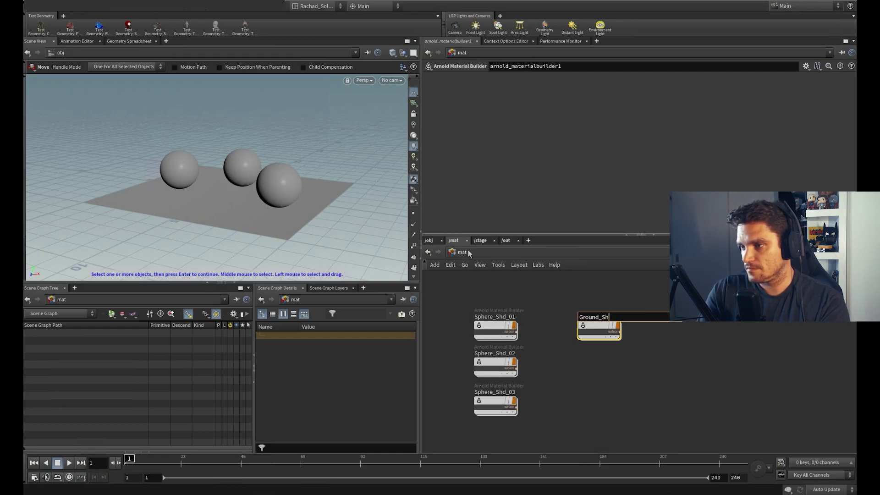
{"action": "key", "text": "Return"}
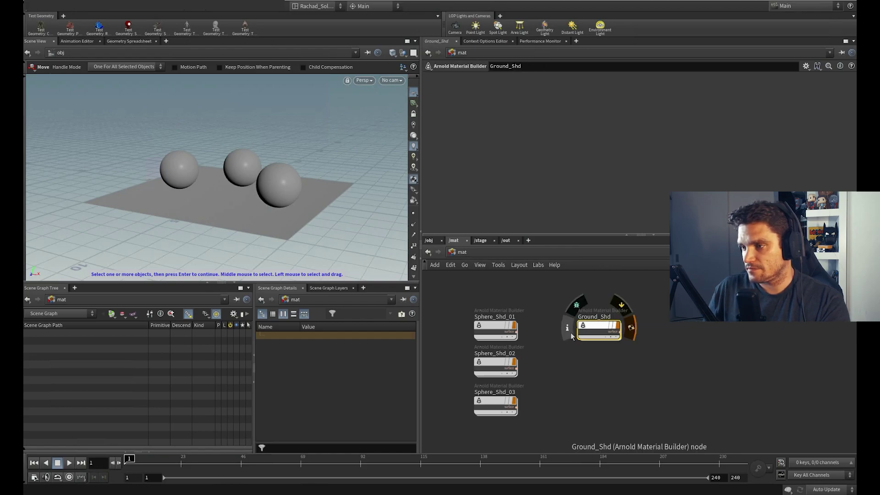
- Inside Ground_Shd, add a Standard Surface shader and connect its output to the surface input of OUT_material
{"action": "double_click", "coordinate": [587, 331]}
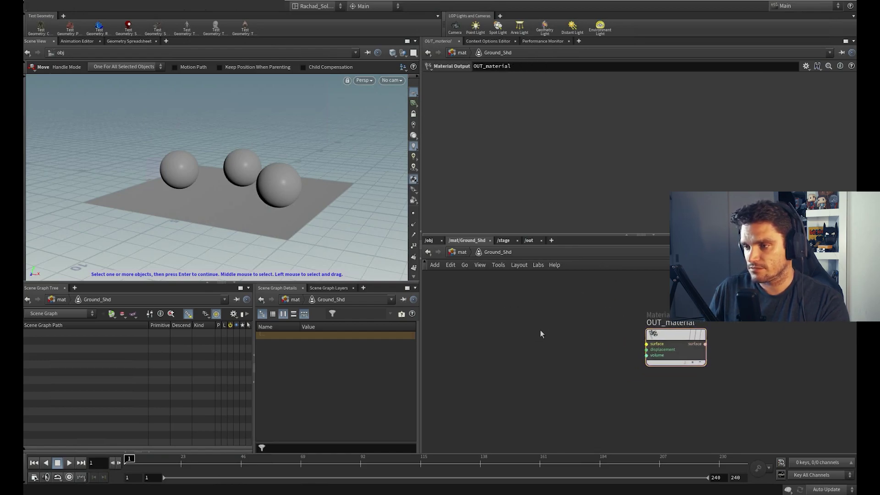
{"action": "key", "text": "Tab"}
{"action": "type", "text": "sta"}
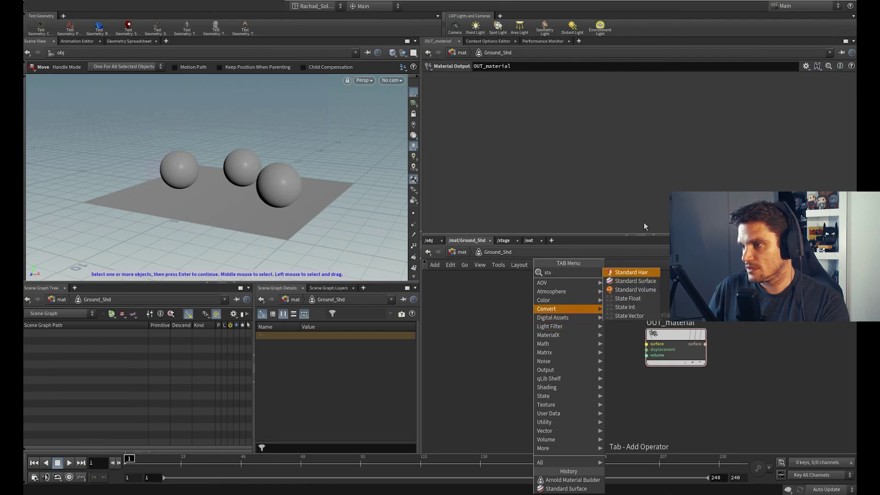
{"action": "left_click", "coordinate": [642, 281]}
{"action": "left_click", "coordinate": [499, 343]}
{"action": "left_click", "coordinate": [529, 352]}
{"action": "left_click", "coordinate": [544, 369]}
{"action": "left_click", "coordinate": [647, 344]}
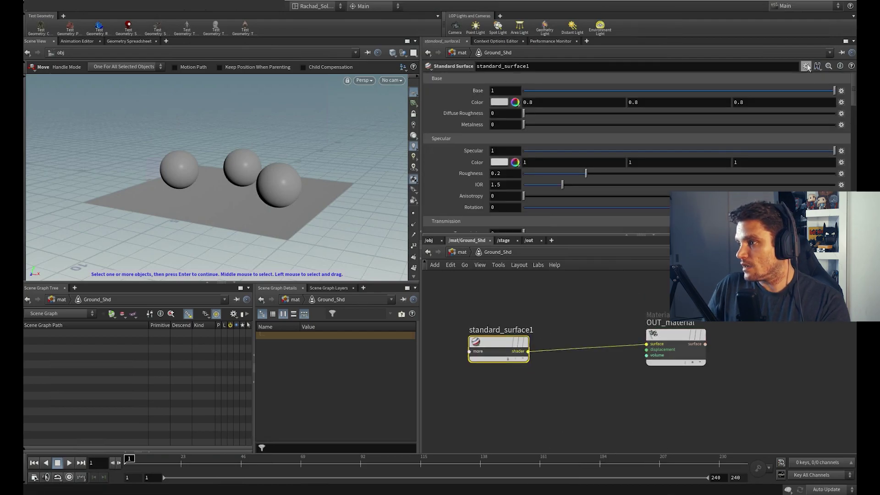
- Apply the Ceramic preset to Ground_Shd's standard surface, rename the shader node Ceramic and return to the /mat network
{"action": "left_click", "coordinate": [807, 66]}
{"action": "left_click", "coordinate": [742, 363]}
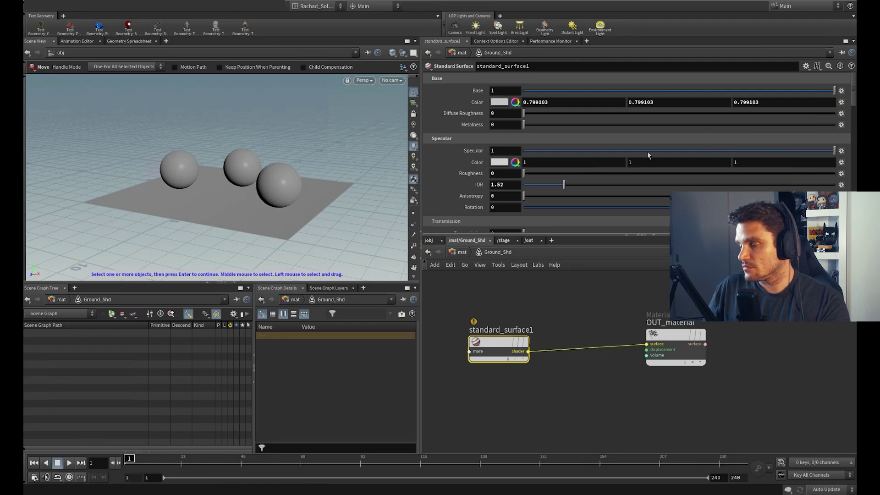
{"action": "left_click", "coordinate": [806, 69]}
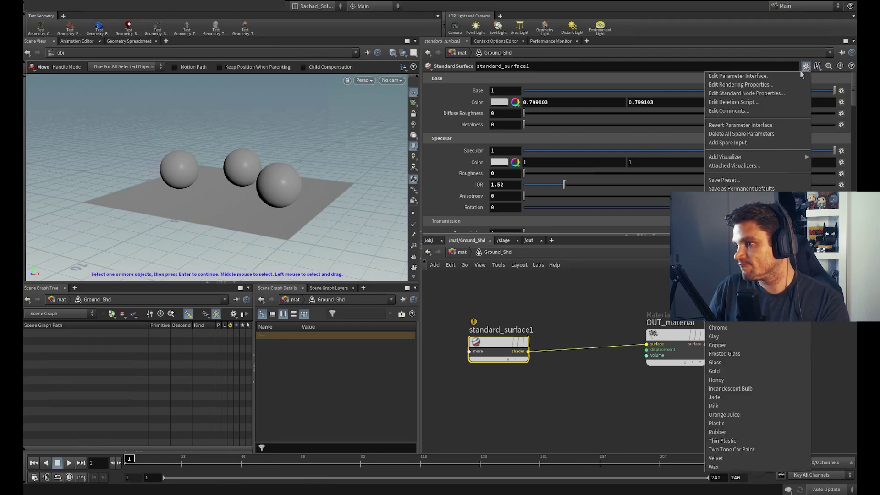
{"action": "left_click", "coordinate": [555, 321]}
{"action": "double_click", "coordinate": [503, 332]}
{"action": "type", "text": "Ceramic"}
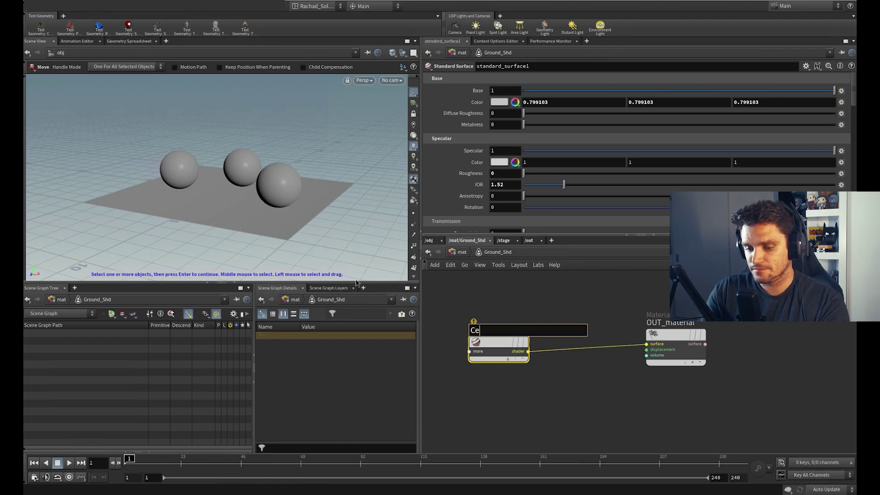
{"action": "key", "text": "Return"}
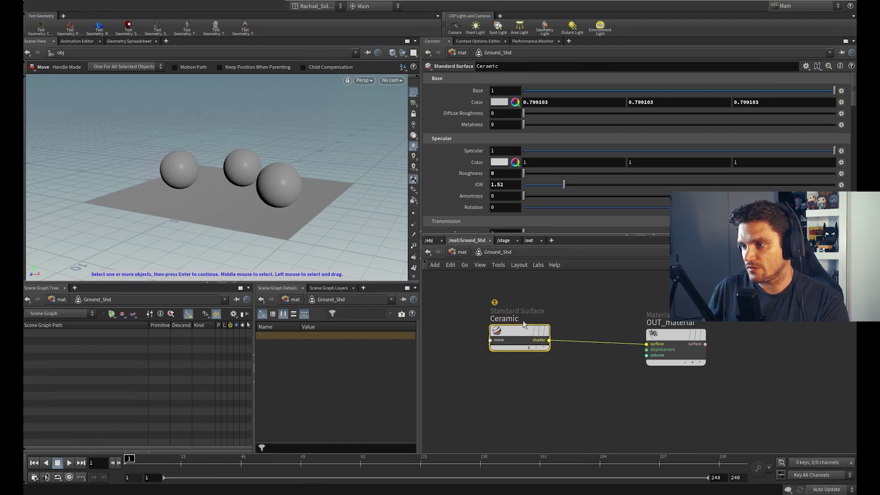
{"action": "key", "text": "u"}
{"action": "left_click_drag", "start_coordinate": [448, 294], "coordinate": [656, 454]}
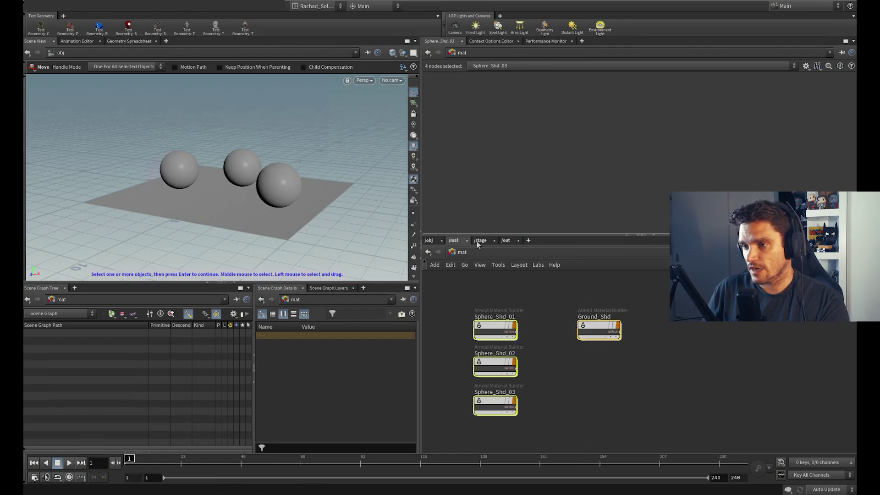
- Inside the Sphere_01 object in /obj, add a Material node connected below sphere1
{"action": "left_click", "coordinate": [430, 241]}
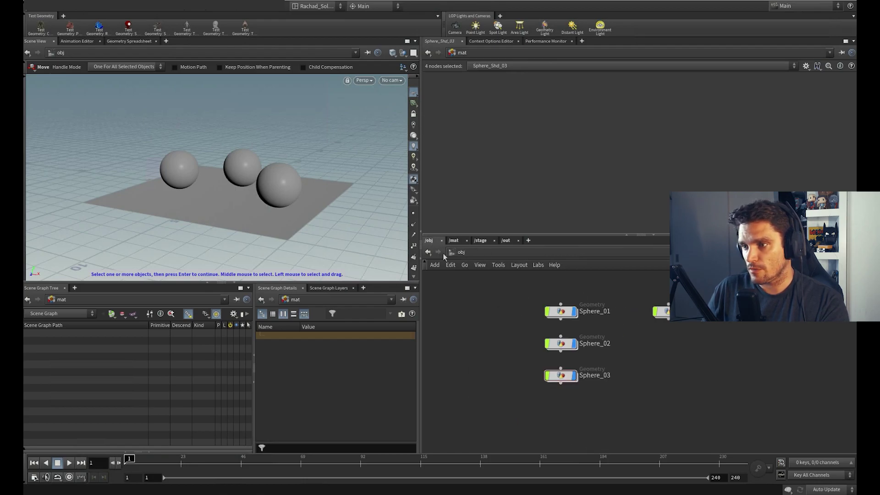
{"action": "double_click", "coordinate": [560, 311]}
{"action": "key", "text": "Tab"}
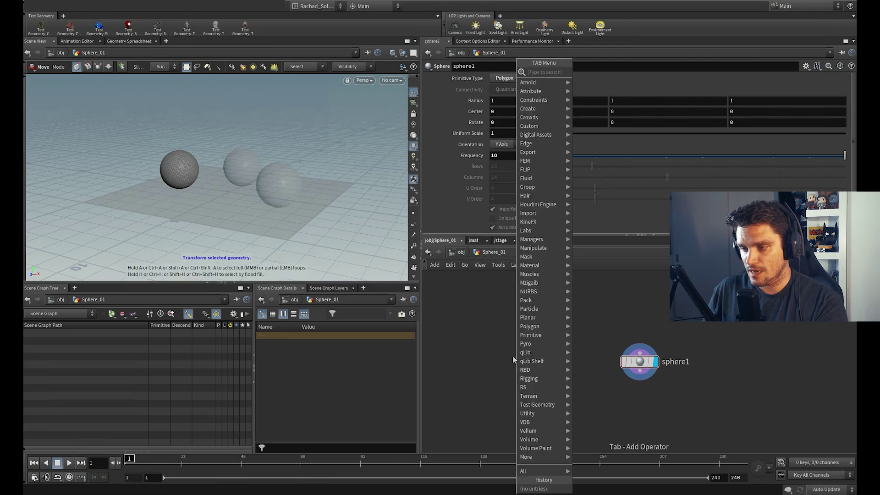
{"action": "type", "text": "mat"}
{"action": "left_click", "coordinate": [607, 72]}
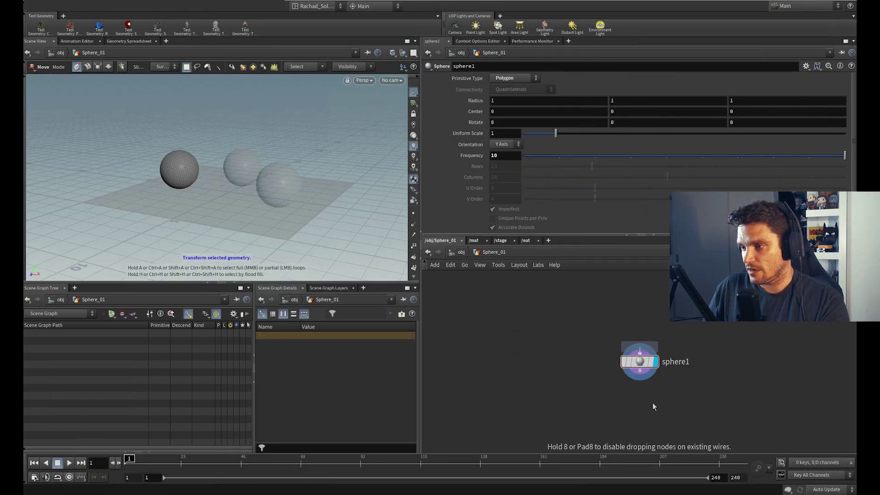
{"action": "left_click", "coordinate": [640, 400]}
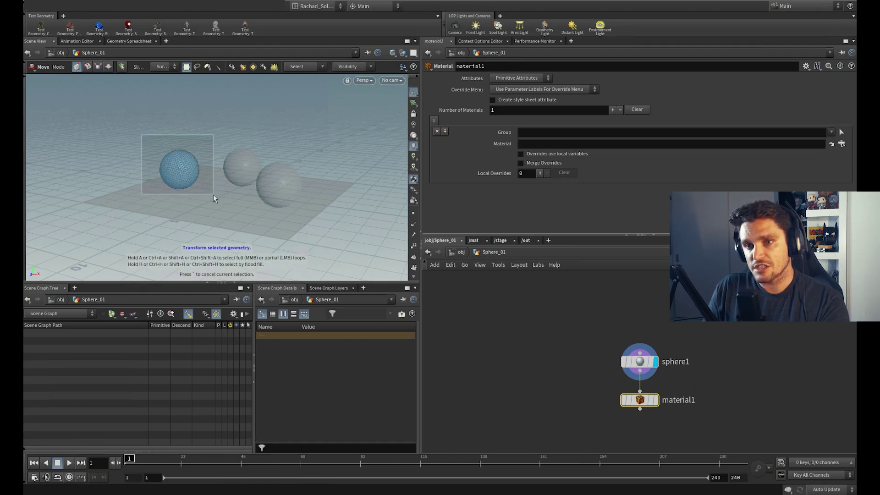
- Assign /mat/Sphere_Shd_01 as the material on Sphere_01's Material node
{"action": "left_click", "coordinate": [831, 144]}
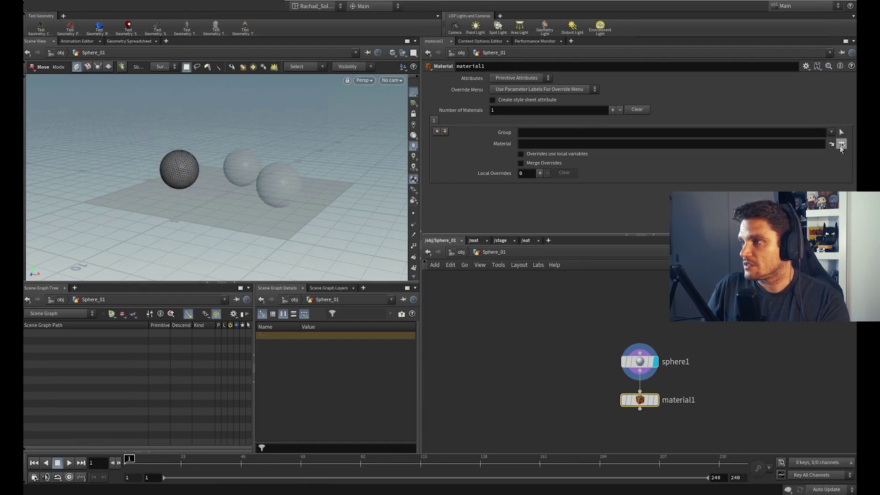
{"action": "left_click", "coordinate": [758, 90]}
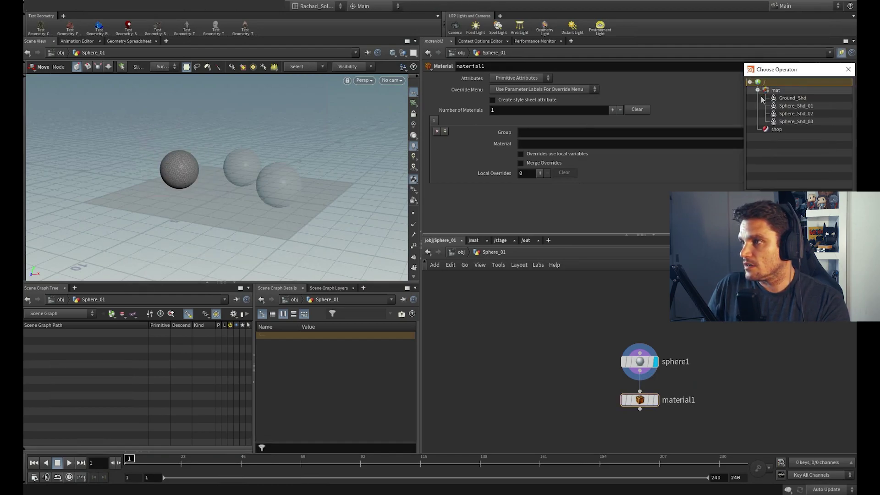
{"action": "left_click", "coordinate": [791, 106]}
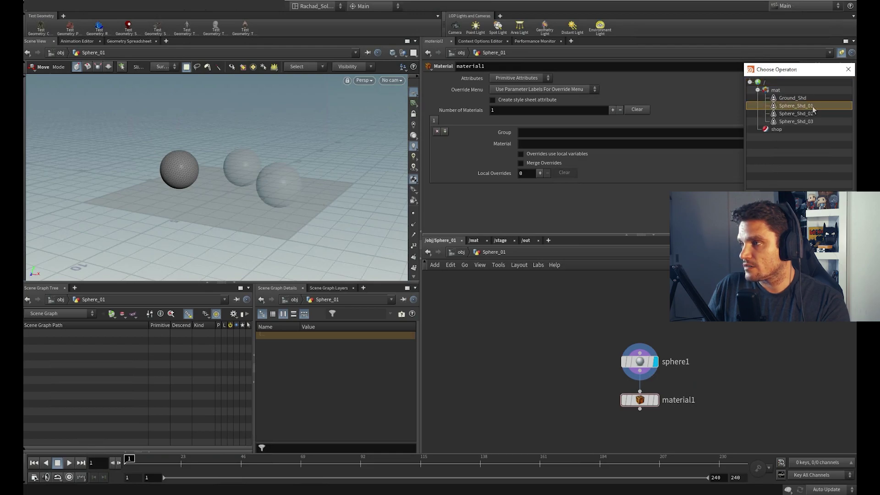
{"action": "left_click", "coordinate": [761, 313]}
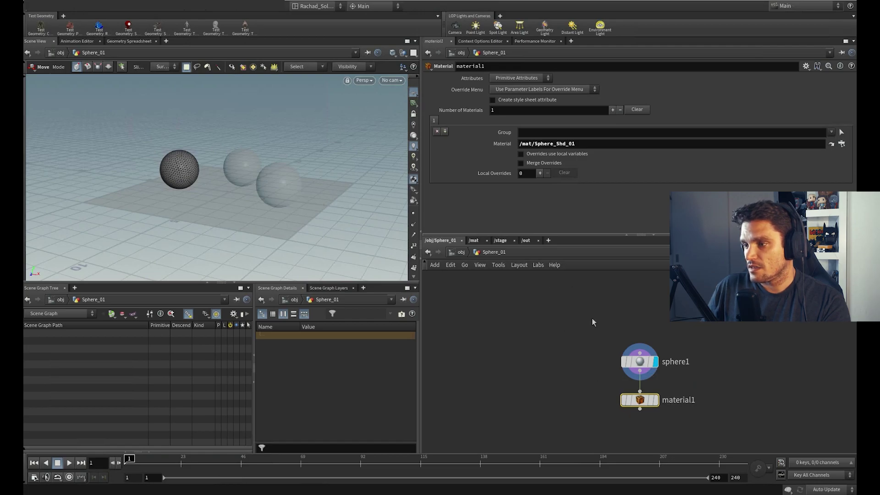
- Copy the Material node into Sphere_02 below sphere1 and set its material to /mat/Sphere_Shd_02
{"action": "key", "text": "ctrl+c"}
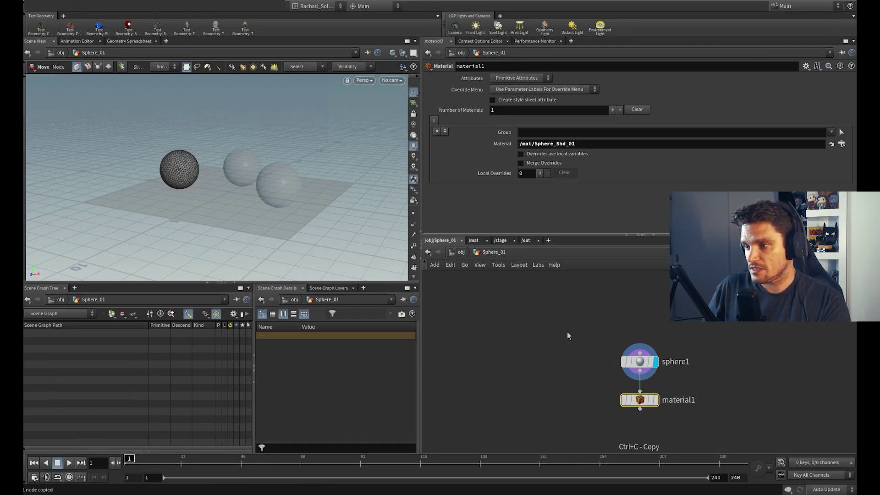
{"action": "left_click", "coordinate": [657, 400]}
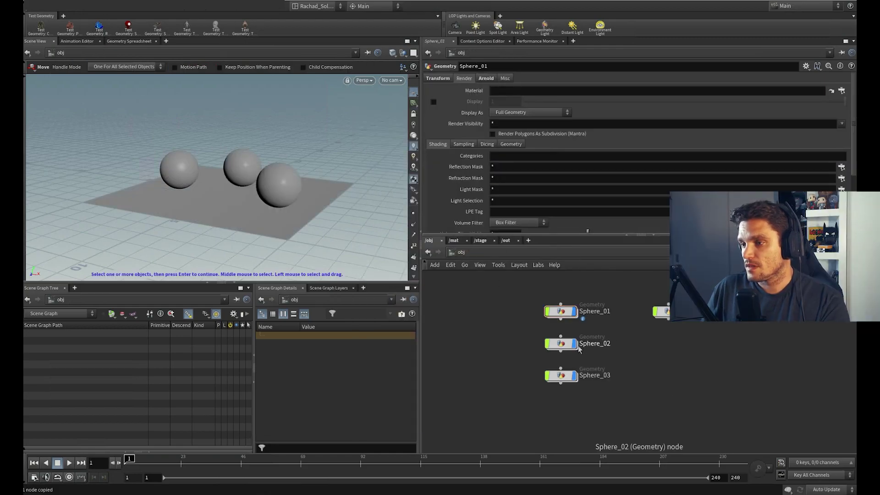
{"action": "double_click", "coordinate": [596, 370]}
{"action": "key", "text": "ctrl+v"}
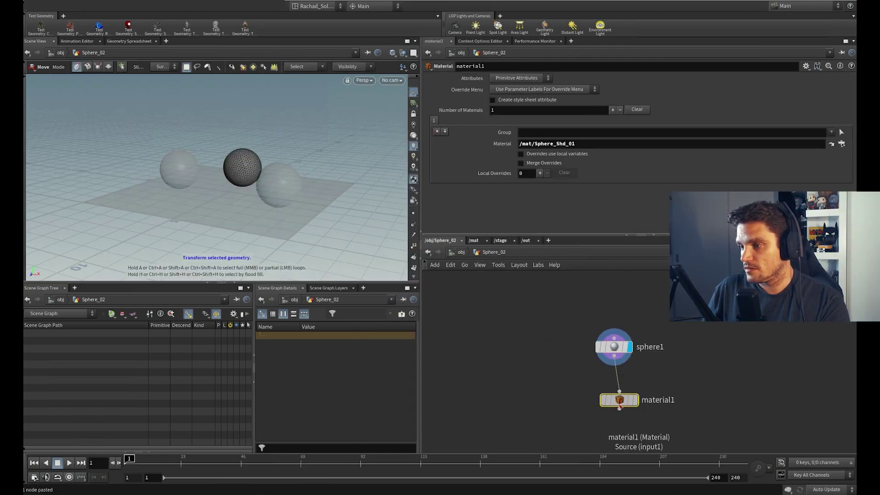
{"action": "left_click", "coordinate": [573, 144]}
{"action": "type", "text": "2"}
{"action": "key", "text": "Return"}
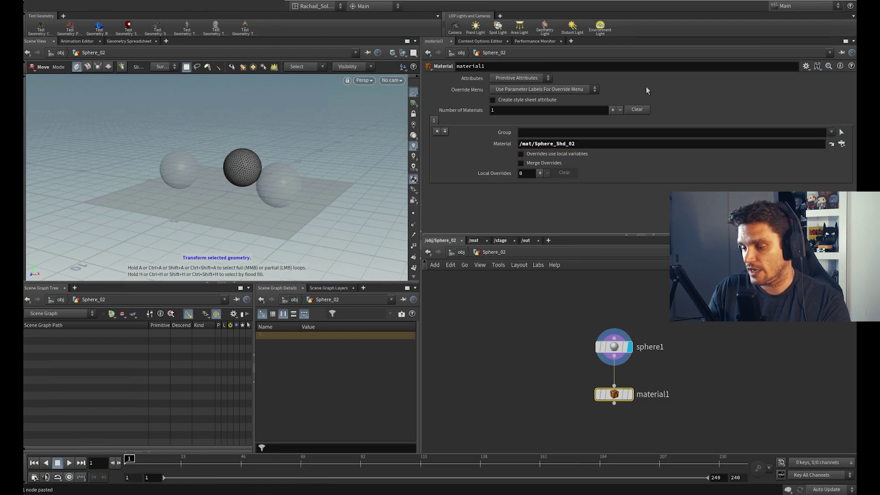
- Paste the Material node into Sphere_03 below sphere1 and set its material to /mat/Sphere_Shd_03
{"action": "left_click", "coordinate": [460, 253]}
{"action": "double_click", "coordinate": [562, 375]}
{"action": "key", "text": "ctrl+v"}
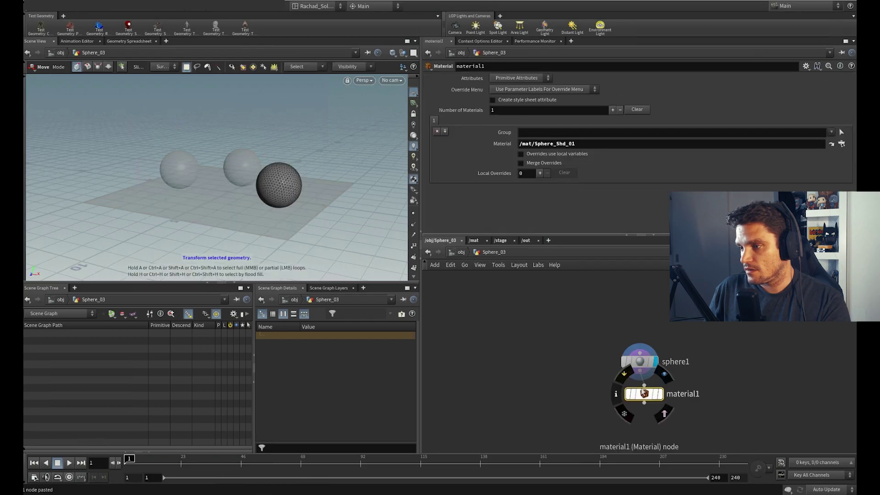
{"action": "left_click_drag", "start_coordinate": [643, 391], "coordinate": [639, 394]}
{"action": "left_click", "coordinate": [591, 144]}
{"action": "key", "text": "BackSpace"}
{"action": "type", "text": "3"}
{"action": "key", "text": "Return"}
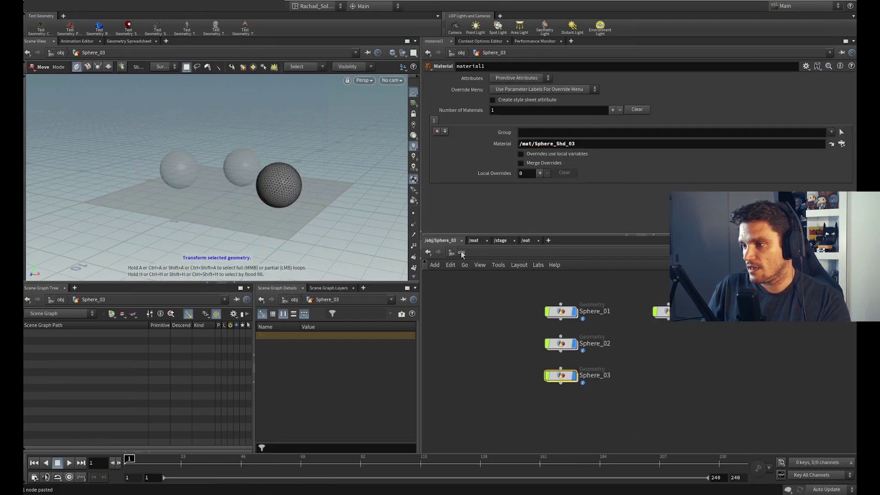
- Paste the Material node inside the Ground object and connect it below grid1
{"action": "left_click", "coordinate": [461, 251]}
{"action": "double_click", "coordinate": [660, 310]}
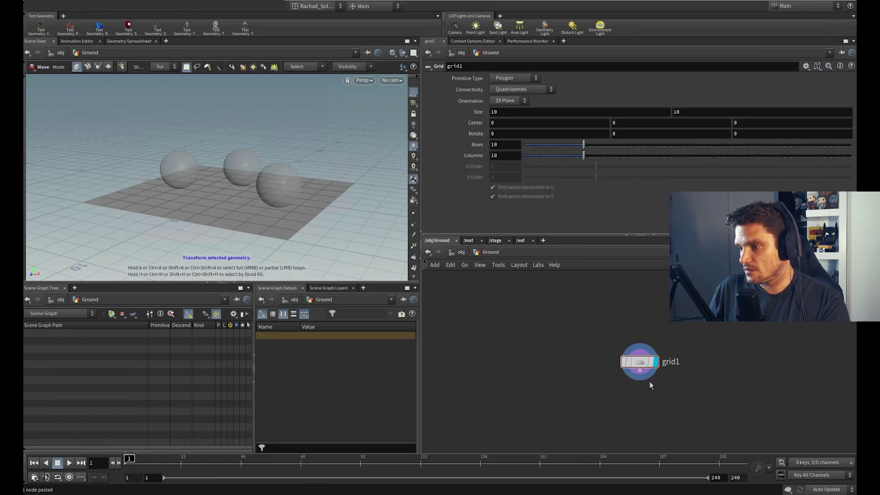
{"action": "key", "text": "ctrl+v"}
{"action": "left_click_drag", "start_coordinate": [640, 371], "coordinate": [646, 393]}
{"action": "left_click_drag", "start_coordinate": [646, 401], "coordinate": [640, 402]}
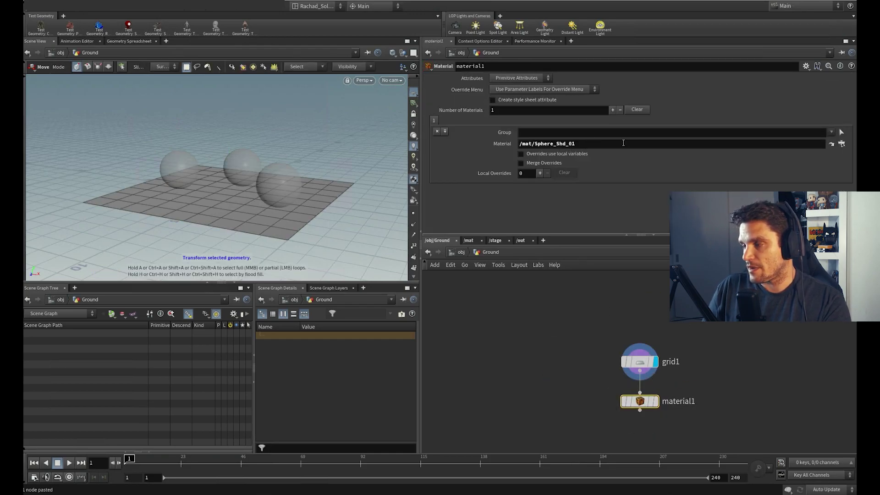
- Assign /mat/Ground_Shd on the Ground object's Material node and return to the /obj network
{"action": "left_click", "coordinate": [841, 144]}
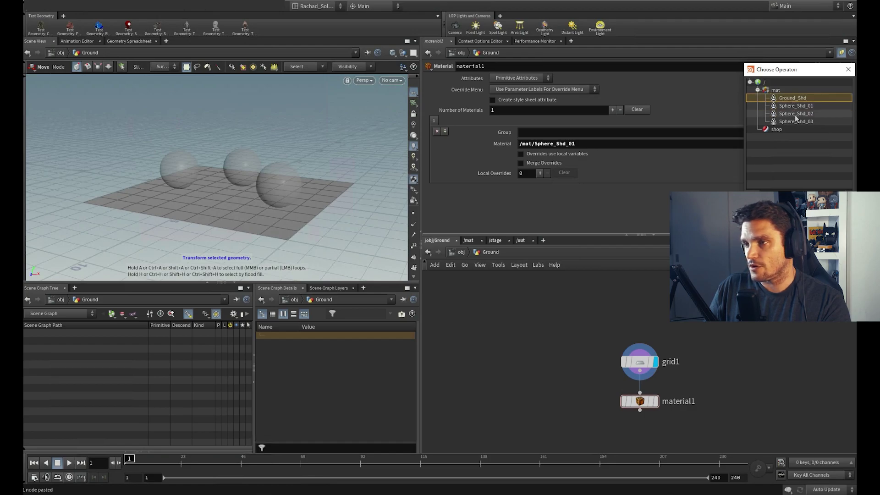
{"action": "left_click", "coordinate": [793, 215]}
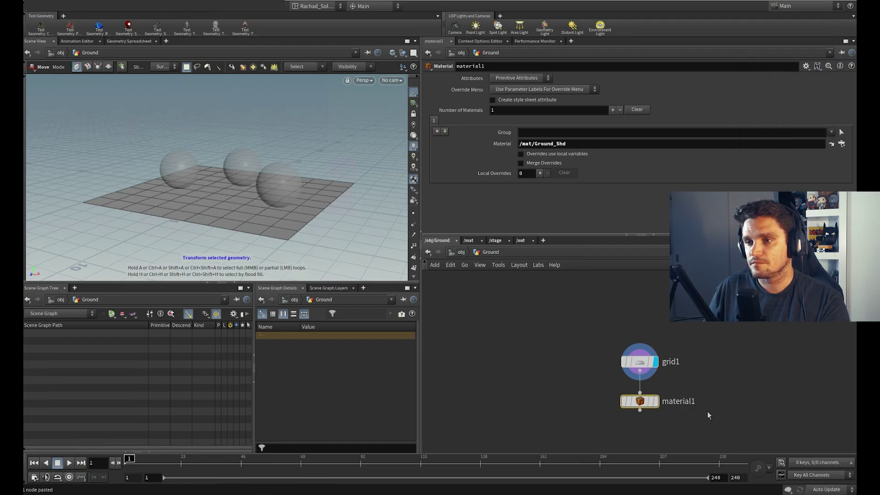
{"action": "left_click", "coordinate": [462, 253]}
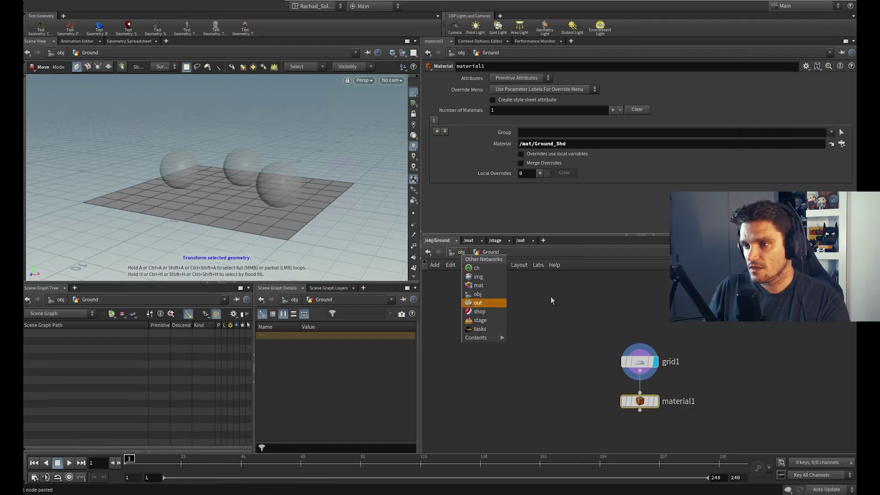
{"action": "left_click", "coordinate": [551, 297]}
{"action": "left_click", "coordinate": [461, 252]}
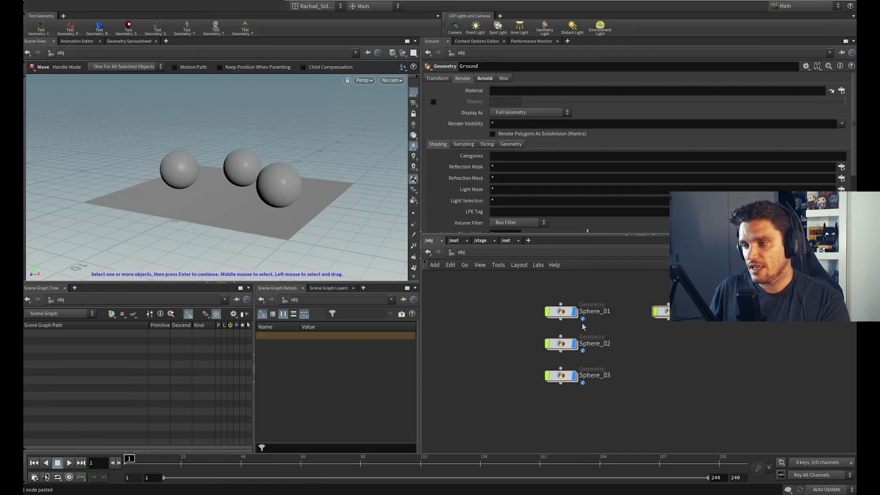
{"action": "left_click_drag", "start_coordinate": [304, 196], "coordinate": [281, 209], "text": "alt"}
{"action": "middle_click_drag", "start_coordinate": [308, 207], "coordinate": [255, 203], "text": "alt"}
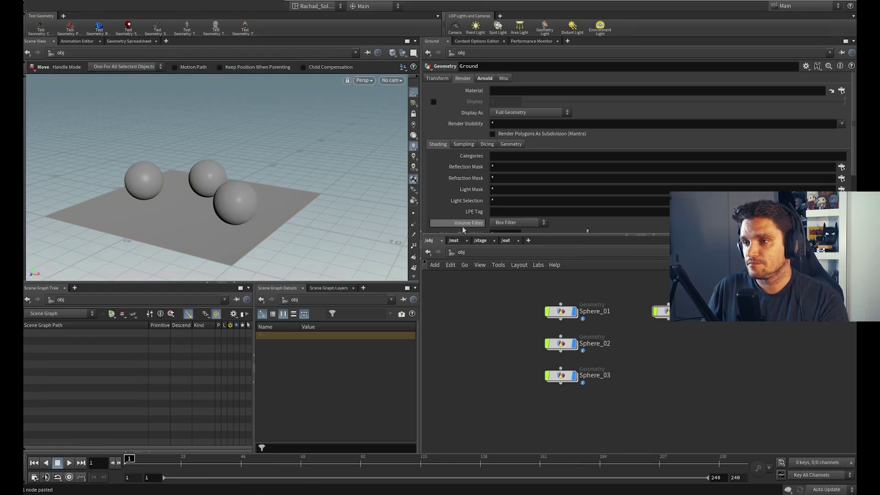
- Add a Scene Import (All) node in the /stage network and collapse the mat branch of the scene graph
{"action": "left_click", "coordinate": [480, 240]}
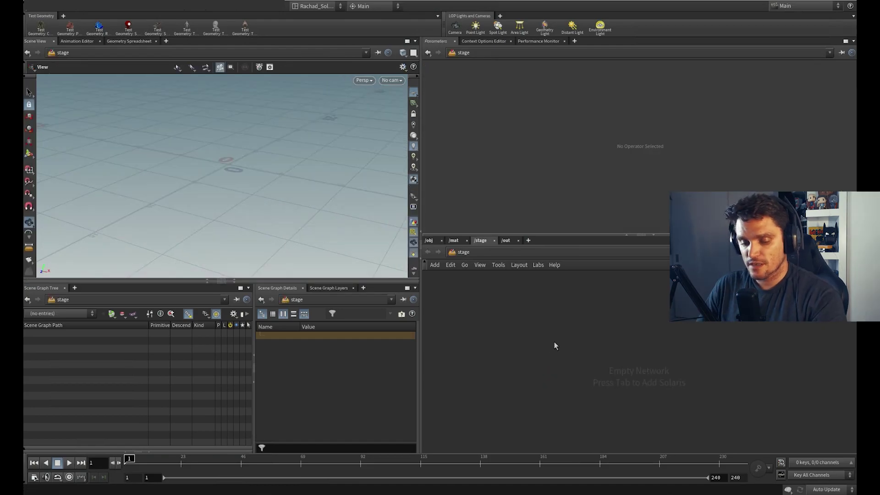
{"action": "key", "text": "Tab"}
{"action": "type", "text": "sce"}
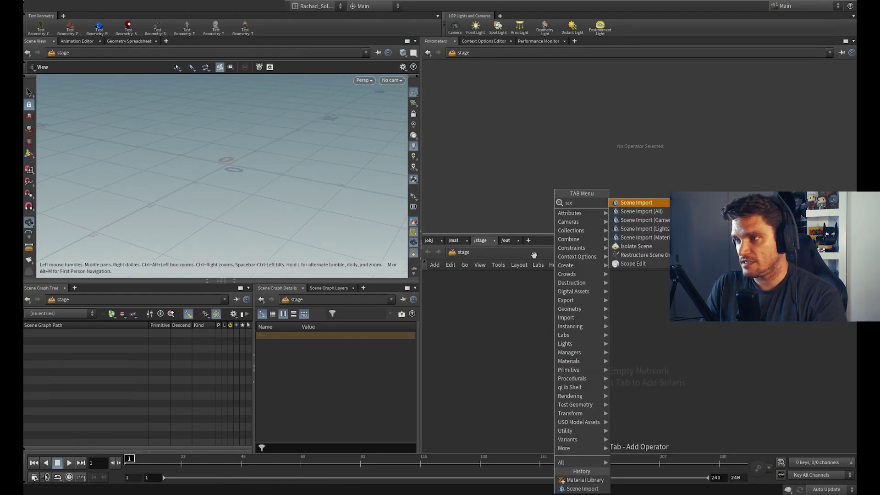
{"action": "left_click", "coordinate": [638, 212]}
{"action": "left_click", "coordinate": [547, 329]}
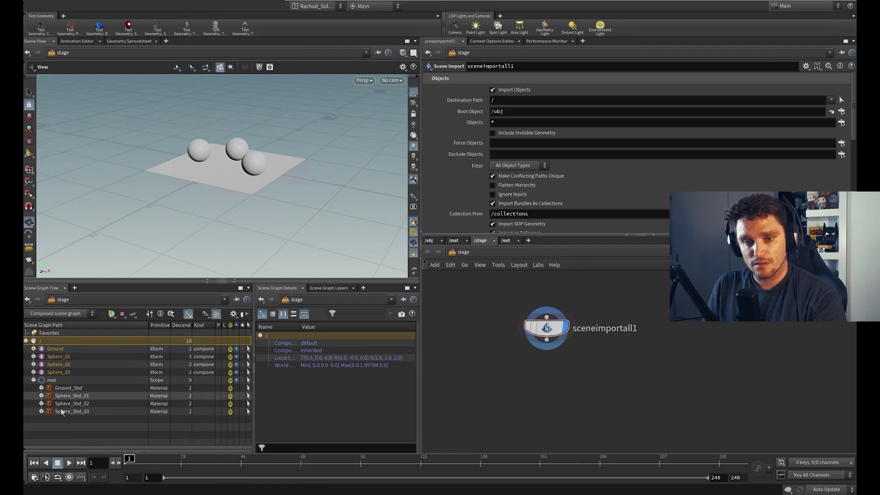
{"action": "left_click", "coordinate": [34, 380]}
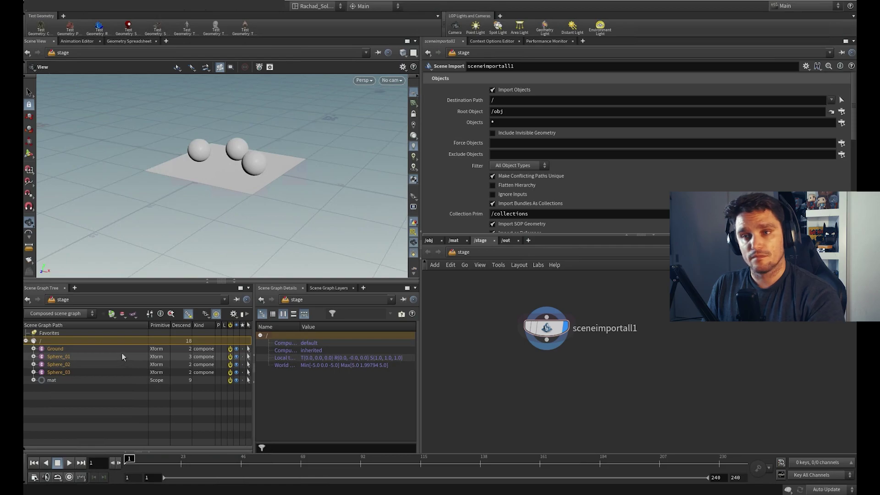
- Rename the scene import node to Scene
{"action": "left_click", "coordinate": [612, 329]}
{"action": "key", "text": "ctrl+a"}
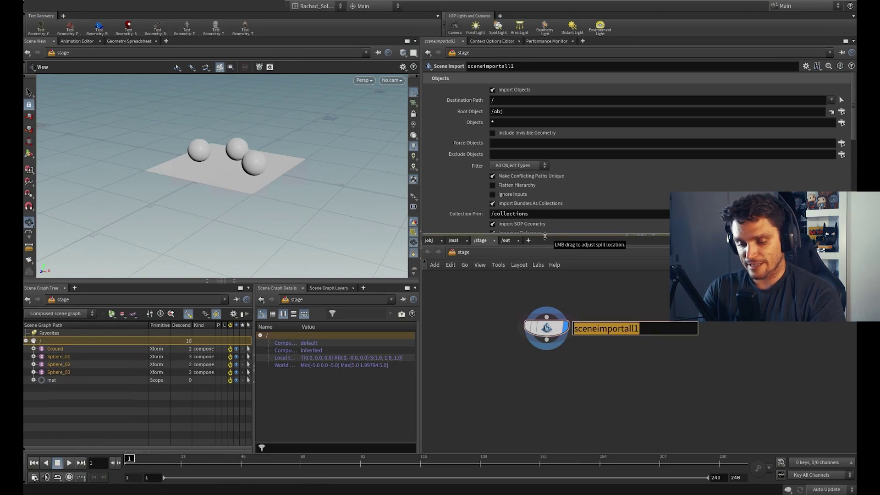
{"action": "type", "text": "Scene"}
{"action": "key", "text": "Return"}
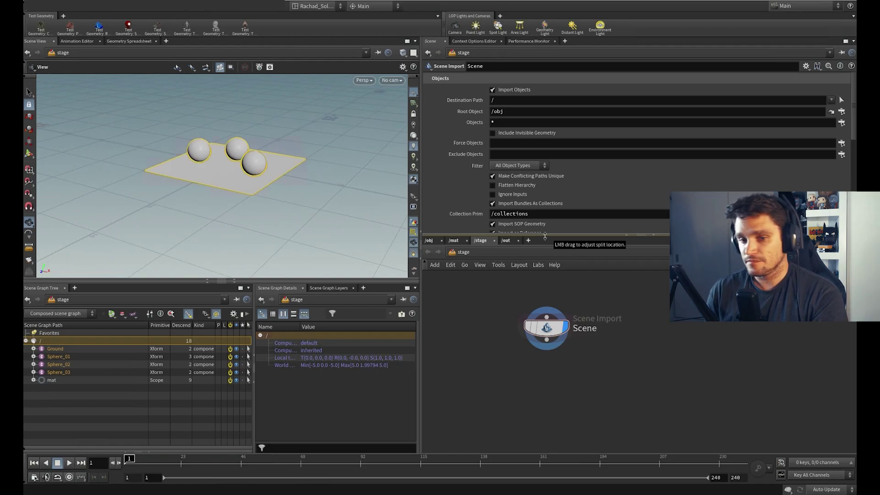
- Name the scene import node 3D_Scene
{"action": "left_click", "coordinate": [597, 330]}
{"action": "key", "text": "ctrl+a"}
{"action": "type", "text": "3D_scene"}
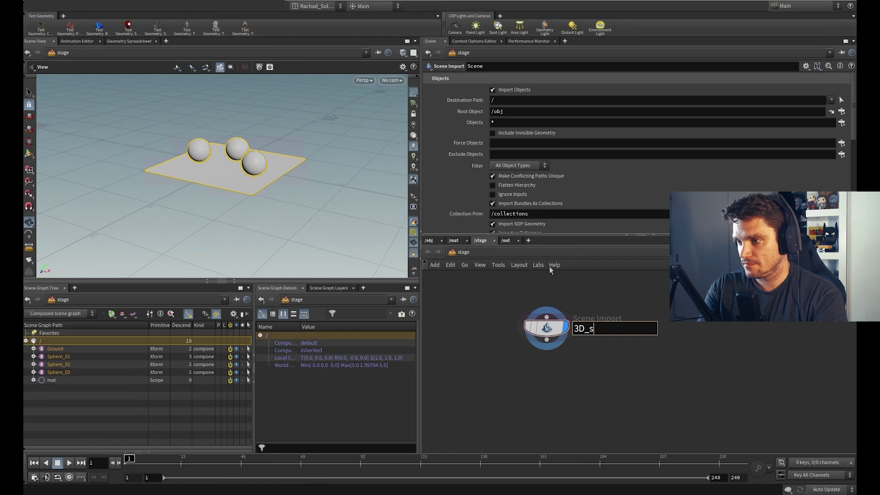
{"action": "key", "text": "BackSpace"}
{"action": "key", "text": "BackSpace"}
{"action": "key", "text": "BackSpace"}
{"action": "key", "text": "BackSpace"}
{"action": "key", "text": "BackSpace"}
{"action": "type", "text": "Scene"}
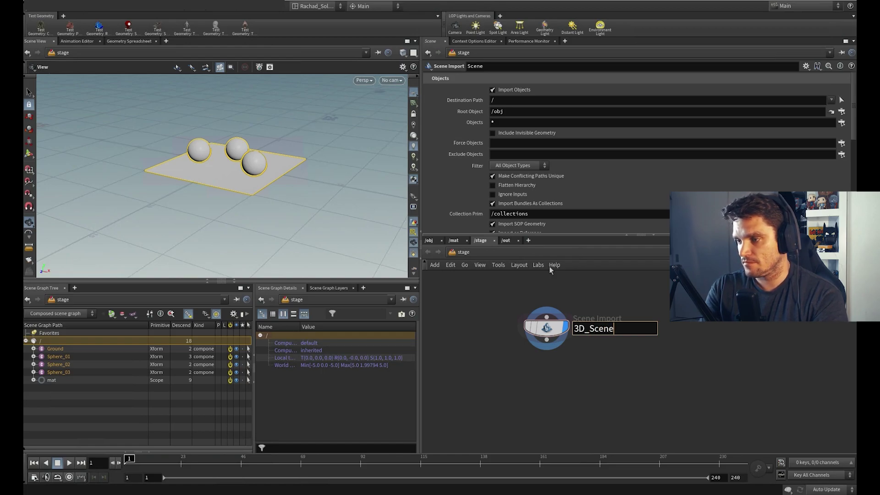
{"action": "key", "text": "Return"}
- Add a Dome Light node connected below 3D_Scene in the stage network
{"action": "middle_click_drag", "start_coordinate": [187, 155], "coordinate": [215, 164]}
{"action": "left_click_drag", "start_coordinate": [216, 165], "coordinate": [222, 180]}
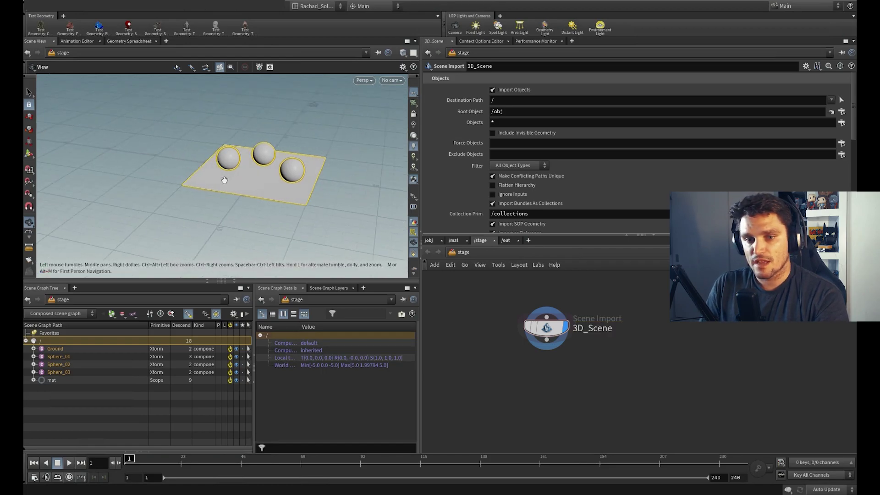
{"action": "left_click", "coordinate": [34, 380]}
{"action": "left_click", "coordinate": [33, 380]}
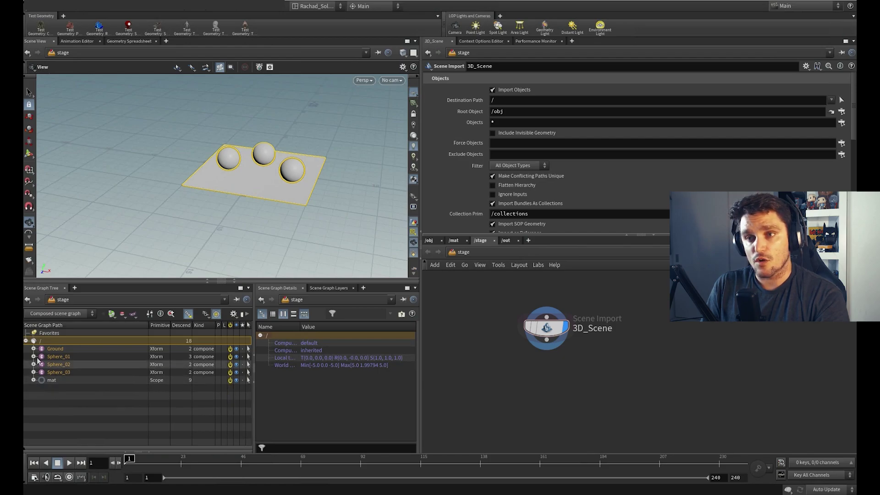
{"action": "key", "text": "Tab"}
{"action": "left_click", "coordinate": [475, 367]}
{"action": "key", "text": "Tab"}
{"action": "type", "text": "do"}
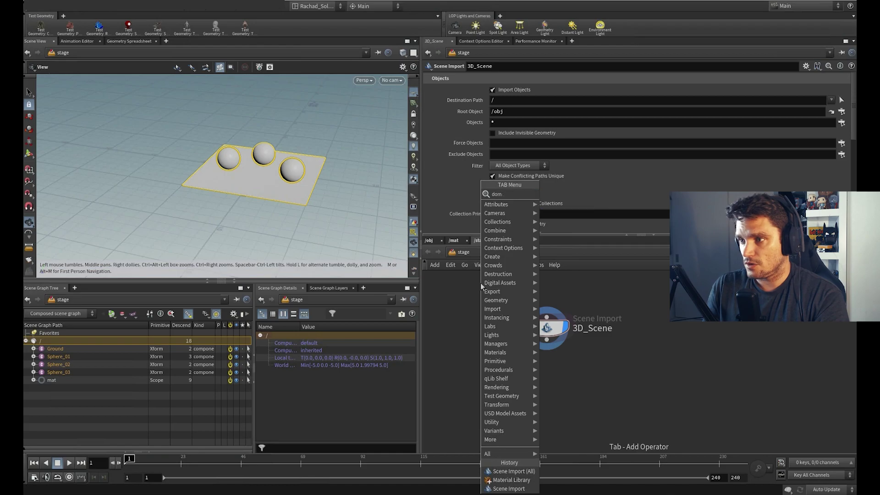
{"action": "left_click", "coordinate": [560, 196]}
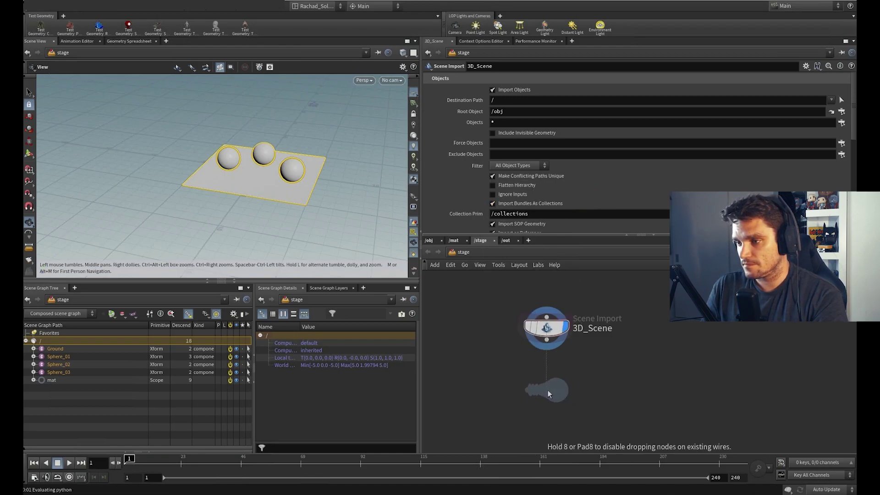
{"action": "left_click", "coordinate": [546, 389]}
{"action": "left_click_drag", "start_coordinate": [548, 376], "coordinate": [604, 389]}
- Rename the dome light node to HDRI
{"action": "left_click", "coordinate": [562, 390]}
{"action": "key", "text": "ctrl+a"}
{"action": "type", "text": "HDRI"}
{"action": "key", "text": "Return"}
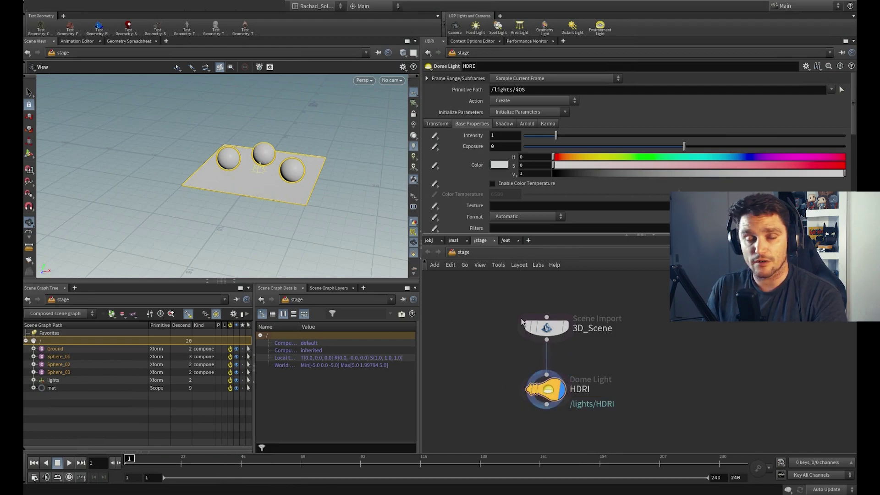
- Set the dome light's texture to the peppermint_powerplant_4k.exr file path and its format to Lat-Long
{"action": "key", "text": "l"}
{"action": "left_click", "coordinate": [522, 206]}
{"action": "key", "text": "ctrl+v"}
{"action": "left_click", "coordinate": [644, 106]}
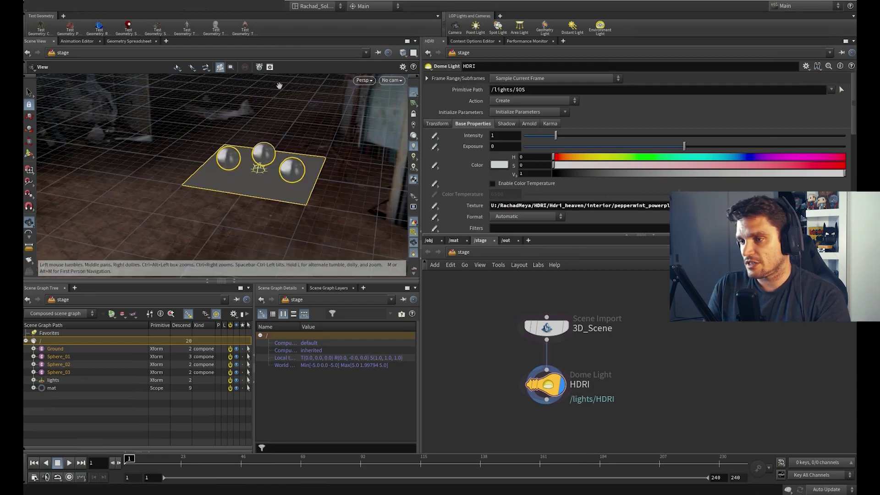
{"action": "left_click", "coordinate": [521, 217]}
{"action": "left_click", "coordinate": [511, 239]}
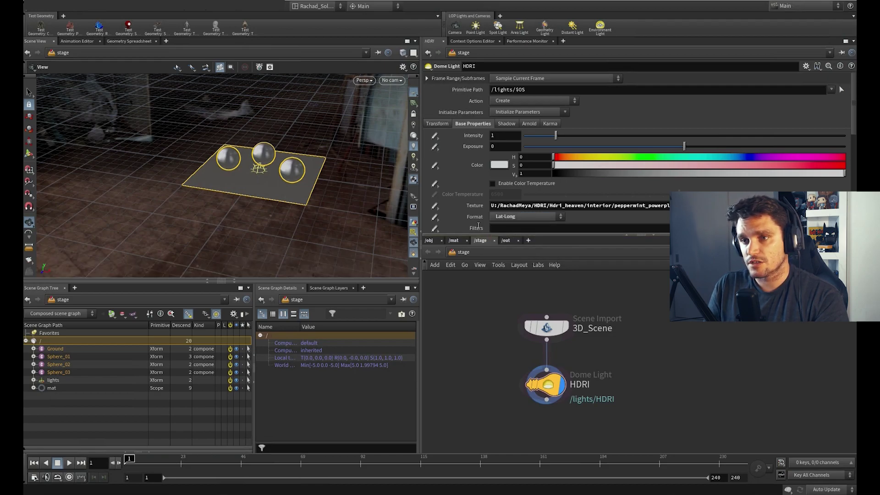
- Review the HDRI environment around the spheres and the dome light's Arnold and Base Properties settings, including Normalize Power
{"action": "middle_click_drag", "start_coordinate": [256, 188], "coordinate": [231, 224]}
{"action": "left_click_drag", "start_coordinate": [231, 224], "coordinate": [263, 202]}
{"action": "left_click", "coordinate": [533, 124]}
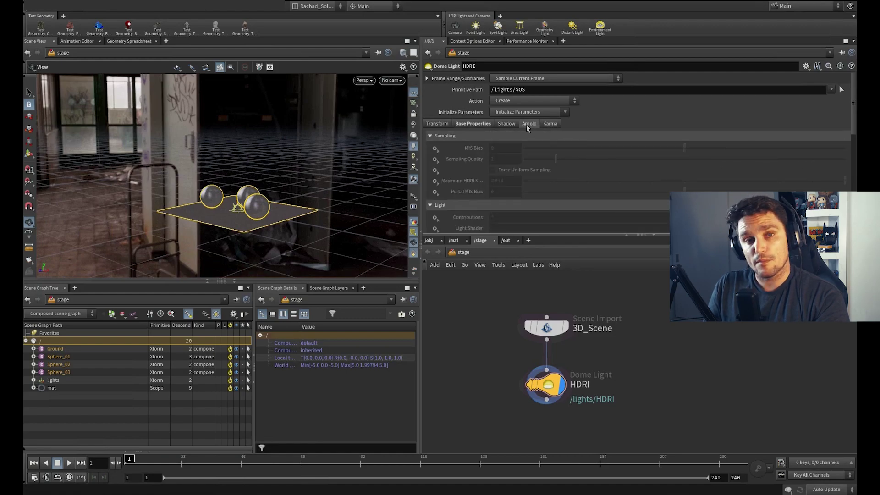
{"action": "left_click", "coordinate": [472, 125]}
{"action": "scroll", "coordinate": [463, 85], "scroll_direction": "down", "scroll_amount": 3}
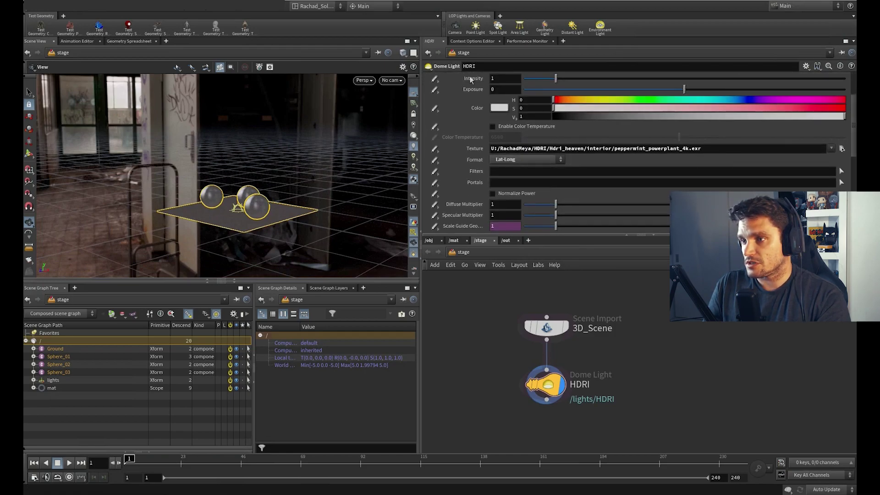
{"action": "left_click", "coordinate": [516, 194]}
{"action": "left_click_drag", "start_coordinate": [854, 127], "coordinate": [854, 106]}
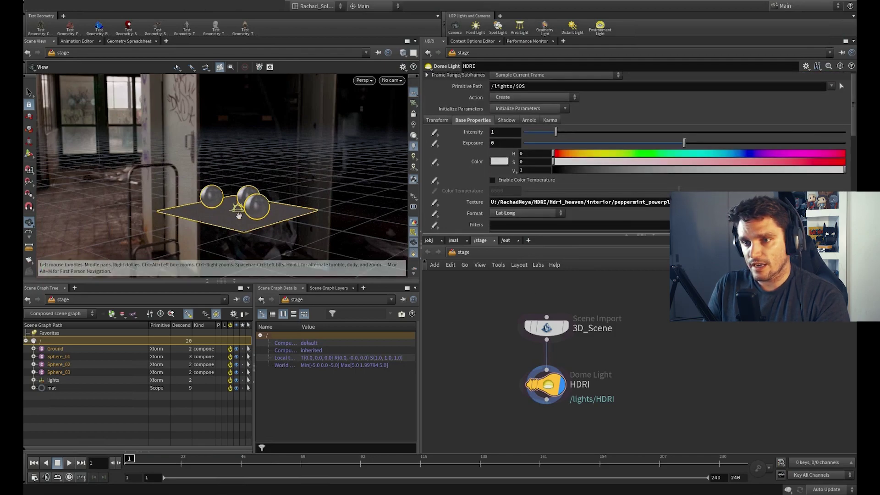
- Move 3D_Scene further above the HDRI node and switch the viewport renderer to Arnold to inspect the spheres
{"action": "left_click_drag", "start_coordinate": [240, 216], "coordinate": [246, 228]}
{"action": "scroll", "coordinate": [245, 228], "scroll_direction": "up", "scroll_amount": 3}
{"action": "left_click_drag", "start_coordinate": [546, 322], "coordinate": [545, 297]}
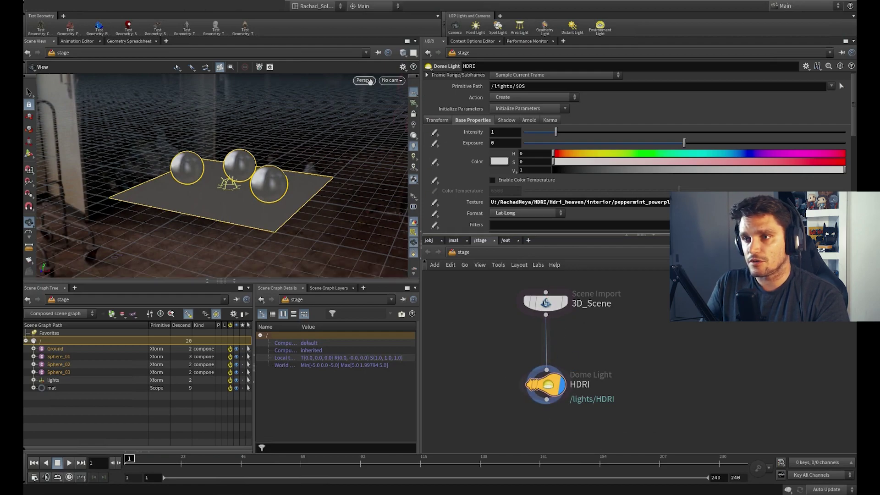
{"action": "left_click", "coordinate": [369, 81]}
{"action": "left_click", "coordinate": [369, 140]}
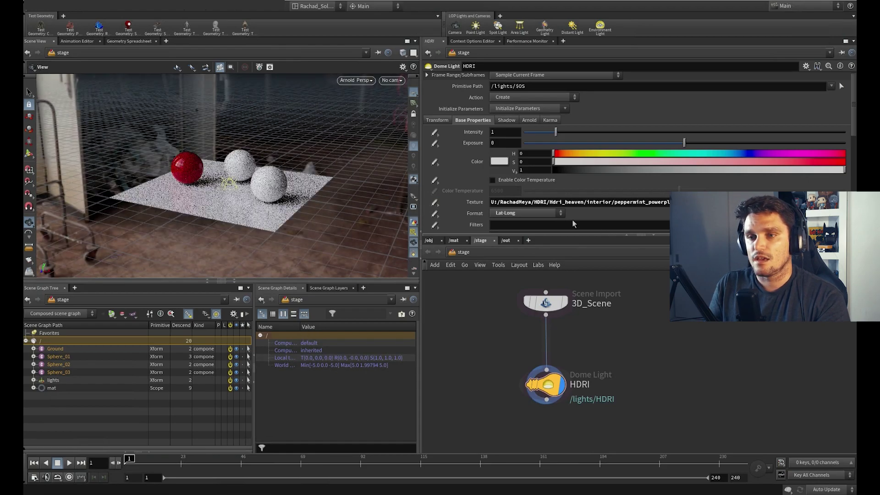
{"action": "left_click_drag", "start_coordinate": [215, 190], "coordinate": [149, 204]}
{"action": "scroll", "coordinate": [222, 199], "scroll_direction": "up", "scroll_amount": 4}
{"action": "middle_click_drag", "start_coordinate": [338, 204], "coordinate": [257, 198]}
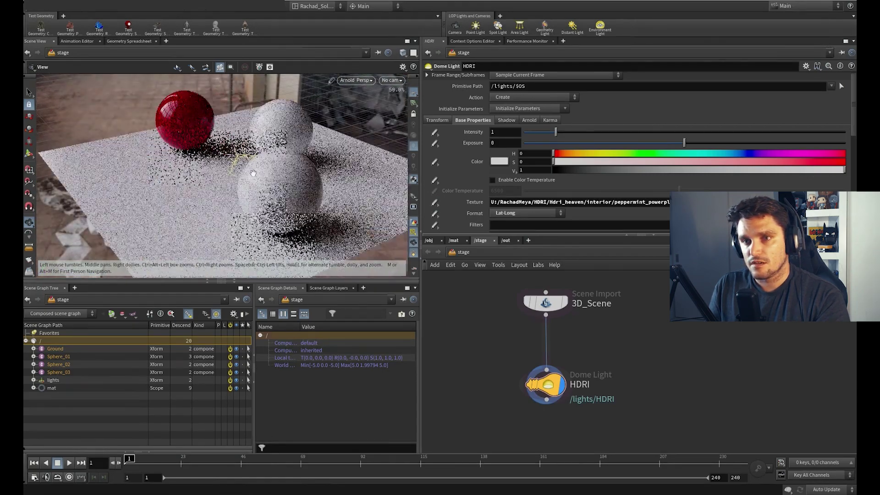
{"action": "scroll", "coordinate": [257, 198], "scroll_direction": "down", "scroll_amount": 4}
{"action": "left_click_drag", "start_coordinate": [257, 198], "coordinate": [281, 202]}
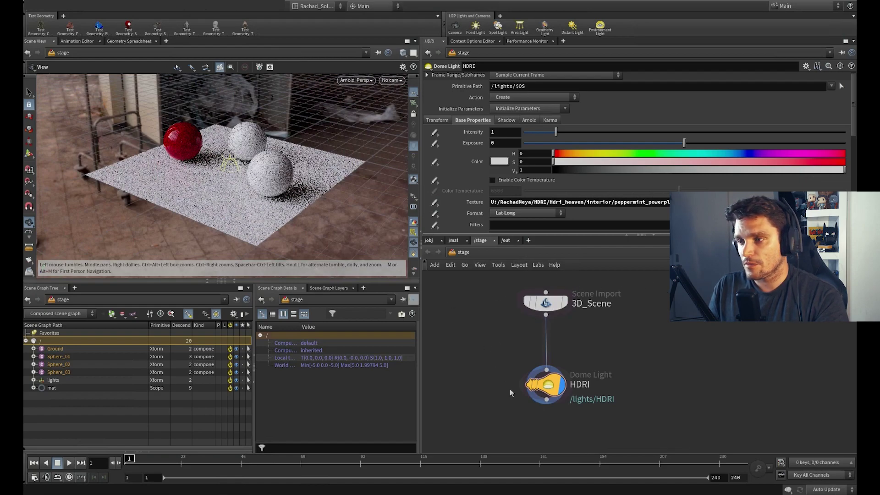
- Turn off Import Materials on the 3D_Scene import node
{"action": "left_click", "coordinate": [546, 304]}
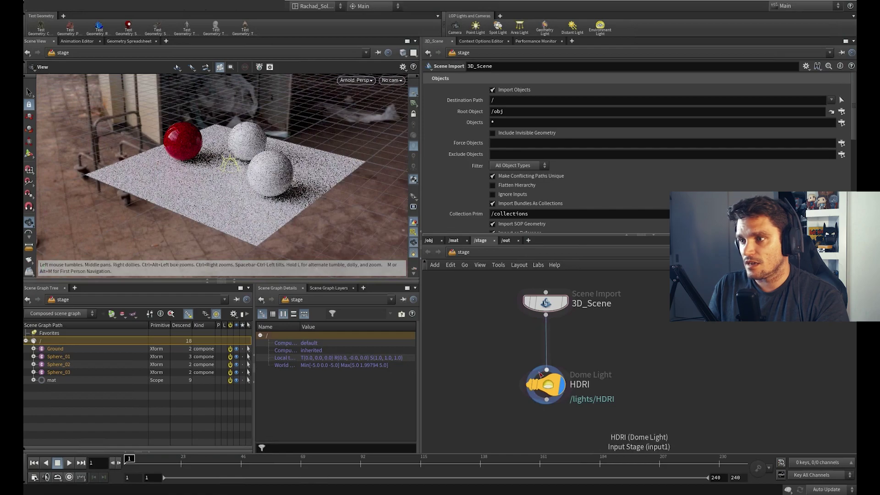
{"action": "left_click_drag", "start_coordinate": [853, 111], "coordinate": [843, 187]}
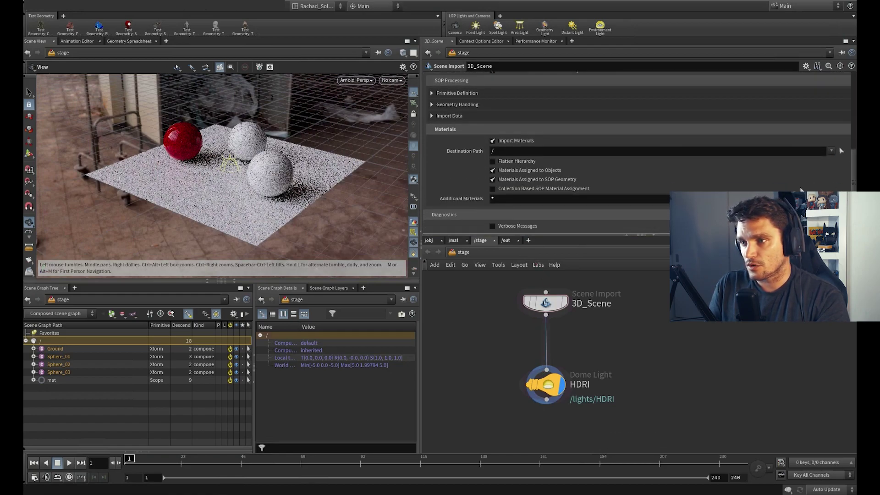
{"action": "left_click", "coordinate": [516, 141]}
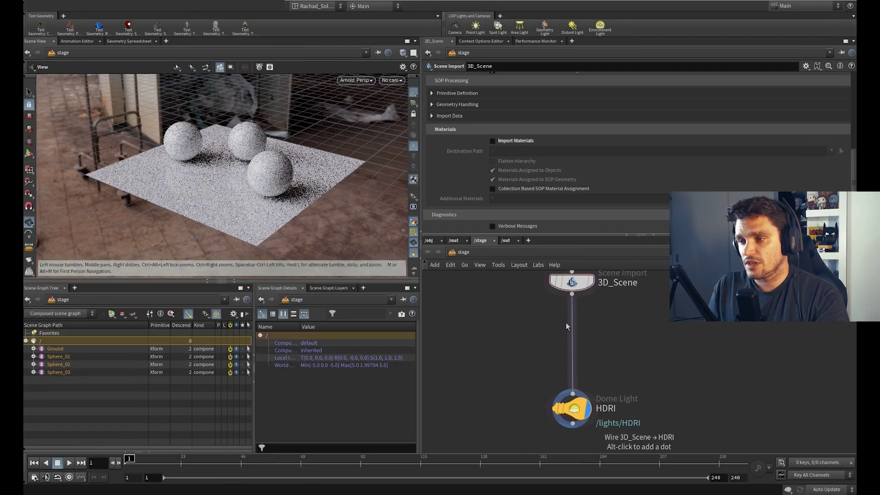
- Copy the three sphere materials and Ground_Shd from the /mat network
{"action": "middle_click_drag", "start_coordinate": [520, 327], "coordinate": [526, 353]}
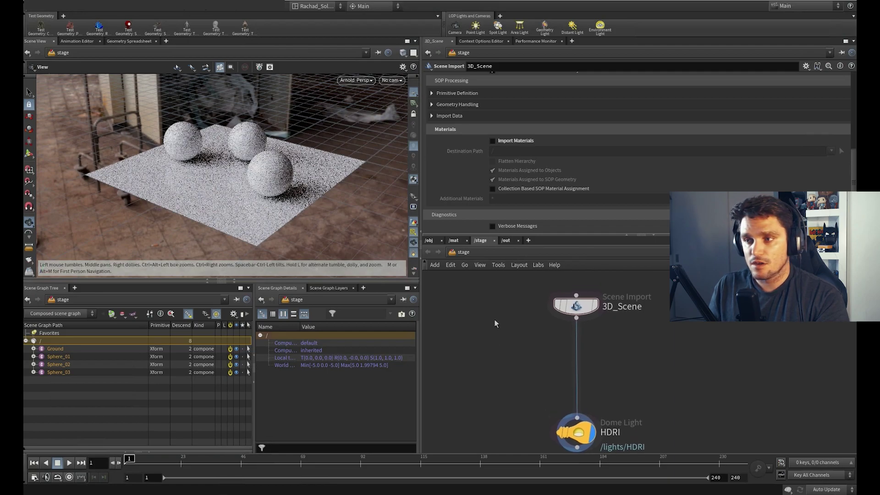
{"action": "left_click", "coordinate": [454, 241]}
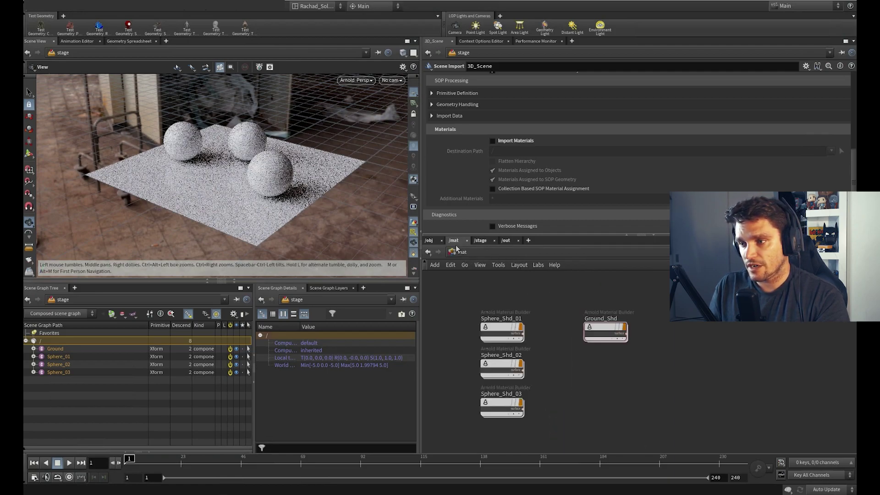
{"action": "left_click_drag", "start_coordinate": [441, 285], "coordinate": [696, 452]}
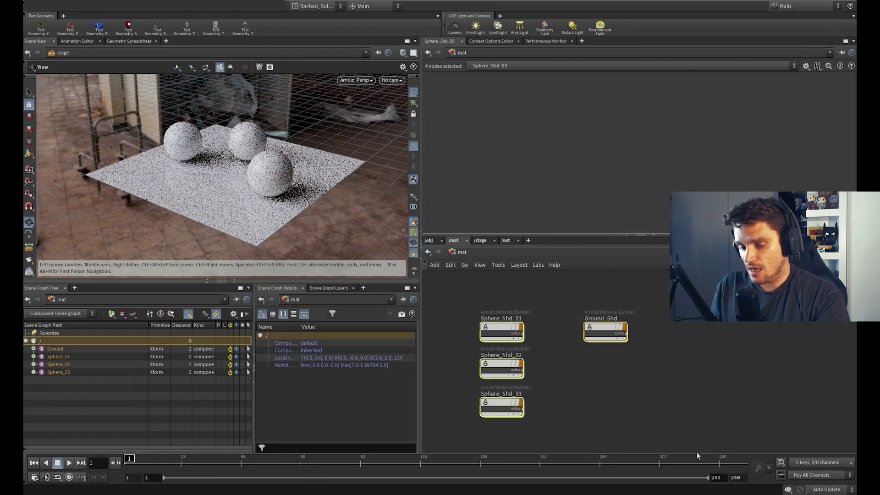
{"action": "key", "text": "ctrl+c"}
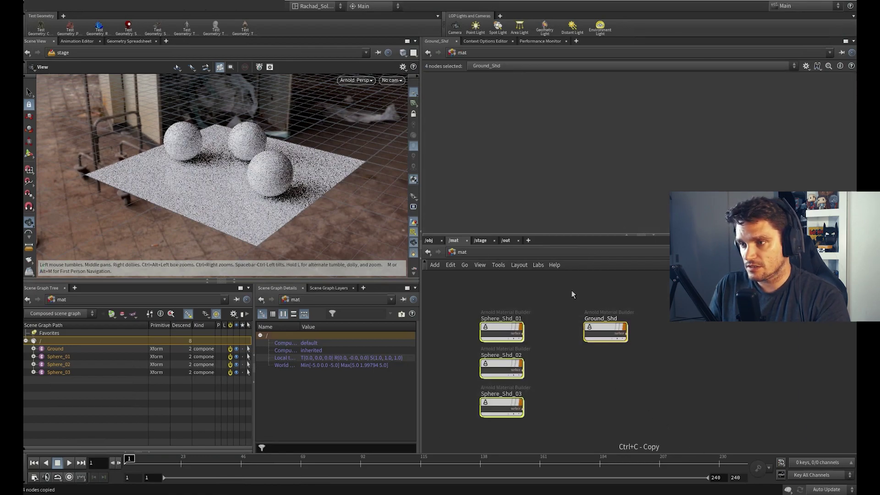
- Insert a Material Library node between 3D_Scene and HDRI in the /stage network
{"action": "left_click", "coordinate": [481, 240]}
{"action": "key", "text": "Tab"}
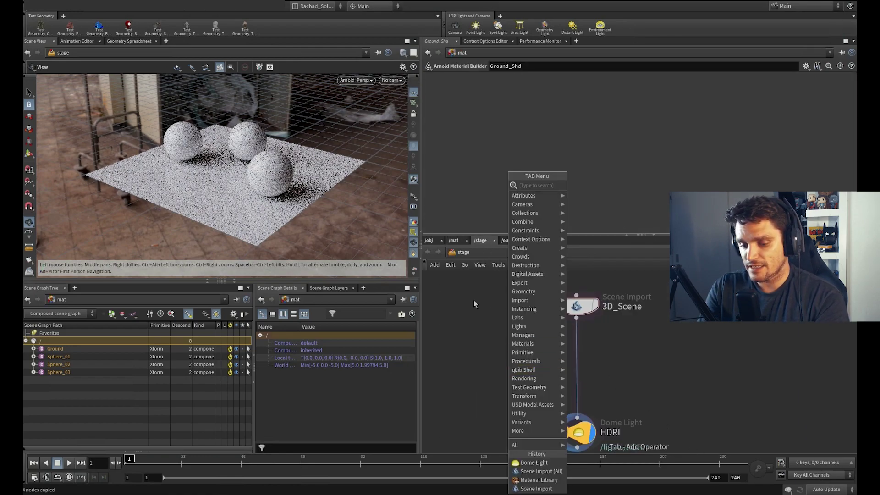
{"action": "type", "text": "mate"}
{"action": "left_click", "coordinate": [600, 187]}
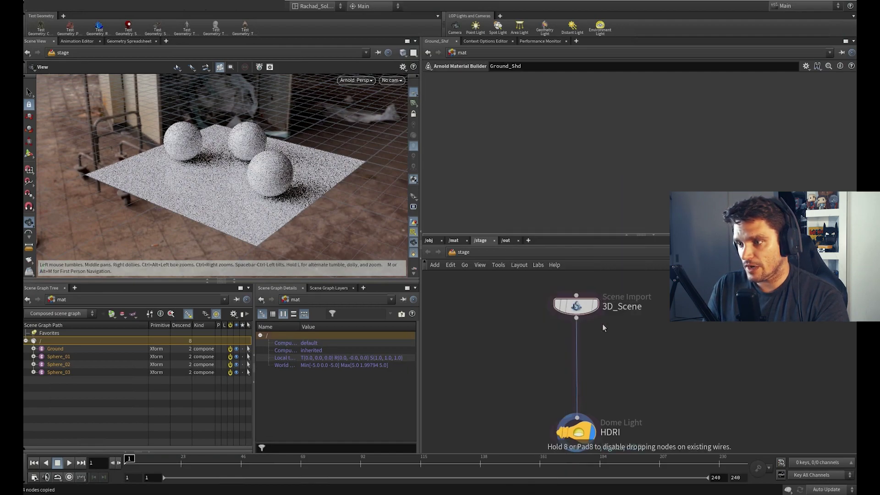
{"action": "left_click", "coordinate": [579, 356]}
{"action": "mouse_move", "coordinate": [578, 361]}
{"action": "left_mouse_down"}
{"action": "mouse_move", "coordinate": [607, 361]}
{"action": "mouse_move", "coordinate": [578, 360]}
{"action": "left_mouse_up"}
- Rename the material library node to Materials and open its inner network
{"action": "left_click", "coordinate": [666, 358]}
{"action": "left_click_drag", "start_coordinate": [666, 357], "coordinate": [546, 359]}
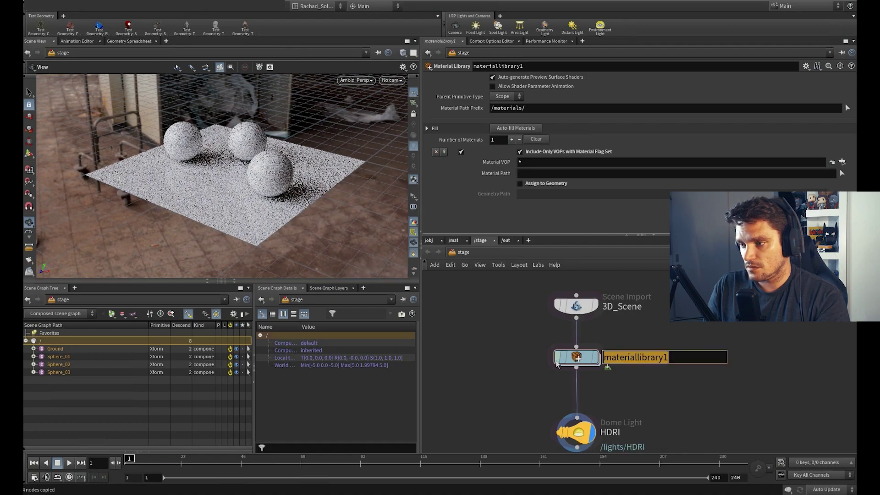
{"action": "type", "text": "Mat"}
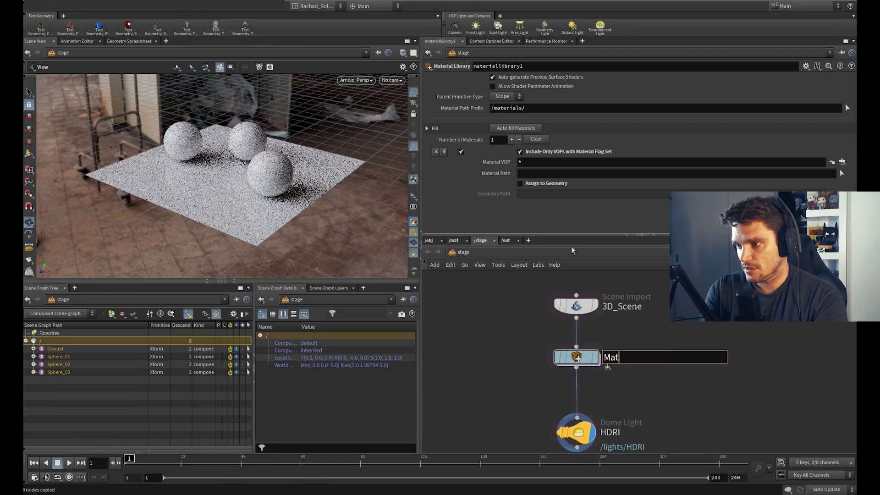
{"action": "type", "text": "erials"}
{"action": "key", "text": "Return"}
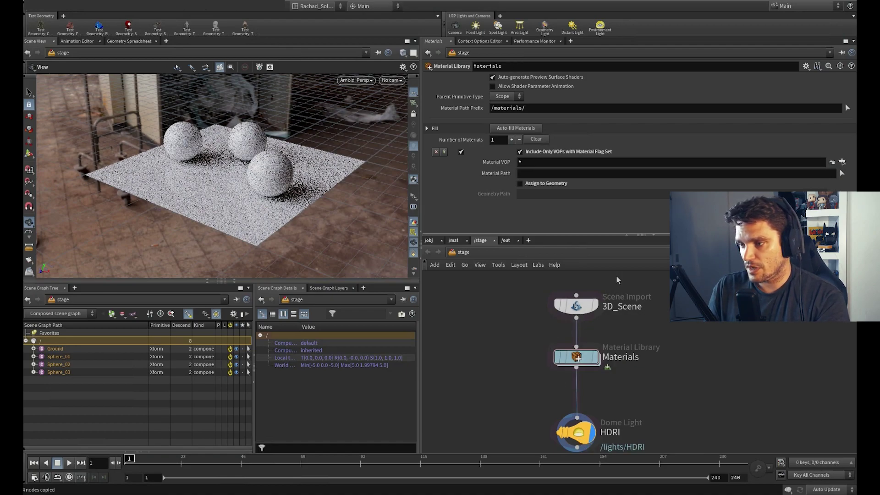
{"action": "double_click", "coordinate": [559, 365]}
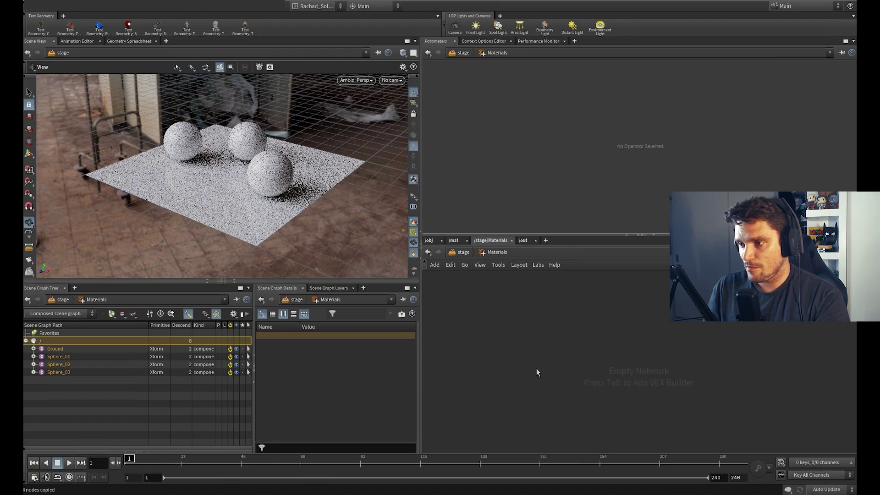
- Paste the copied sphere and ground materials into the Materials library network
{"action": "key", "text": "ctrl+v"}
{"action": "key", "text": "h"}
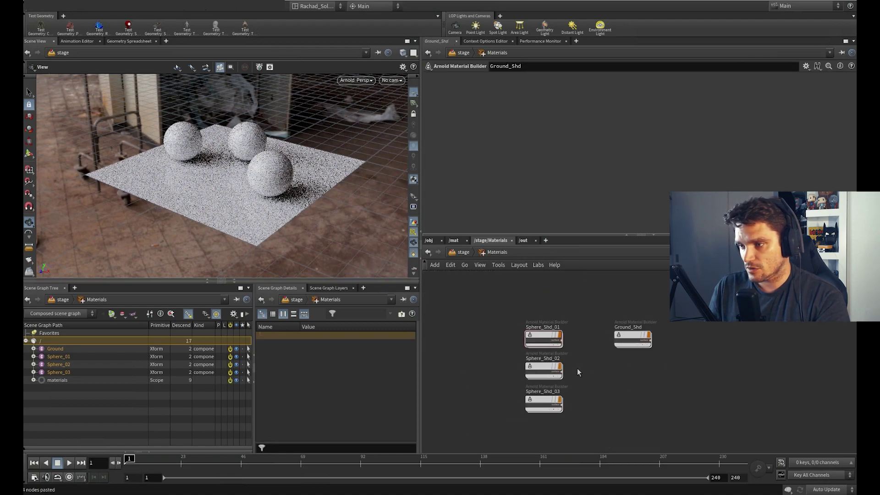
{"action": "left_click_drag", "start_coordinate": [504, 314], "coordinate": [678, 430]}
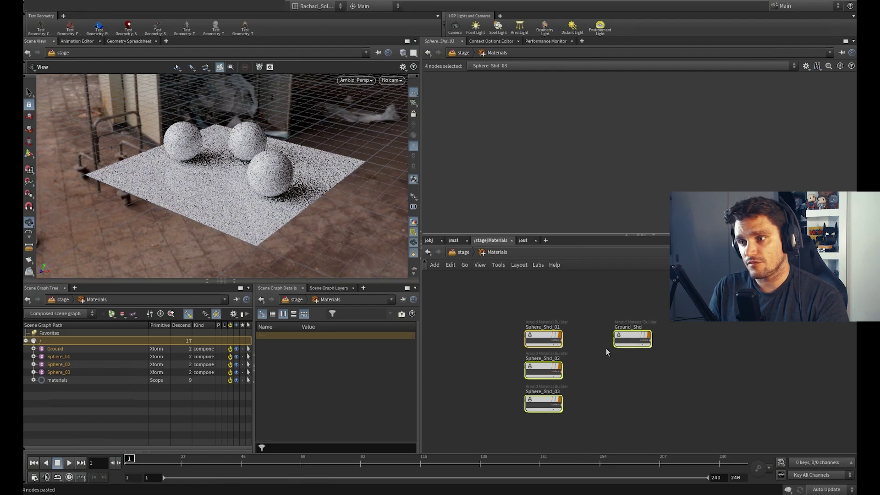
{"action": "left_click", "coordinate": [454, 241]}
{"action": "left_click", "coordinate": [489, 240]}
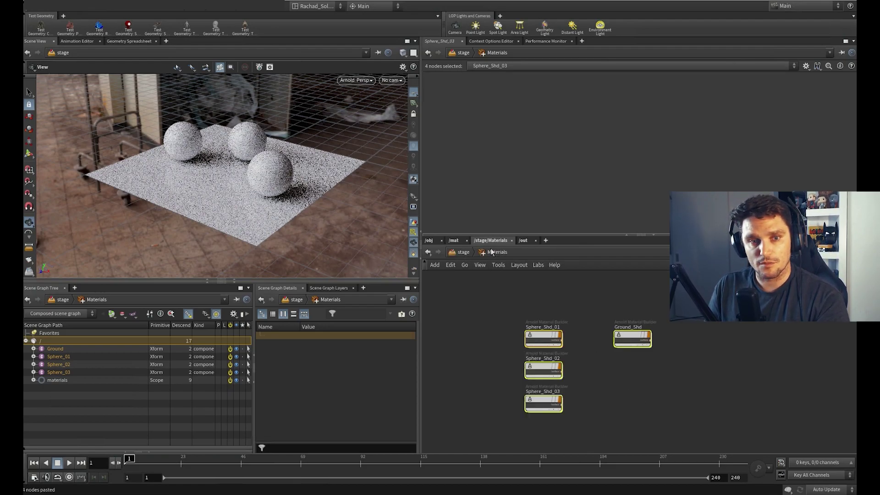
{"action": "left_click", "coordinate": [467, 254]}
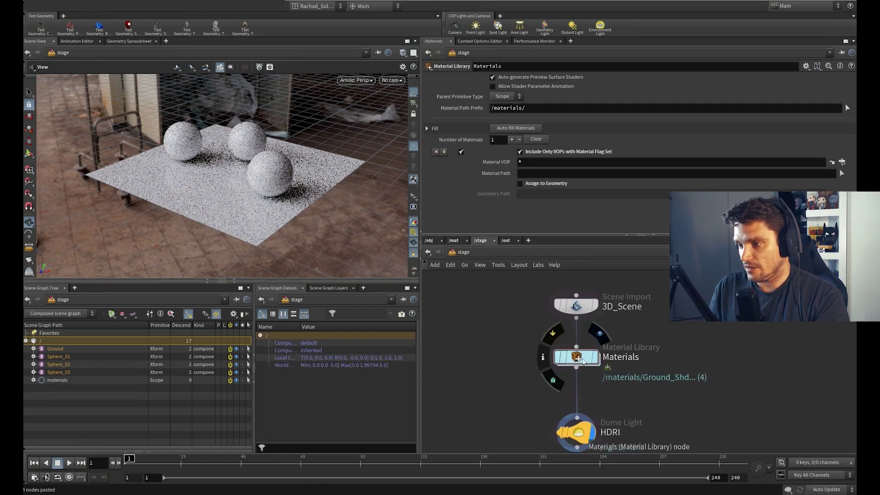
{"action": "double_click", "coordinate": [580, 360]}
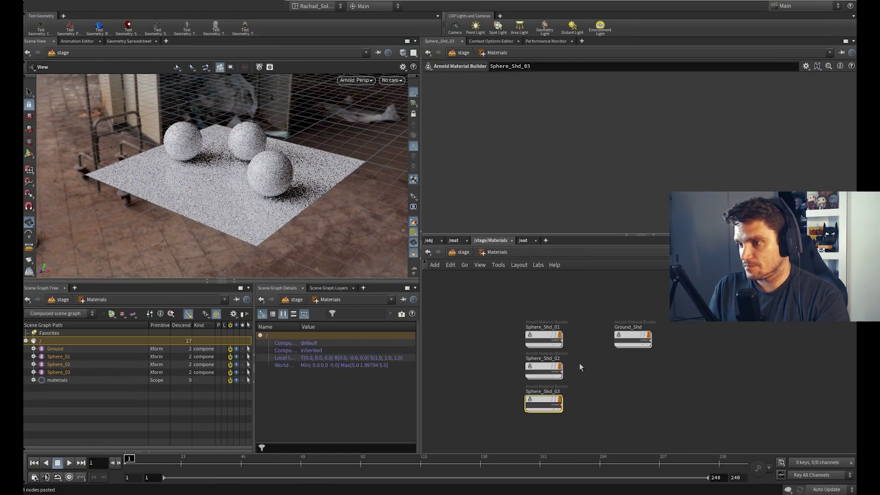
- Auto-fill the Materials library node in the /stage network with the pasted shaders
{"action": "left_click", "coordinate": [461, 252]}
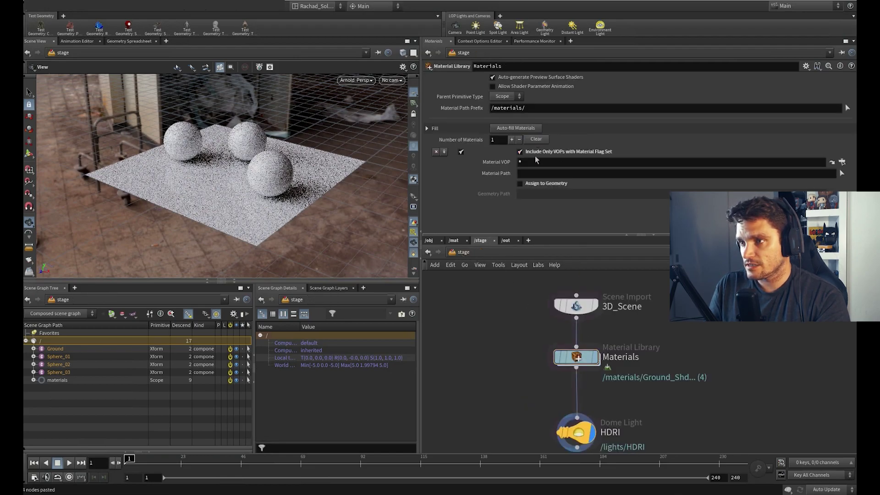
{"action": "left_click", "coordinate": [515, 128]}
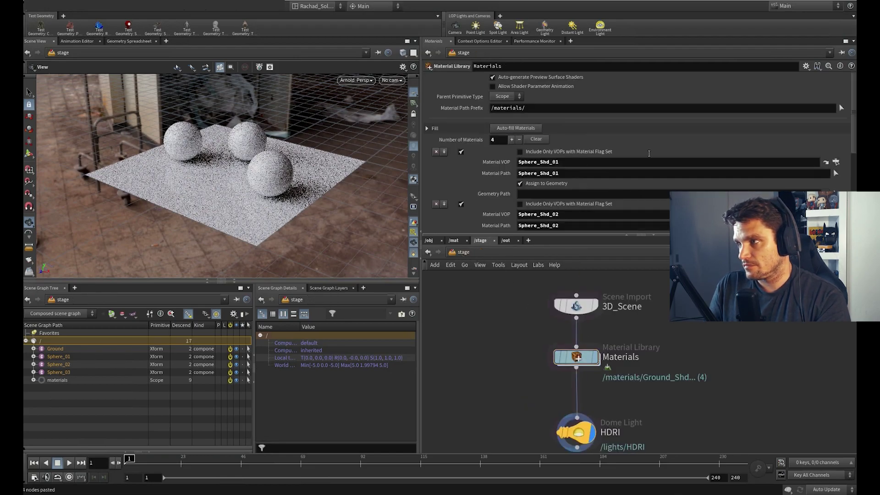
{"action": "left_click_drag", "start_coordinate": [854, 101], "coordinate": [854, 129]}
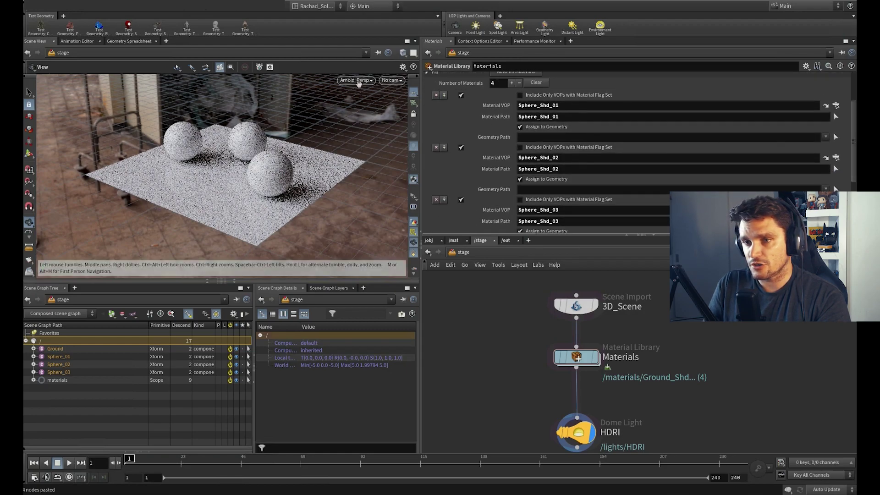
- Pause the viewport render and assign Sphere_Shd_01, Sphere_Shd_02, Sphere_Shd_03 and Ground_Shd to /Sphere_01, /Sphere_02, /Sphere_03 and /Ground
{"action": "left_click", "coordinate": [369, 81]}
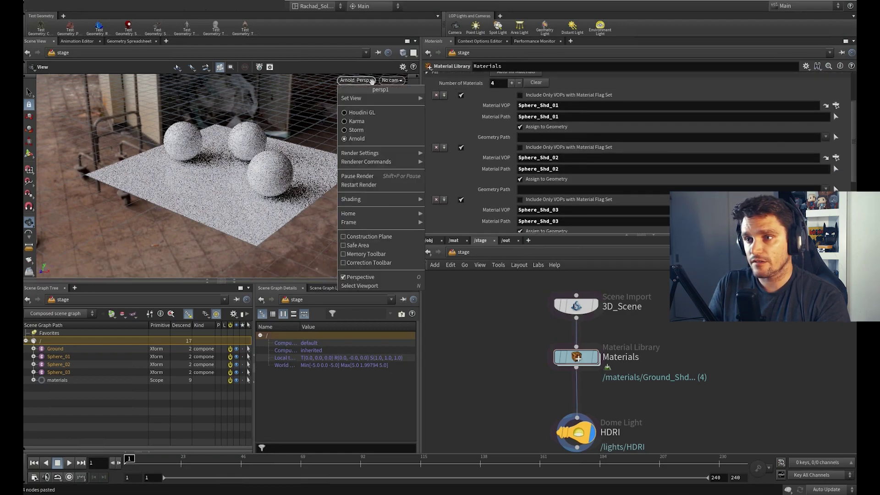
{"action": "left_click", "coordinate": [356, 176]}
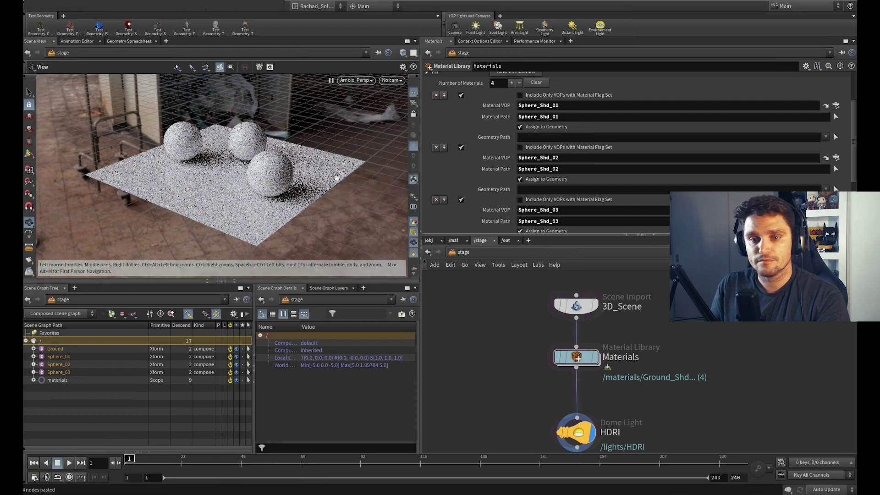
{"action": "left_click", "coordinate": [58, 356]}
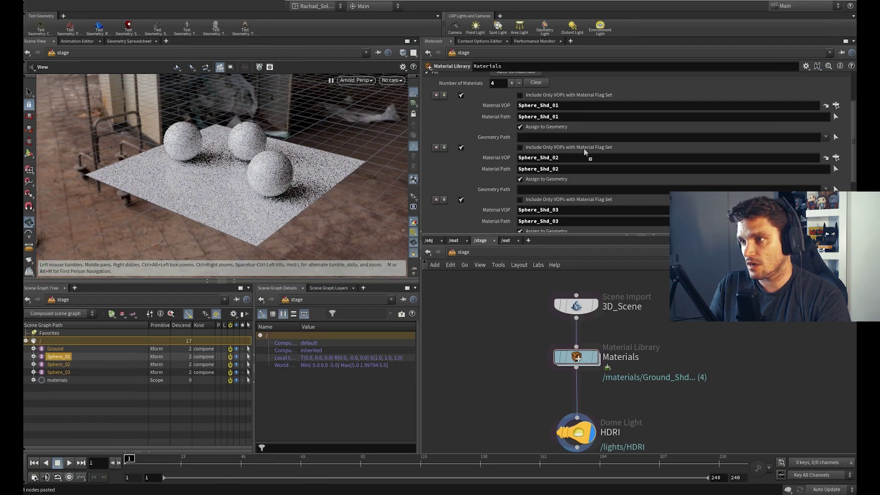
{"action": "left_click_drag", "start_coordinate": [64, 357], "coordinate": [568, 138]}
{"action": "left_click_drag", "start_coordinate": [65, 366], "coordinate": [568, 191]}
{"action": "left_click_drag", "start_coordinate": [853, 128], "coordinate": [853, 145]}
{"action": "scroll", "coordinate": [554, 139], "scroll_direction": "down", "scroll_amount": 2}
{"action": "left_click_drag", "start_coordinate": [66, 372], "coordinate": [573, 174]}
{"action": "left_click", "coordinate": [55, 349]}
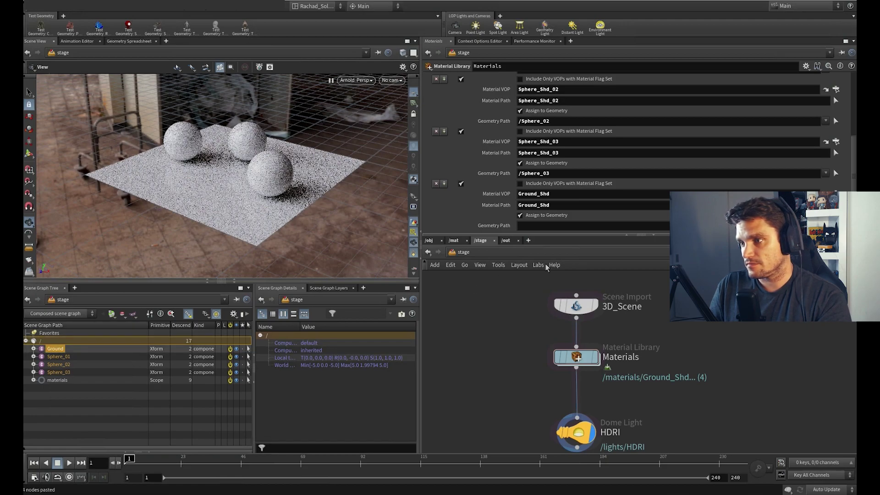
{"action": "left_click_drag", "start_coordinate": [595, 225], "coordinate": [609, 227]}
- Display the stage at the HDRI node and restart the Arnold viewport render
{"action": "left_click", "coordinate": [576, 432]}
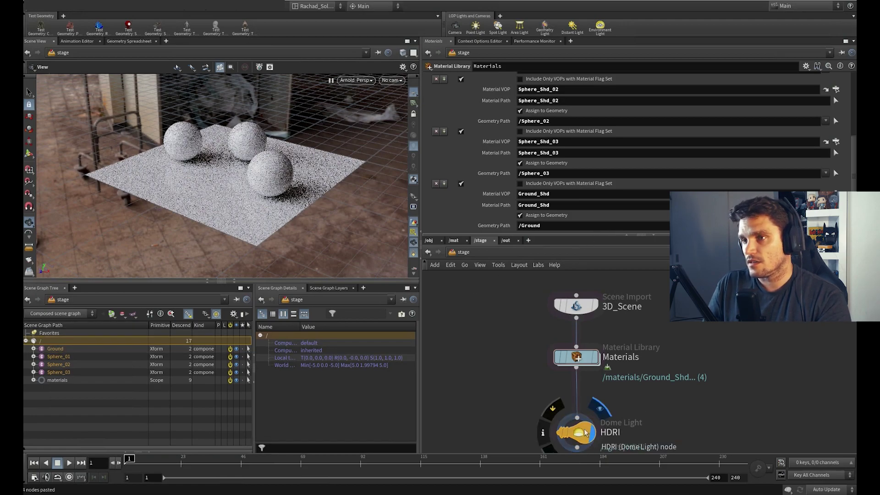
{"action": "left_click", "coordinate": [356, 80]}
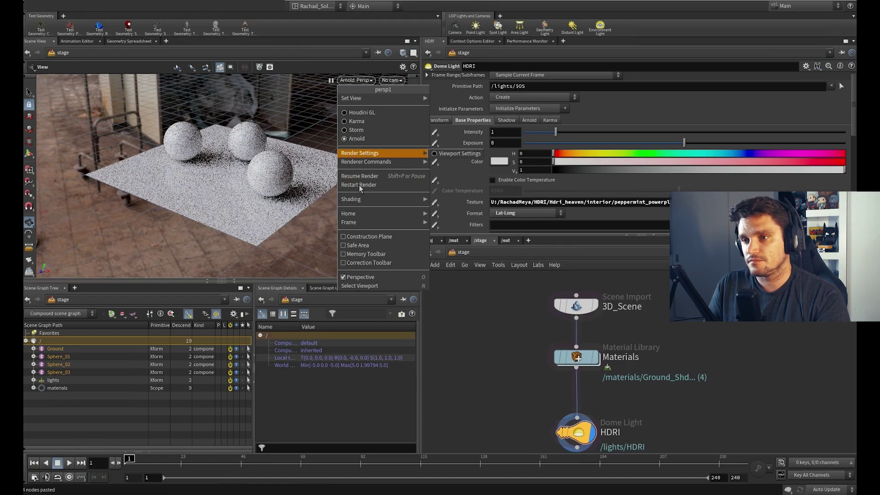
{"action": "left_click", "coordinate": [359, 185]}
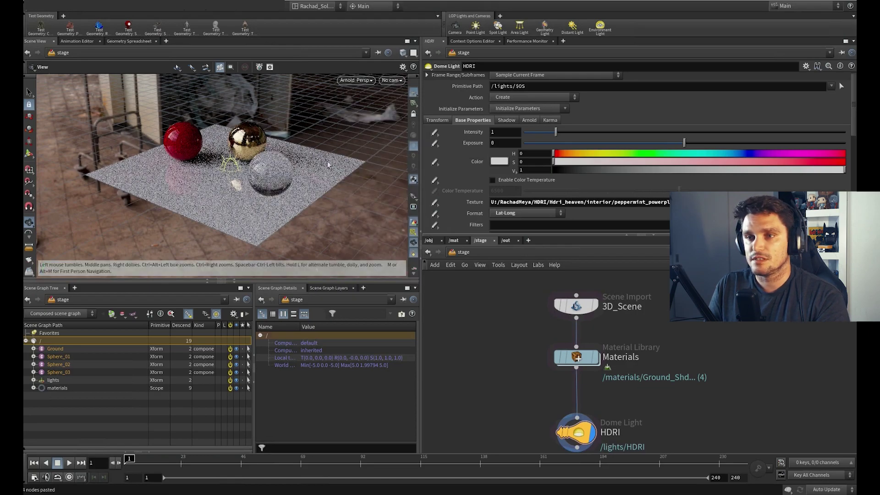
{"action": "left_click_drag", "start_coordinate": [305, 214], "coordinate": [262, 168]}
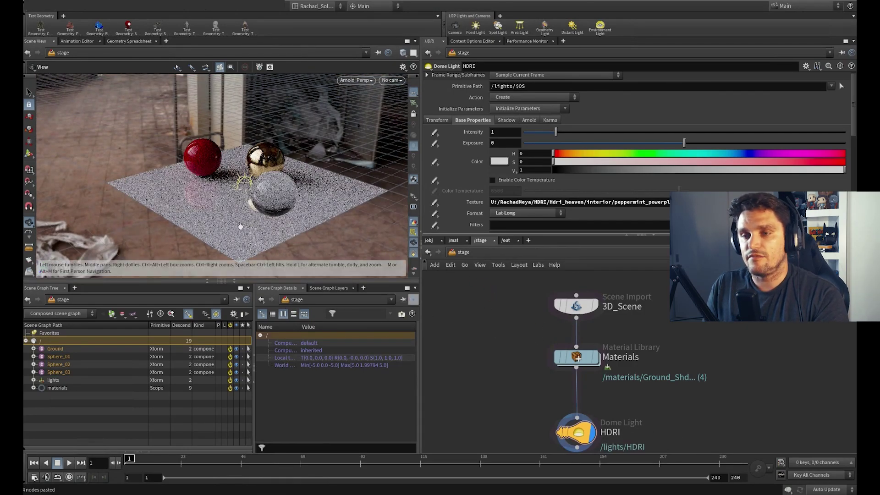
{"action": "left_click_drag", "start_coordinate": [243, 233], "coordinate": [299, 225]}
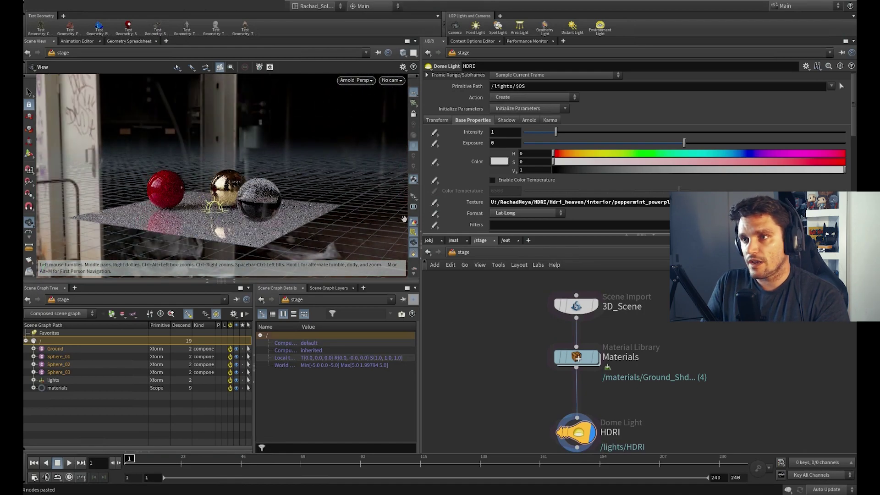
- Maximize the scene viewport and inspect the rendered spheres and ground up close
{"action": "left_click", "coordinate": [413, 53]}
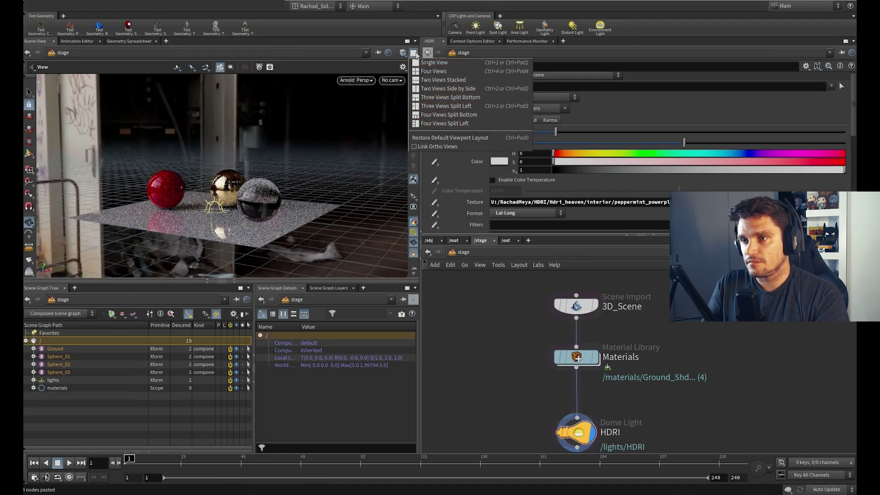
{"action": "left_click", "coordinate": [416, 55]}
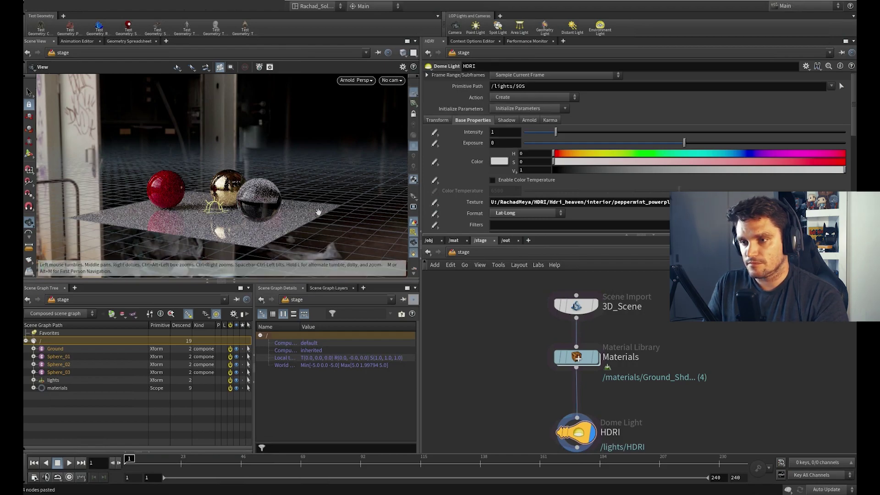
{"action": "key", "text": "ctrl+b"}
{"action": "left_click_drag", "start_coordinate": [422, 298], "coordinate": [496, 326]}
{"action": "middle_click_drag", "start_coordinate": [495, 326], "coordinate": [445, 287]}
{"action": "left_click_drag", "start_coordinate": [445, 287], "coordinate": [434, 309]}
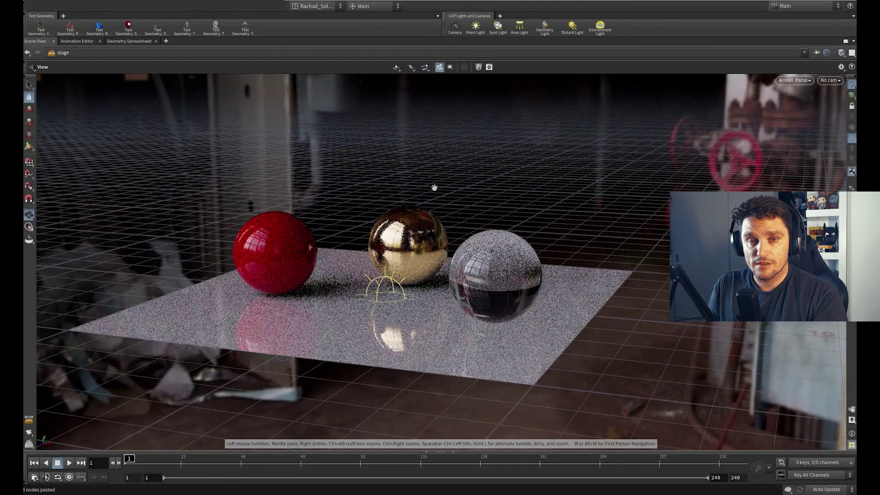
- Turn off displaying environment lights as backgrounds and set the viewport color scheme to Grey
{"action": "key", "text": "d"}
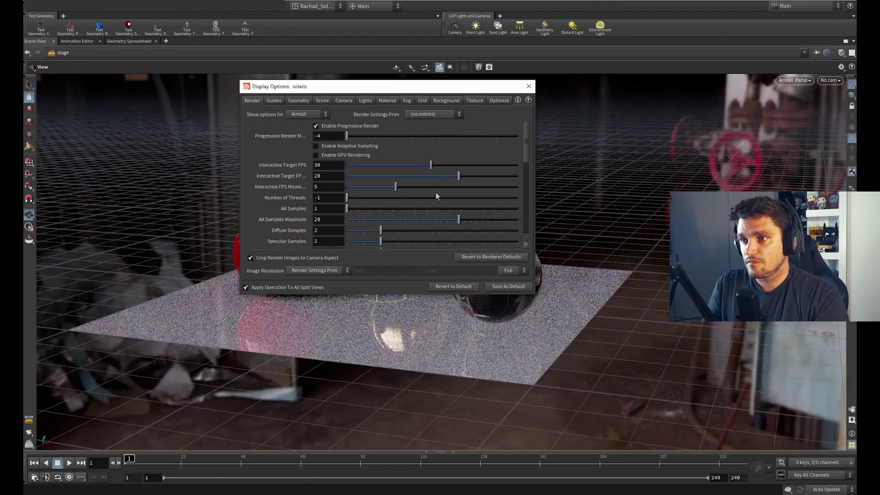
{"action": "left_click", "coordinate": [446, 101]}
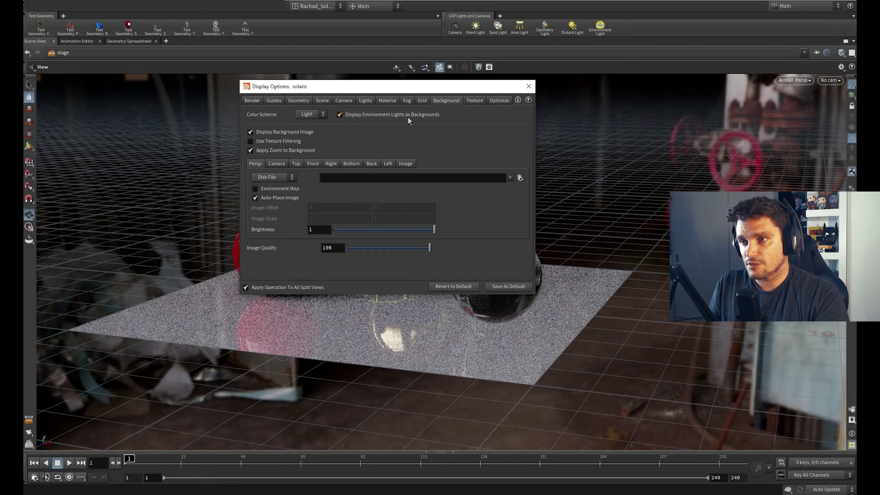
{"action": "left_click", "coordinate": [340, 115]}
{"action": "left_click", "coordinate": [314, 114]}
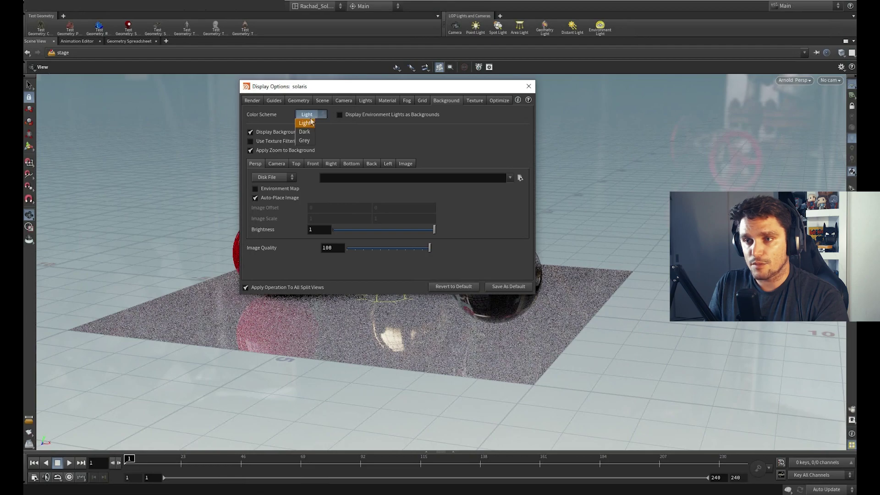
{"action": "left_click", "coordinate": [306, 135]}
{"action": "left_click", "coordinate": [317, 116]}
{"action": "left_click", "coordinate": [309, 142]}
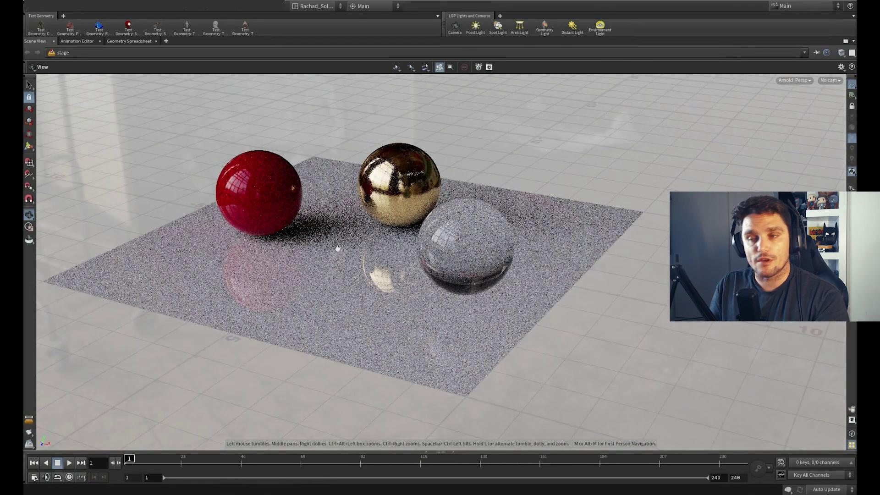
{"action": "left_click_drag", "start_coordinate": [317, 297], "coordinate": [421, 228]}
- Pause the render, restore the pane layout and set the HDRI dome light's Arnold camera contribution to 0
{"action": "left_click", "coordinate": [793, 80]}
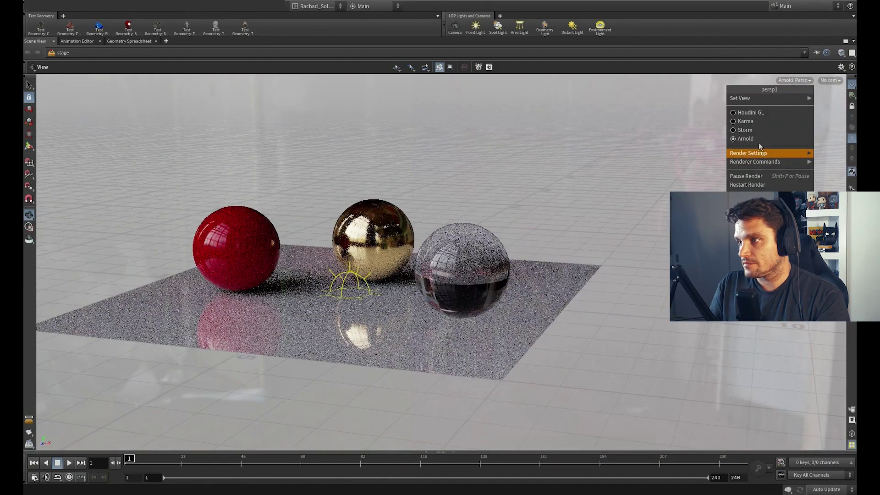
{"action": "left_click", "coordinate": [744, 176]}
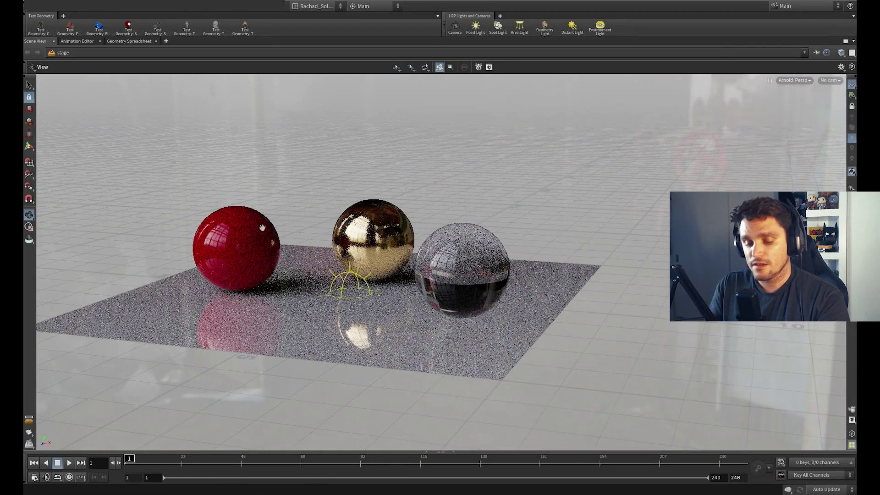
{"action": "key", "text": "ctrl+b"}
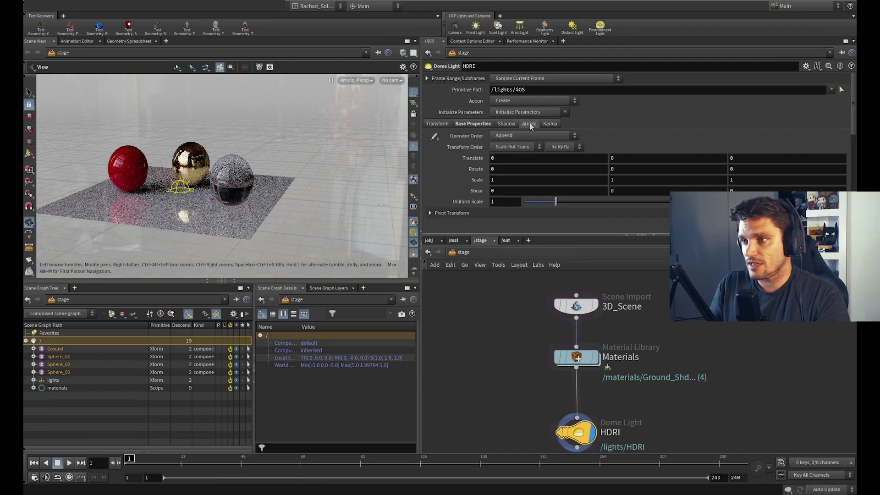
{"action": "left_click", "coordinate": [468, 124]}
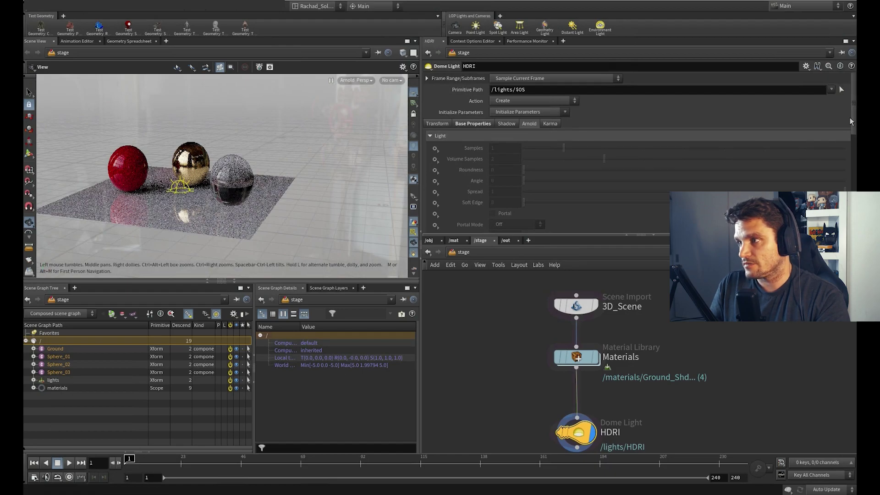
{"action": "left_click_drag", "start_coordinate": [852, 133], "coordinate": [853, 214]}
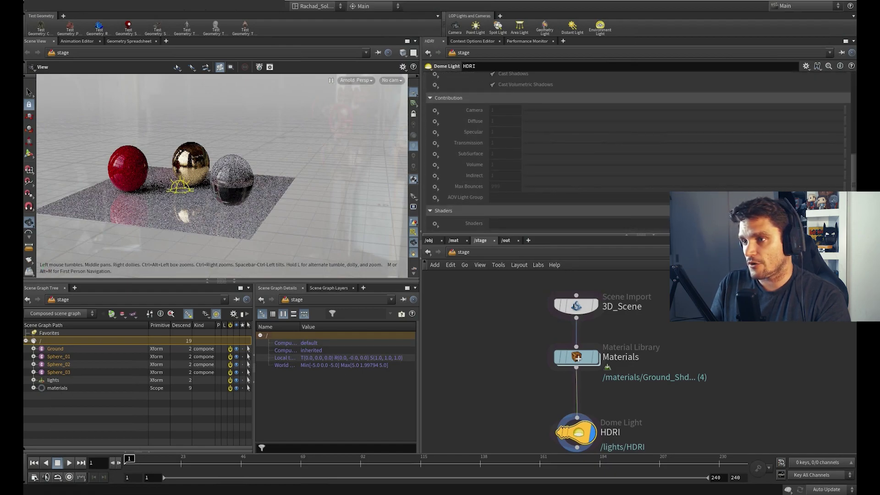
{"action": "left_click", "coordinate": [435, 111]}
{"action": "left_click", "coordinate": [447, 119]}
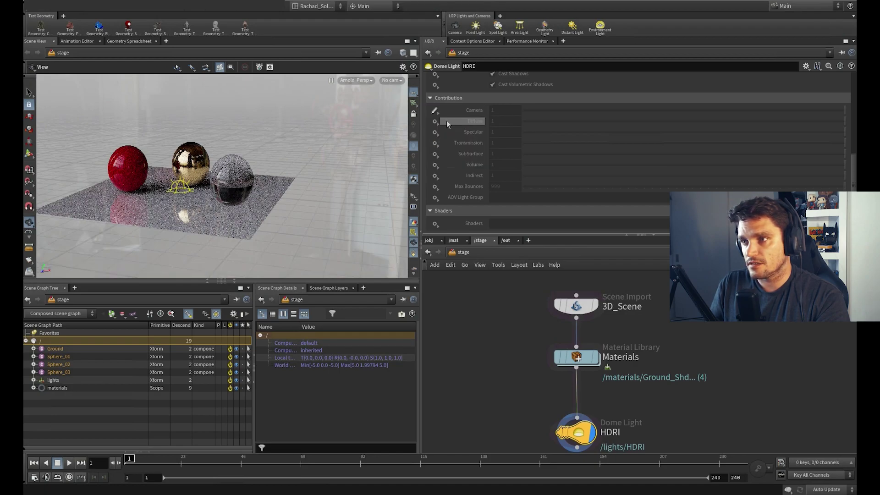
{"action": "left_click_drag", "start_coordinate": [674, 110], "coordinate": [442, 122]}
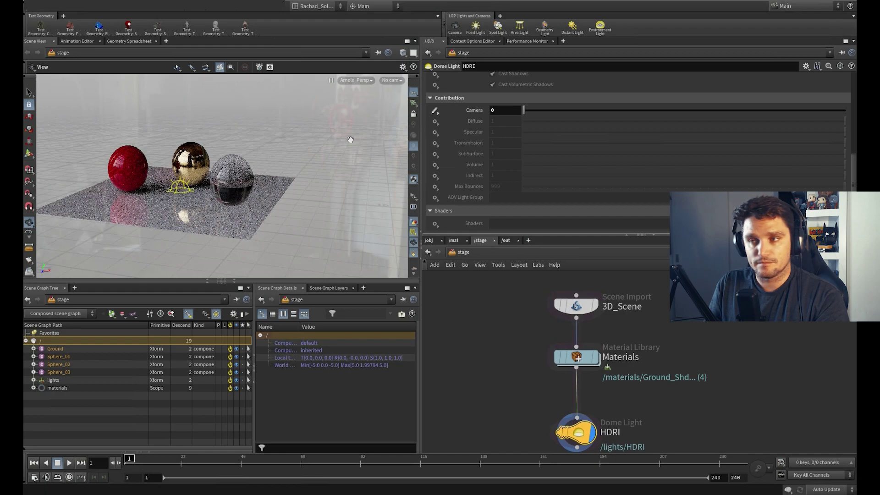
- Restart the Arnold viewport render and view the spheres from a lower angle
{"action": "left_click", "coordinate": [371, 80]}
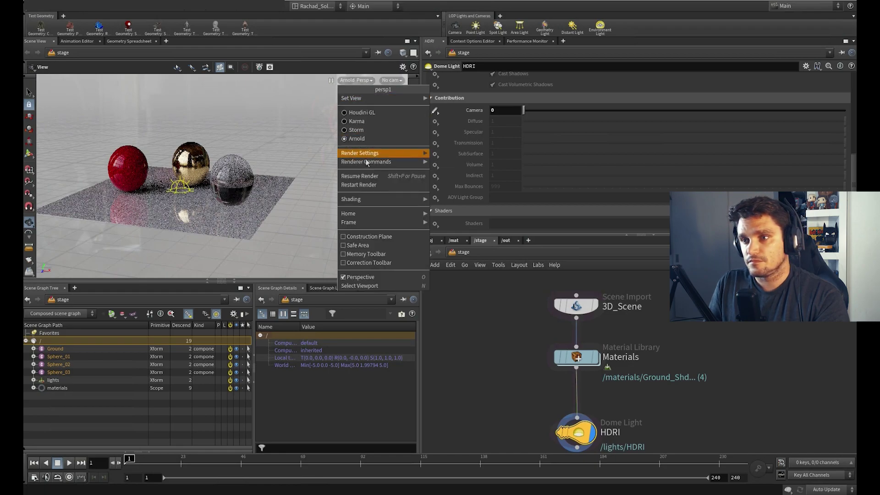
{"action": "left_click", "coordinate": [358, 184]}
{"action": "left_click_drag", "start_coordinate": [320, 263], "coordinate": [318, 251]}
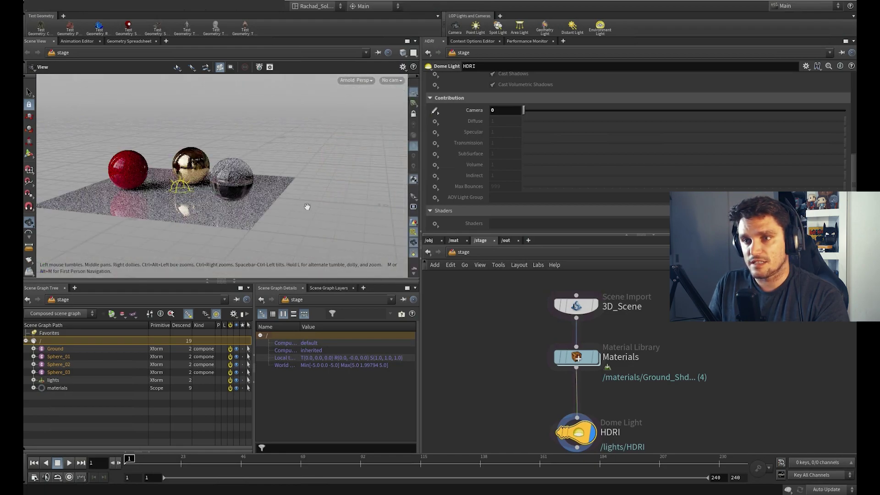
{"action": "left_click_drag", "start_coordinate": [325, 184], "coordinate": [234, 149]}
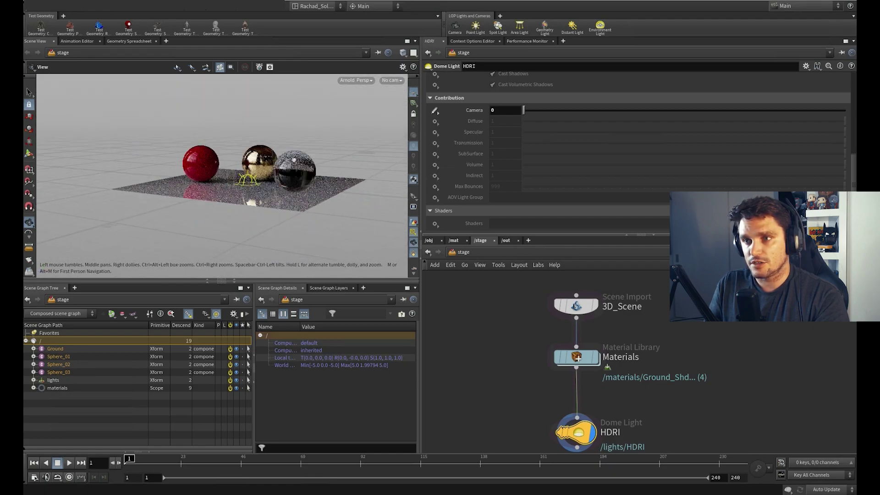
- Set the viewport background color scheme to Dark in the display options
{"action": "key", "text": "d"}
{"action": "left_click", "coordinate": [414, 119]}
{"action": "left_click", "coordinate": [278, 134]}
{"action": "left_click", "coordinate": [276, 152]}
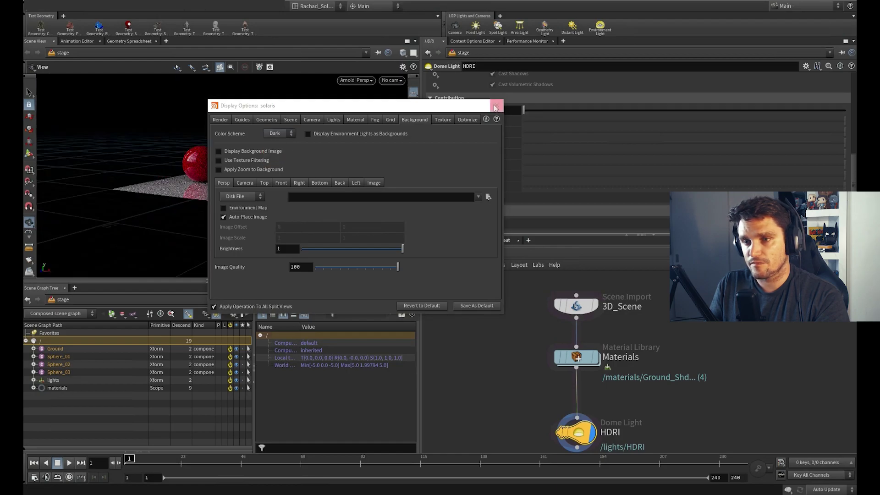
- Enable Ignore DOF and Ignore Atmosphere in the viewport's Arnold render display options
{"action": "left_click", "coordinate": [495, 106]}
{"action": "left_click_drag", "start_coordinate": [235, 189], "coordinate": [199, 239]}
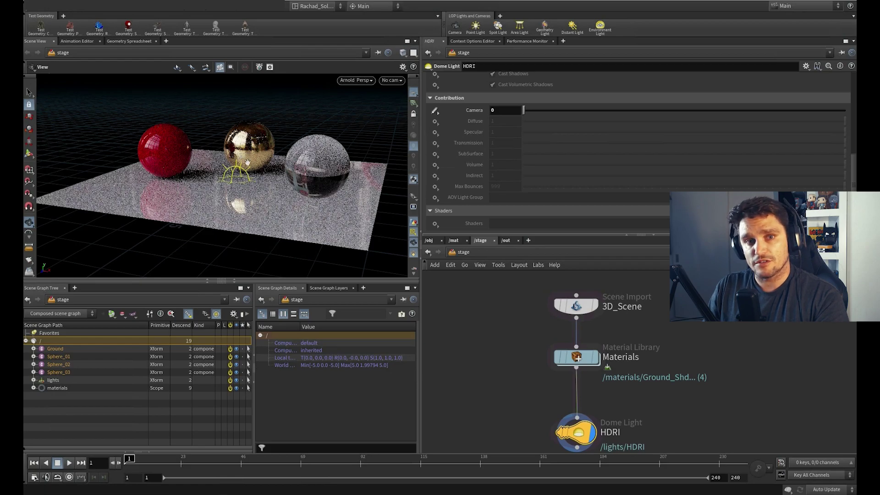
{"action": "key", "text": "d"}
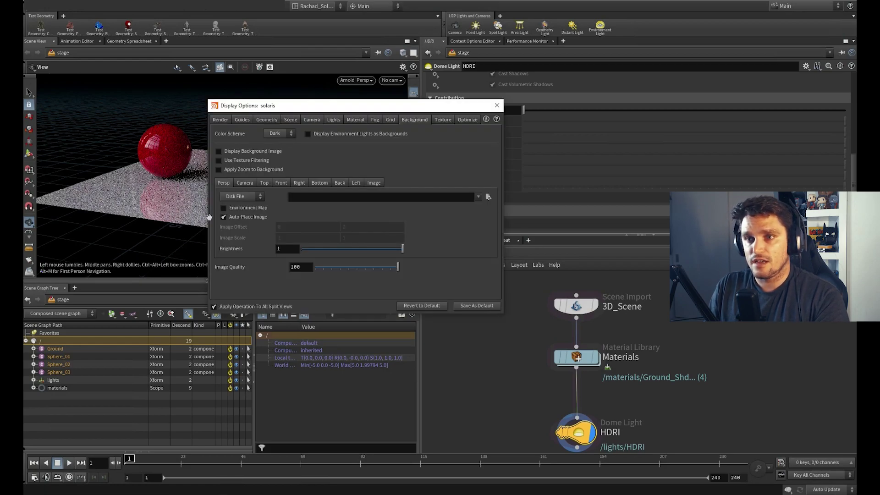
{"action": "left_click", "coordinate": [221, 121]}
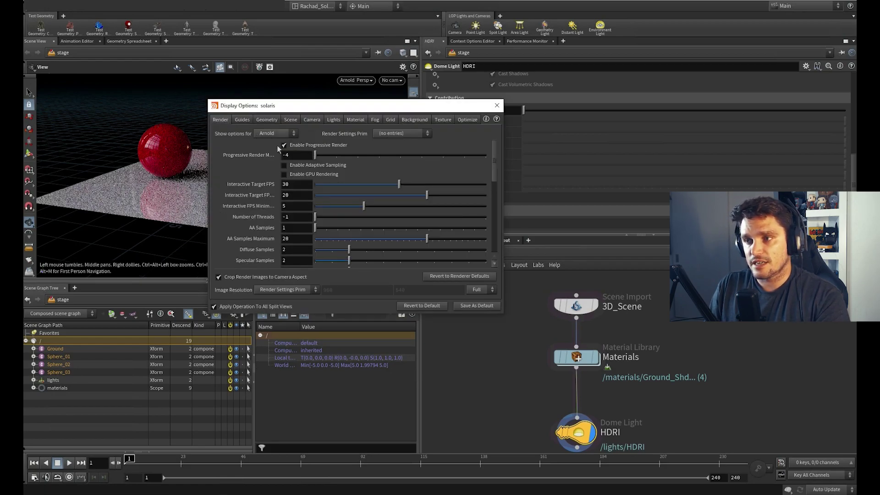
{"action": "left_click_drag", "start_coordinate": [495, 147], "coordinate": [497, 243]}
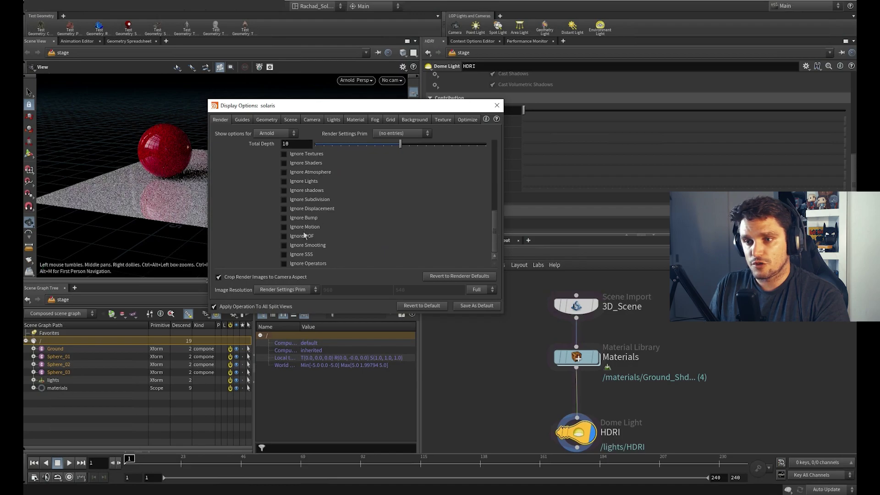
{"action": "left_click", "coordinate": [283, 236]}
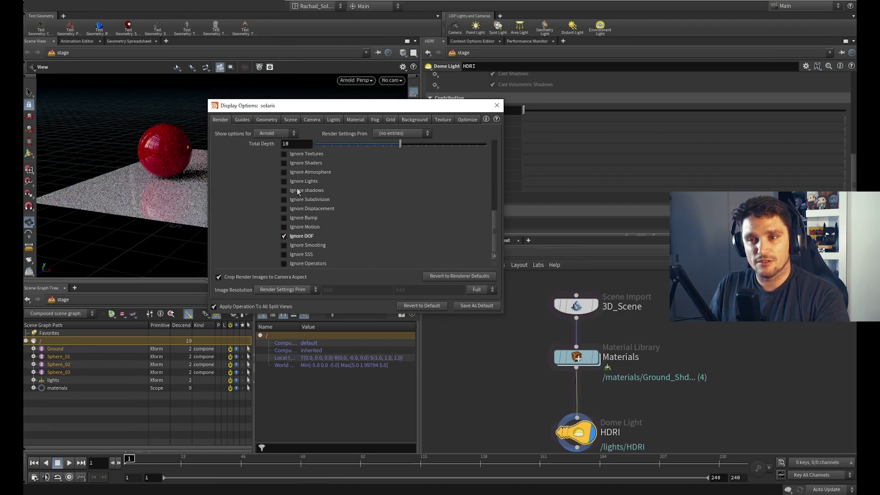
{"action": "left_click", "coordinate": [284, 172]}
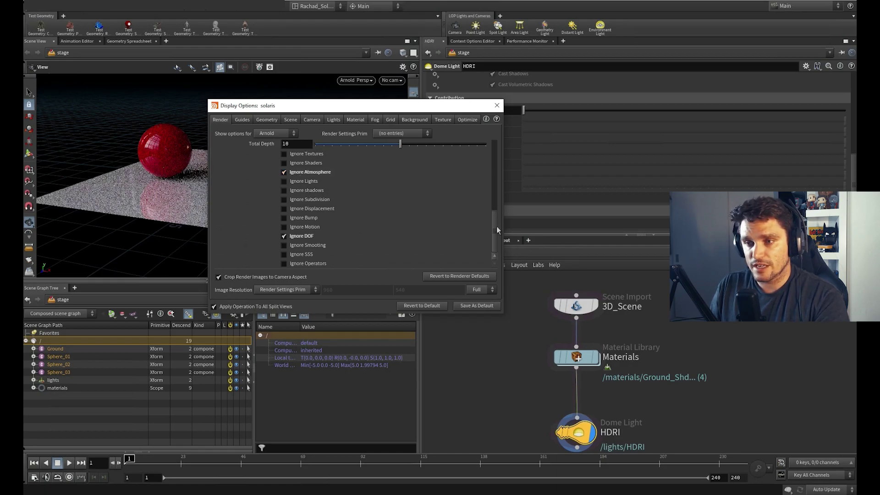
- Move the display options clear of the viewport and try Ignore Shaders and Ignore SSS, turning each back off
{"action": "mouse_move", "coordinate": [495, 230]}
{"action": "left_mouse_down"}
{"action": "mouse_move", "coordinate": [496, 205]}
{"action": "mouse_move", "coordinate": [485, 231]}
{"action": "left_mouse_up"}
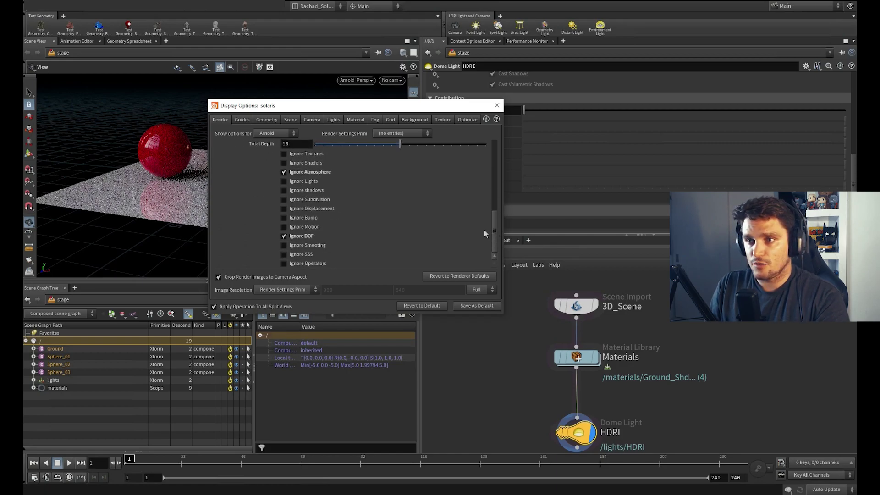
{"action": "mouse_move", "coordinate": [356, 106]}
{"action": "left_mouse_down"}
{"action": "mouse_move", "coordinate": [606, 80]}
{"action": "mouse_move", "coordinate": [596, 80]}
{"action": "left_mouse_up"}
{"action": "left_click", "coordinate": [524, 137]}
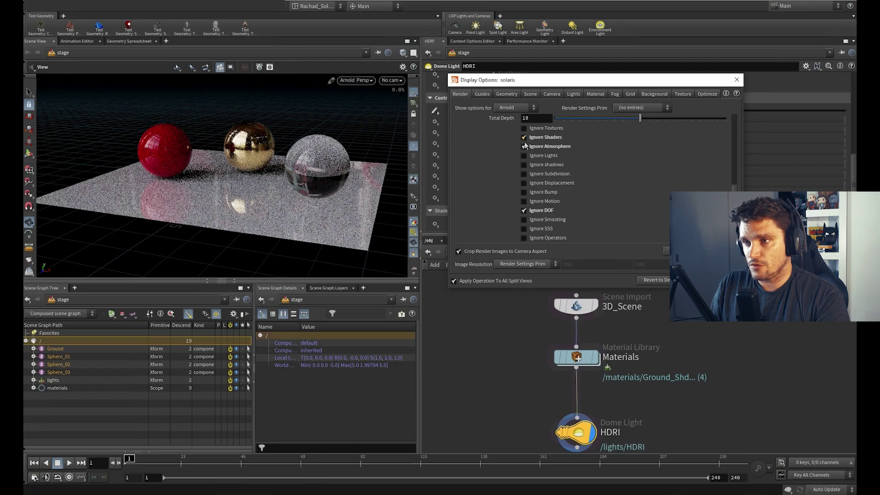
{"action": "left_click", "coordinate": [527, 138]}
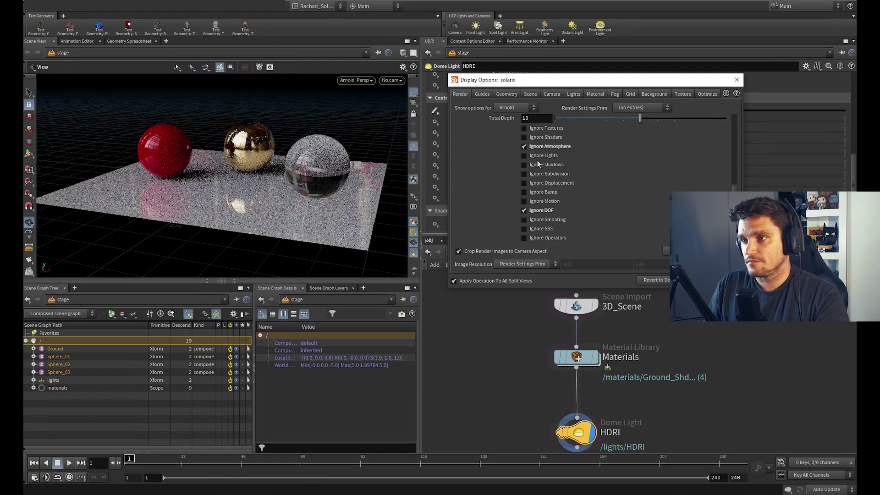
{"action": "mouse_move", "coordinate": [735, 202]}
{"action": "left_mouse_down"}
{"action": "mouse_move", "coordinate": [735, 142]}
{"action": "mouse_move", "coordinate": [735, 206]}
{"action": "left_mouse_up"}
{"action": "left_click", "coordinate": [534, 228]}
{"action": "left_click", "coordinate": [535, 228]}
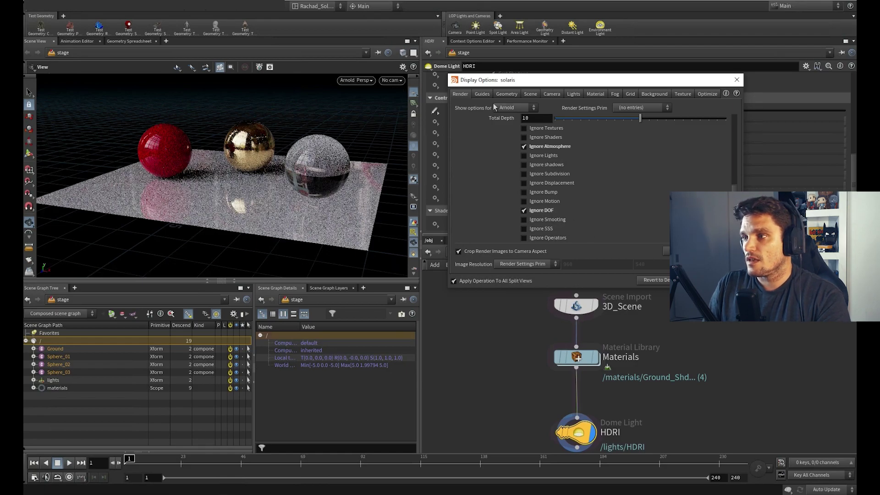
- Set the Arnold progressive render minimum to 6
{"action": "left_click_drag", "start_coordinate": [735, 192], "coordinate": [736, 107]}
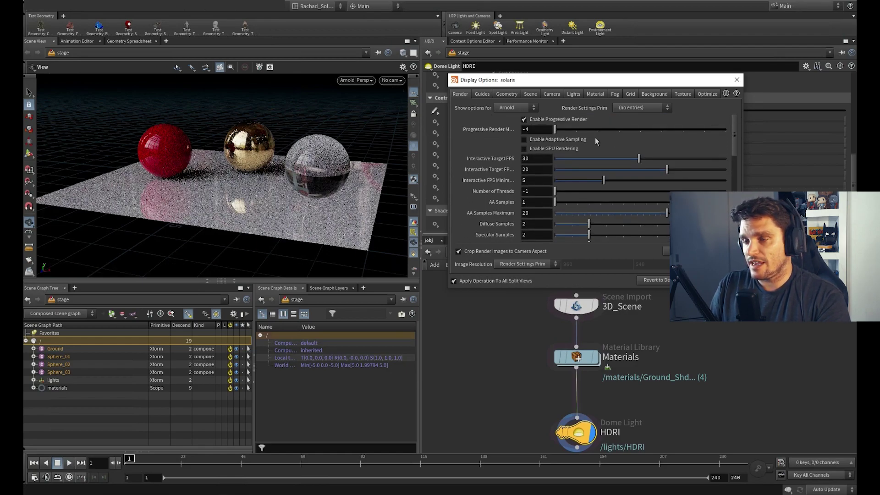
{"action": "left_click_drag", "start_coordinate": [538, 131], "coordinate": [465, 141]}
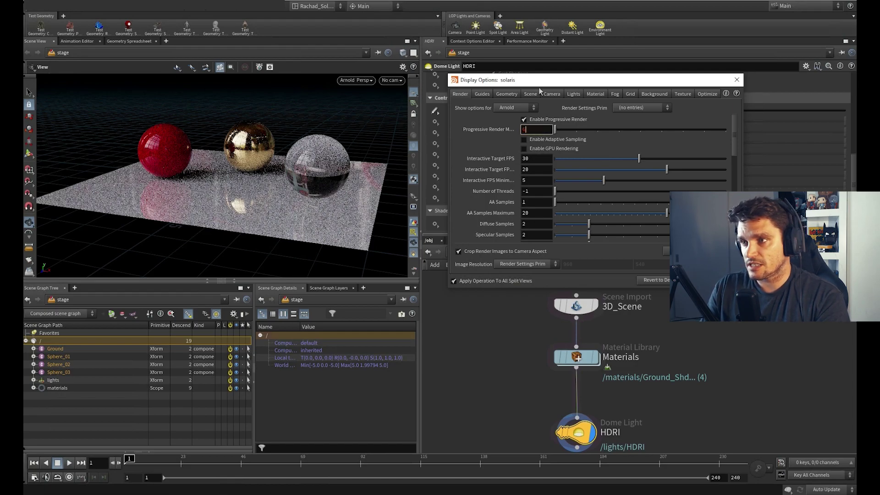
{"action": "type", "text": "6"}
{"action": "key", "text": "Return"}
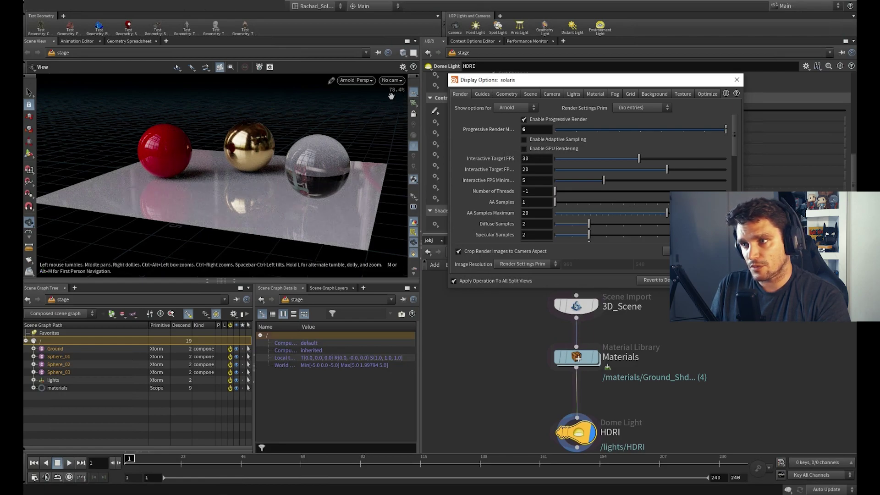
- Disable progressive rendering and check how the Arnold viewport responds while moving around the spheres
{"action": "left_click", "coordinate": [557, 121]}
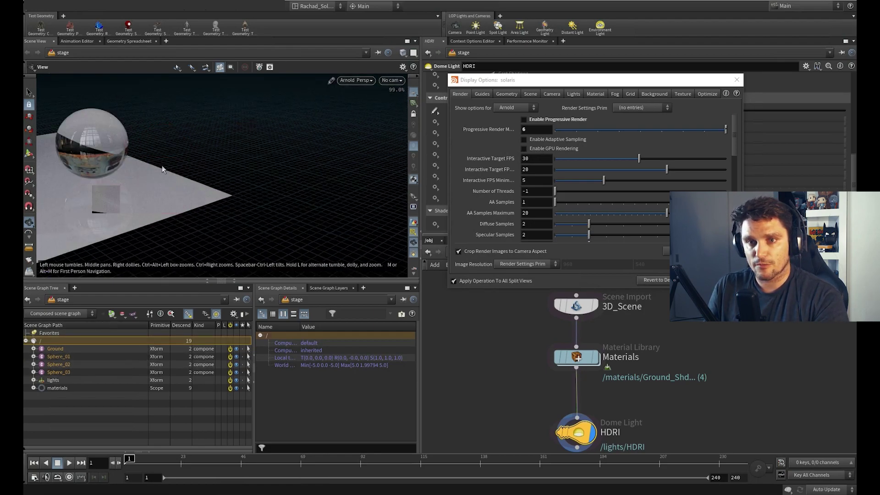
{"action": "middle_click_drag", "start_coordinate": [183, 195], "coordinate": [366, 166]}
{"action": "right_click_drag", "start_coordinate": [365, 167], "coordinate": [206, 191]}
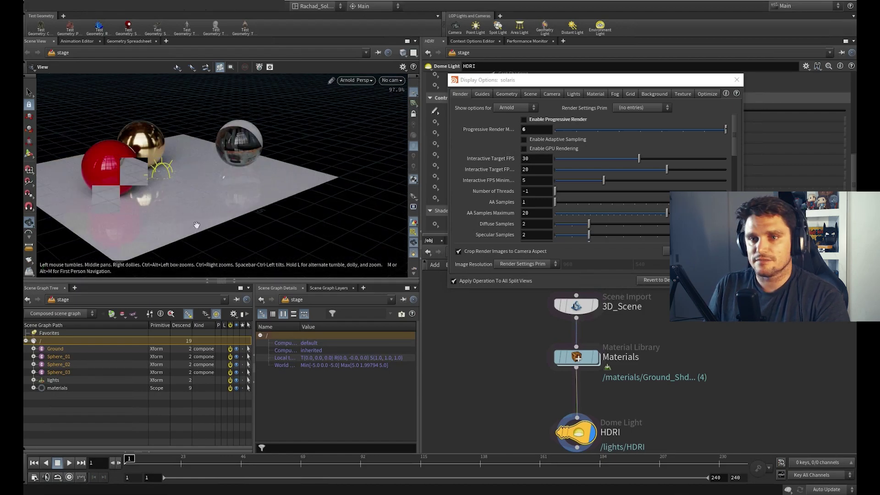
- Set the progressive render minimum to -3, enable progressive rendering again and close the display options
{"action": "left_click", "coordinate": [537, 130]}
{"action": "type", "text": "-3"}
{"action": "key", "text": "Return"}
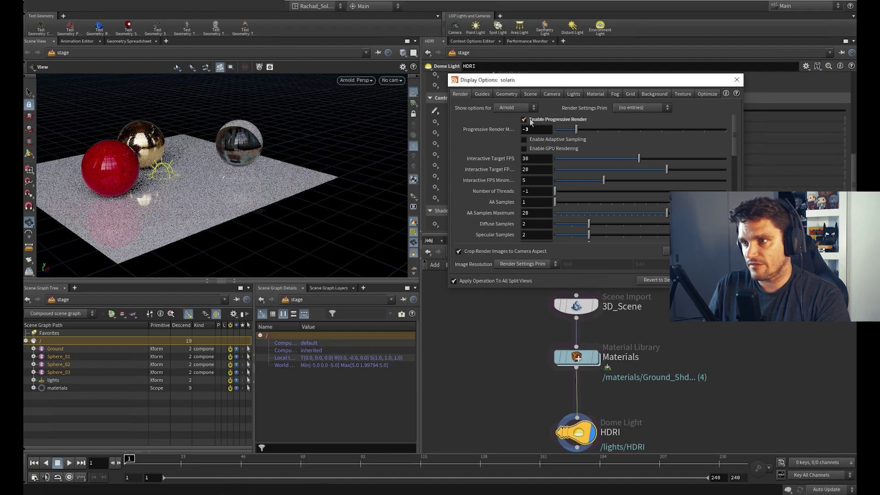
{"action": "left_click_drag", "start_coordinate": [257, 178], "coordinate": [272, 188]}
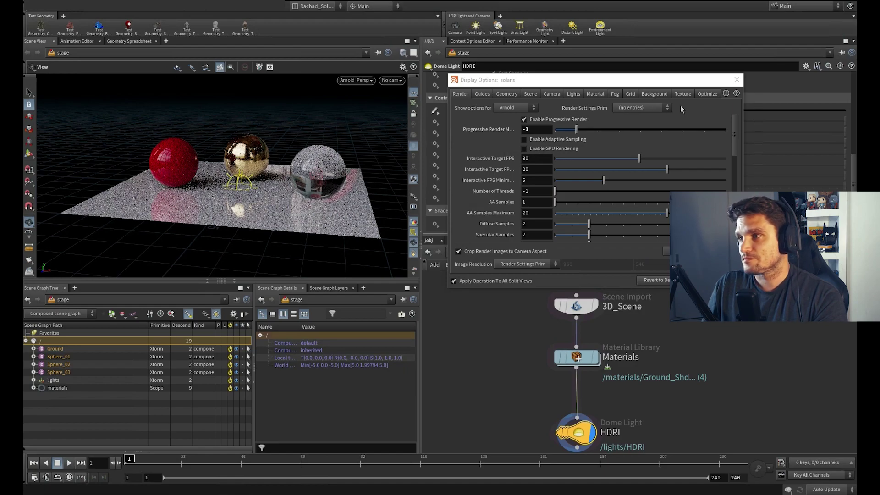
{"action": "left_click", "coordinate": [737, 81]}
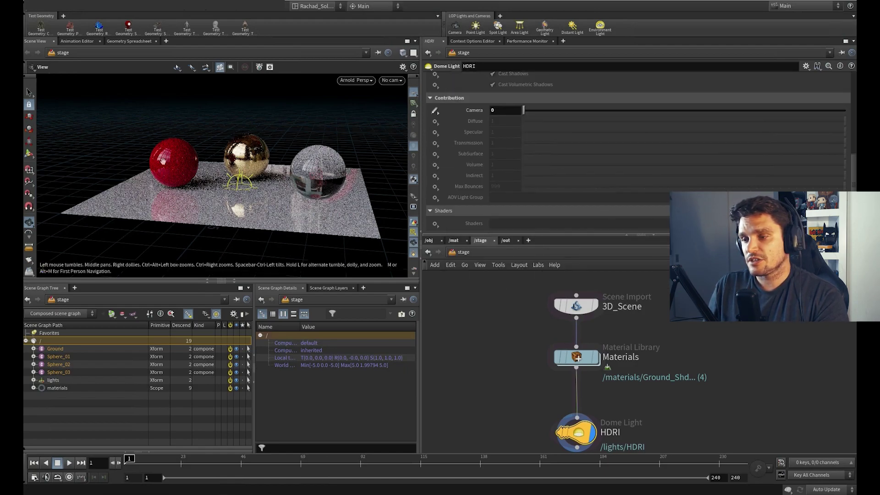
- Add a Light node and connect it below the HDRI dome light in the stage network
{"action": "middle_click_drag", "start_coordinate": [642, 409], "coordinate": [590, 365]}
{"action": "scroll", "coordinate": [643, 360], "scroll_direction": "down", "scroll_amount": 3}
{"action": "scroll", "coordinate": [593, 374], "scroll_direction": "up", "scroll_amount": 1}
{"action": "scroll", "coordinate": [594, 370], "scroll_direction": "up", "scroll_amount": 3}
{"action": "scroll", "coordinate": [592, 366], "scroll_direction": "down", "scroll_amount": 1}
{"action": "key", "text": "Tab"}
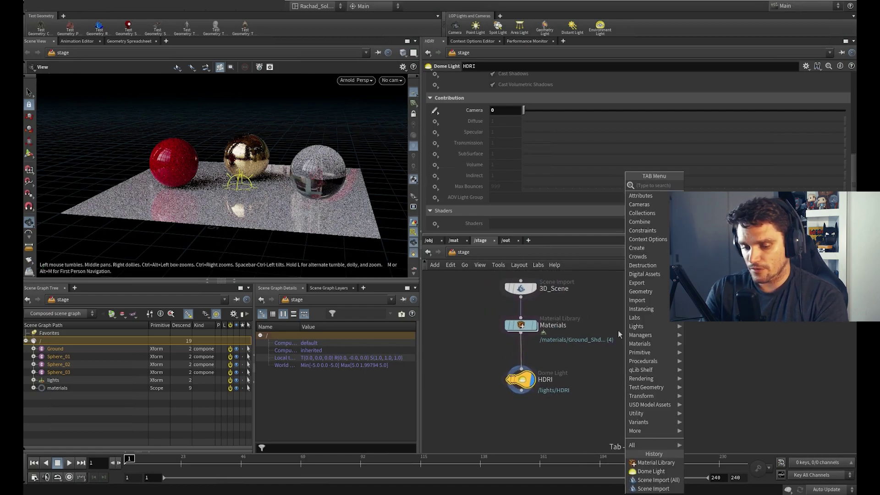
{"action": "type", "text": "ka"}
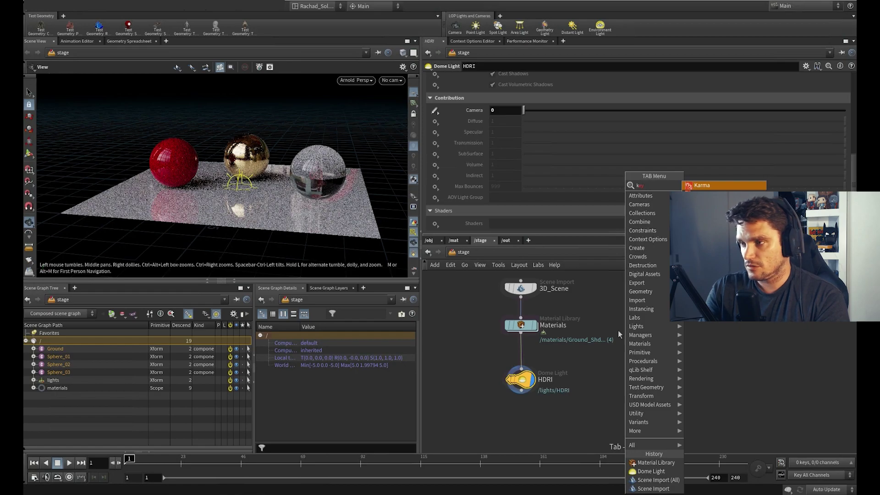
{"action": "key", "text": "BackSpace"}
{"action": "key", "text": "BackSpace"}
{"action": "type", "text": "li"}
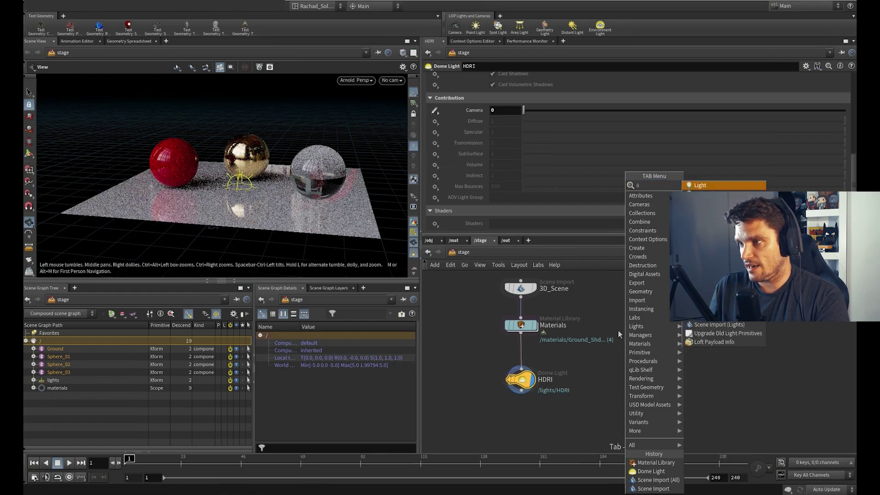
{"action": "key", "text": "Return"}
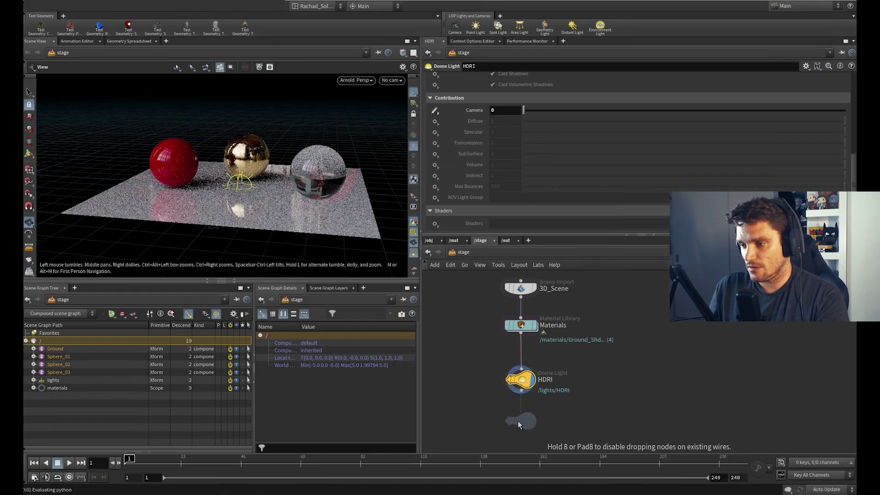
{"action": "left_click", "coordinate": [518, 420]}
{"action": "left_click_drag", "start_coordinate": [519, 413], "coordinate": [518, 412]}
{"action": "left_click_drag", "start_coordinate": [517, 421], "coordinate": [522, 423]}
- Rename the new light node KEY and set its type to Rectangle
{"action": "double_click", "coordinate": [546, 423]}
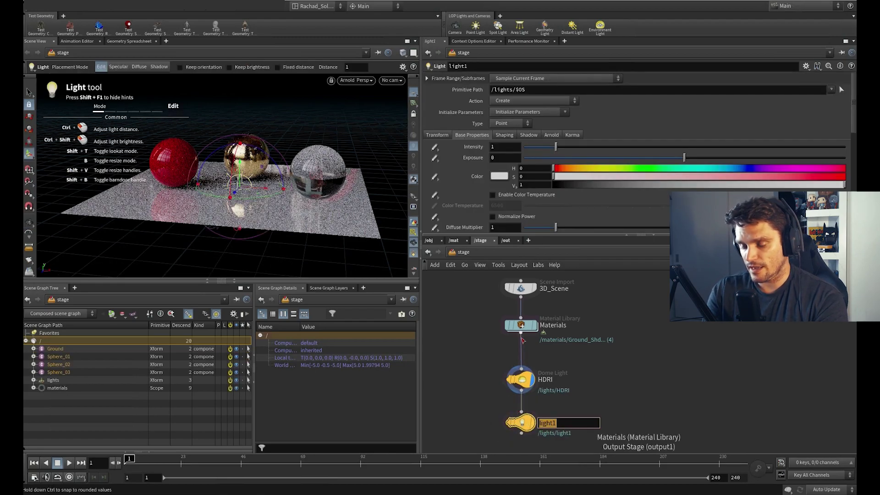
{"action": "type", "text": "KEY"}
{"action": "key", "text": "Return"}
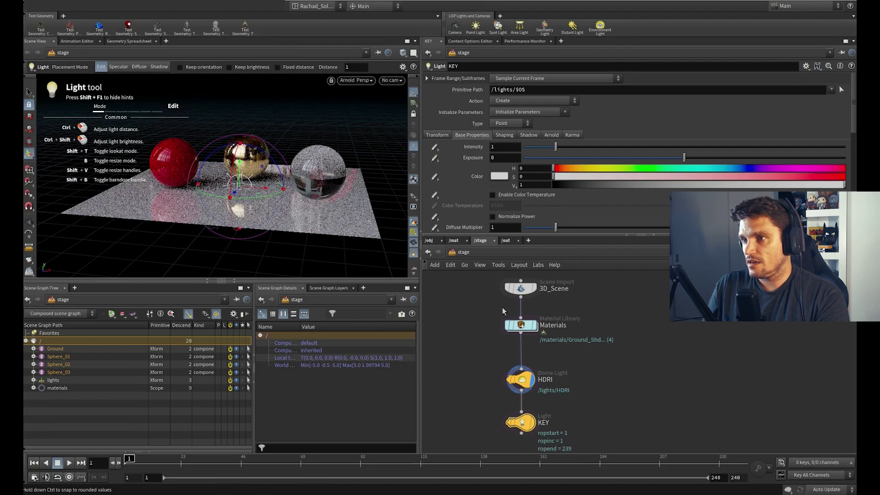
{"action": "left_click", "coordinate": [505, 125]}
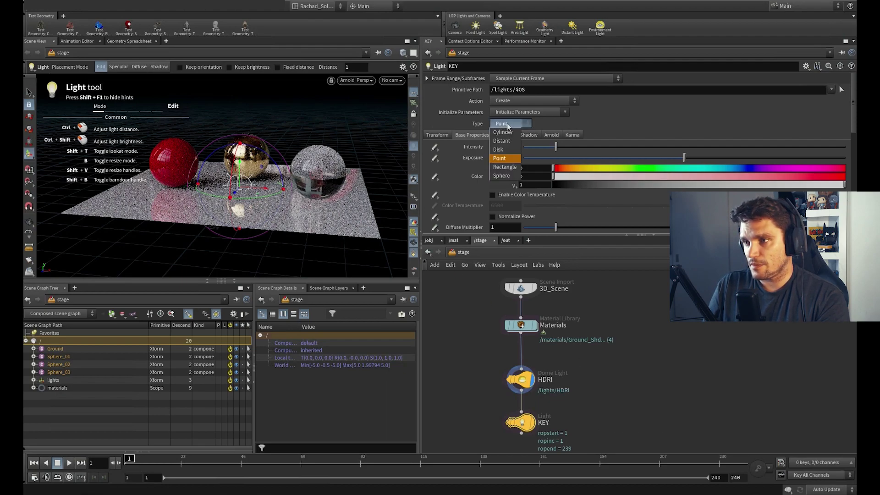
{"action": "left_click", "coordinate": [505, 167]}
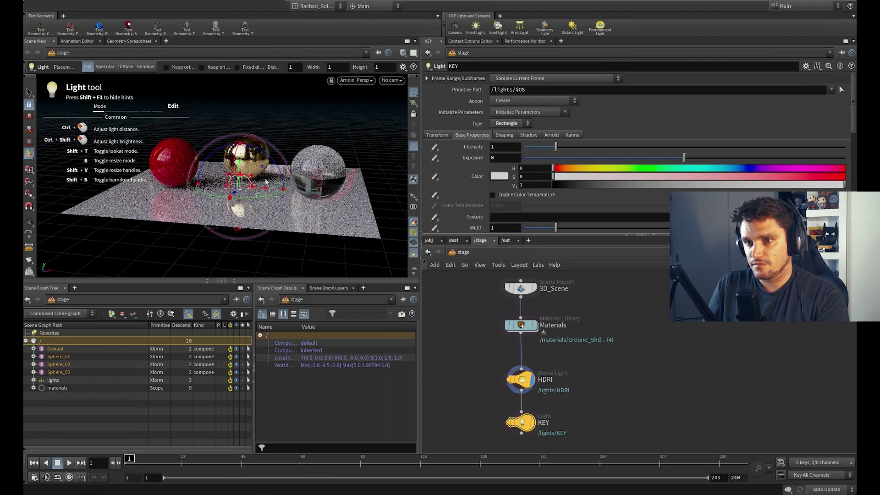
- Place the KEY light near the ground plane's edge and enlarge it to about 3.32 wide by 2.88 high
{"action": "left_click_drag", "start_coordinate": [240, 175], "coordinate": [312, 182]}
{"action": "left_click_drag", "start_coordinate": [297, 218], "coordinate": [236, 227], "text": "alt"}
{"action": "left_click_drag", "start_coordinate": [303, 178], "coordinate": [205, 118]}
{"action": "right_click_drag", "start_coordinate": [124, 191], "coordinate": [208, 204], "text": "alt"}
{"action": "left_click_drag", "start_coordinate": [209, 205], "coordinate": [204, 235], "text": "alt"}
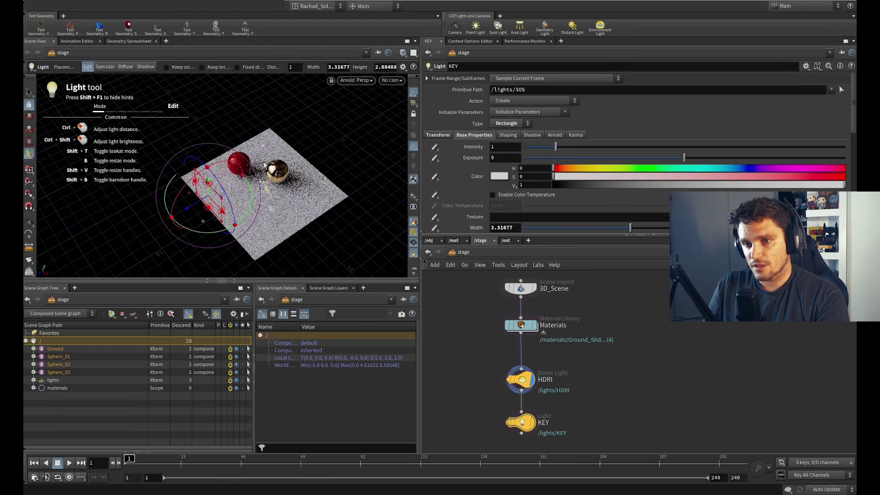
- Move the KEY light well away from the ground plane and rotate it toward the spheres
{"action": "left_click_drag", "start_coordinate": [203, 222], "coordinate": [122, 173]}
{"action": "left_click_drag", "start_coordinate": [138, 129], "coordinate": [156, 149]}
{"action": "left_click_drag", "start_coordinate": [210, 173], "coordinate": [220, 143], "text": "alt"}
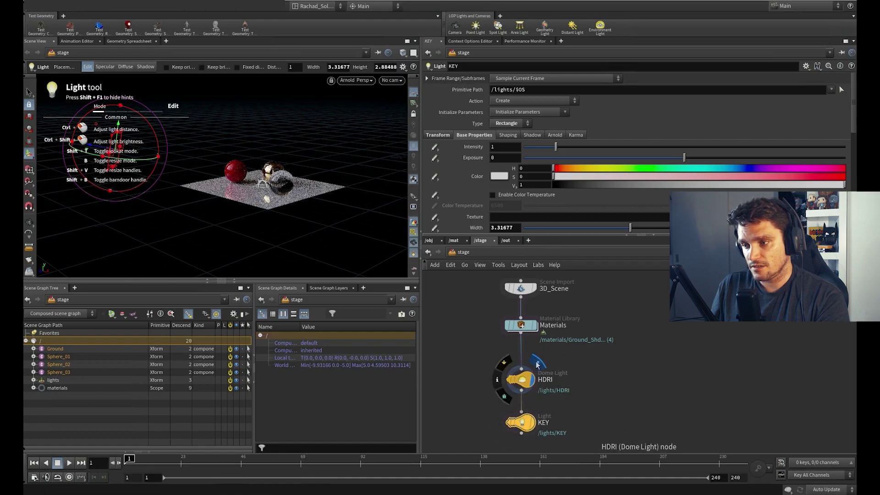
- Display the KEY light's result with its exposure set to 5, and restart the viewport render
{"action": "left_click", "coordinate": [538, 406]}
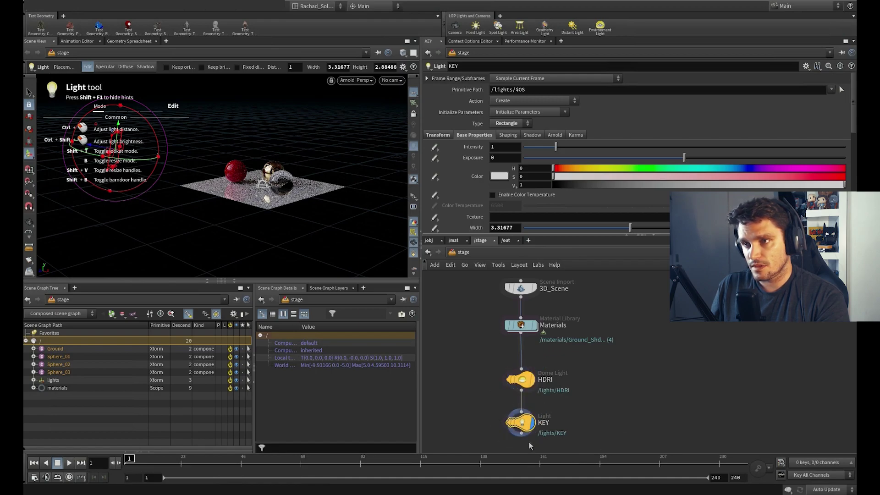
{"action": "double_click", "coordinate": [503, 158]}
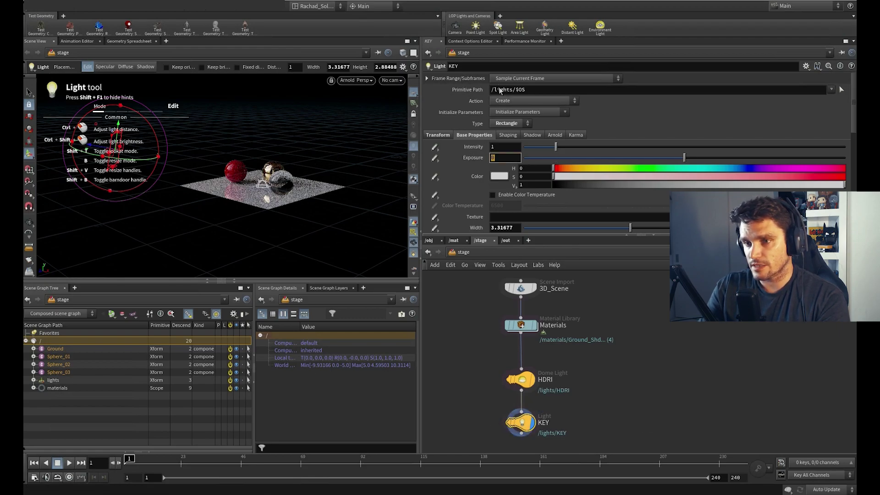
{"action": "key", "text": "Return"}
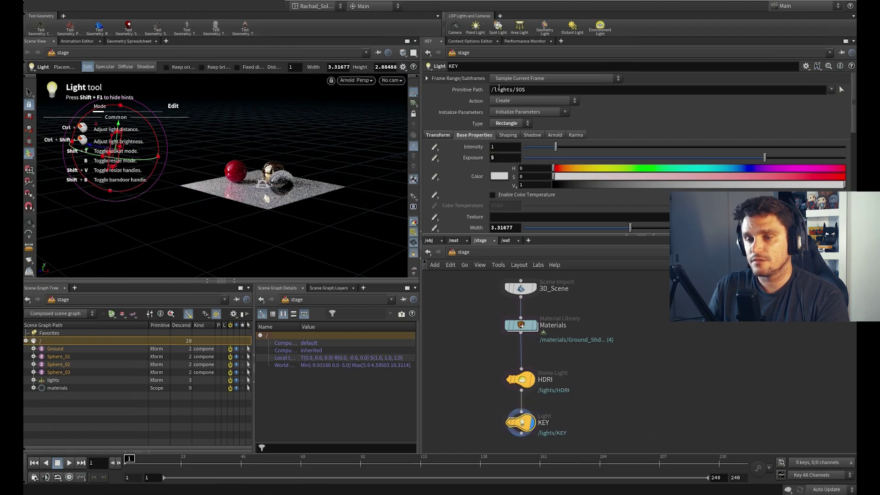
{"action": "left_click", "coordinate": [362, 80]}
{"action": "left_click", "coordinate": [362, 186]}
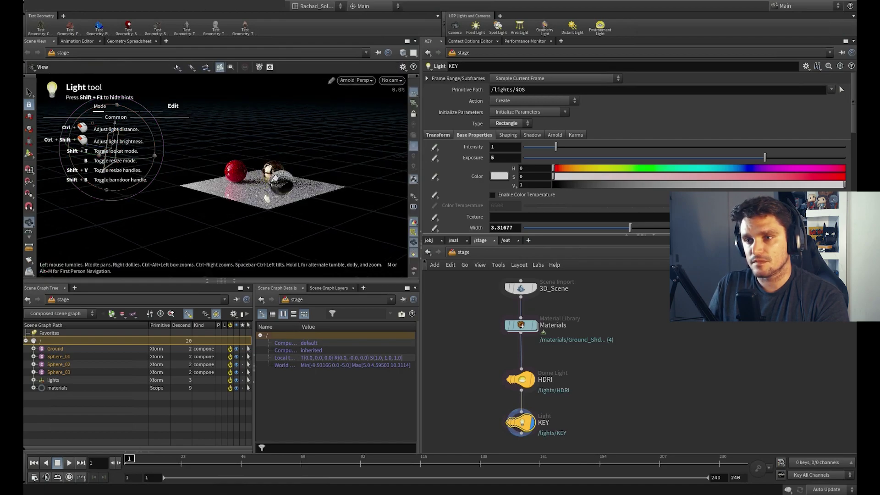
{"action": "right_click_drag", "start_coordinate": [253, 182], "coordinate": [323, 171], "text": "alt"}
{"action": "left_click_drag", "start_coordinate": [295, 191], "coordinate": [313, 159], "text": "alt"}
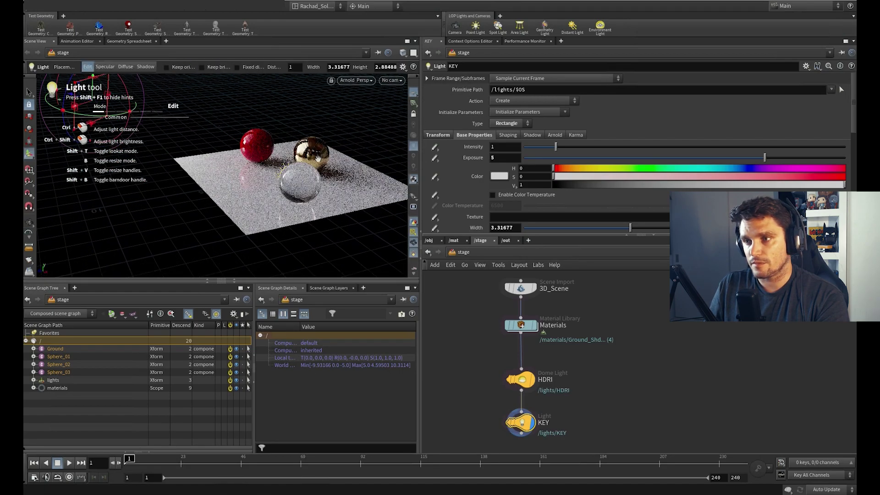
- Try an exposure of 15 on the KEY light, and return it to 5
{"action": "left_click", "coordinate": [494, 158]}
{"action": "type", "text": "15"}
{"action": "key", "text": "Return"}
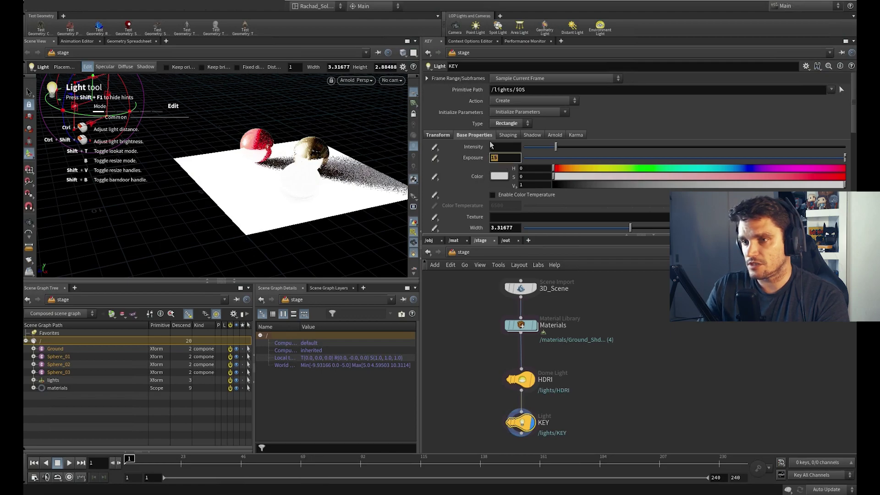
{"action": "key", "text": "Return"}
- Move the KEY light closer to the three spheres in the viewport
{"action": "middle_click_drag", "start_coordinate": [220, 152], "coordinate": [248, 172], "text": "alt"}
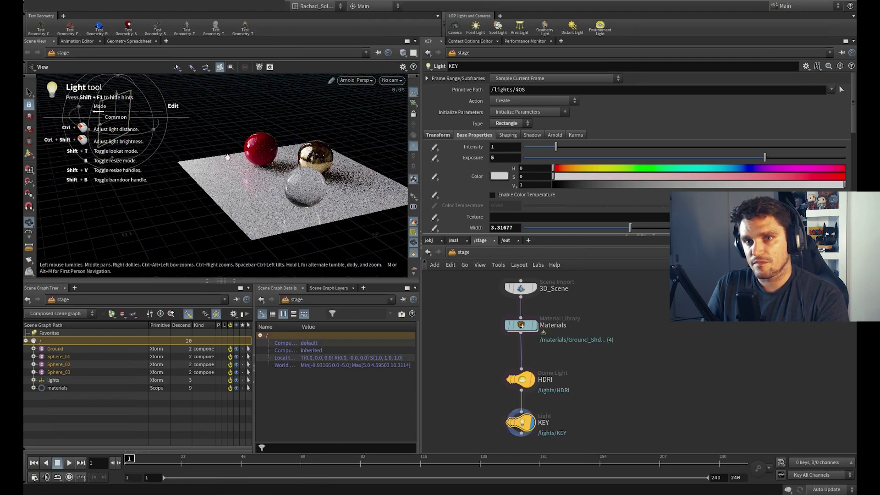
{"action": "key", "text": "ctrl+z"}
{"action": "left_click_drag", "start_coordinate": [115, 122], "coordinate": [226, 107]}
{"action": "left_click_drag", "start_coordinate": [251, 150], "coordinate": [295, 151], "text": "alt"}
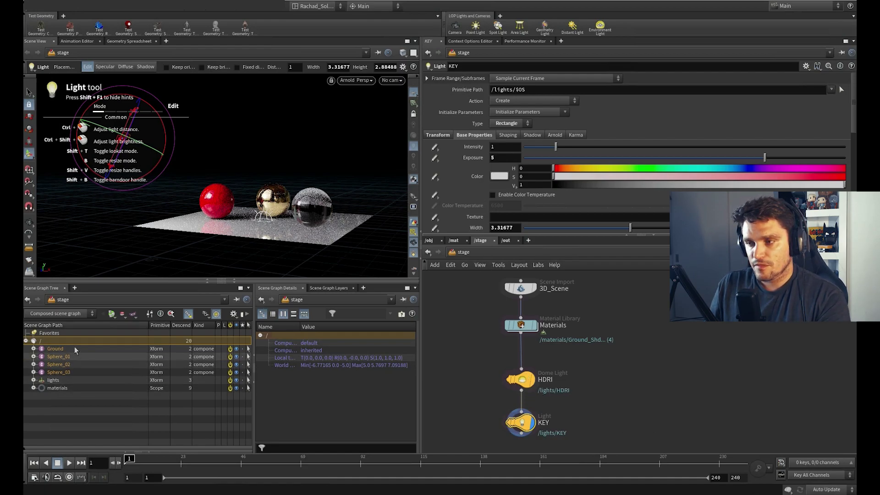
- Examine the node chain and the Ground and Sphere_02 hierarchies in the scene graph
{"action": "middle_click_drag", "start_coordinate": [592, 331], "coordinate": [608, 333]}
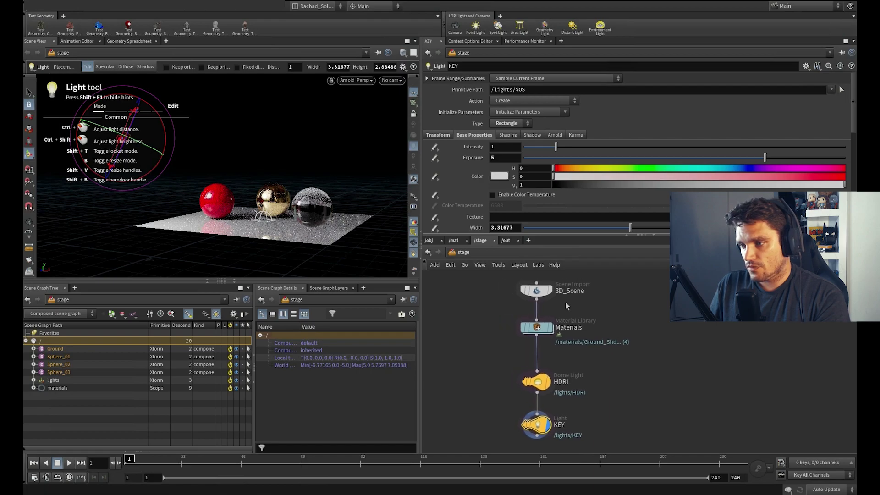
{"action": "left_click_drag", "start_coordinate": [579, 345], "coordinate": [482, 329]}
{"action": "middle_click_drag", "start_coordinate": [654, 364], "coordinate": [666, 390]}
{"action": "scroll", "coordinate": [651, 367], "scroll_direction": "down", "scroll_amount": 3}
{"action": "middle_click_drag", "start_coordinate": [628, 360], "coordinate": [630, 344]}
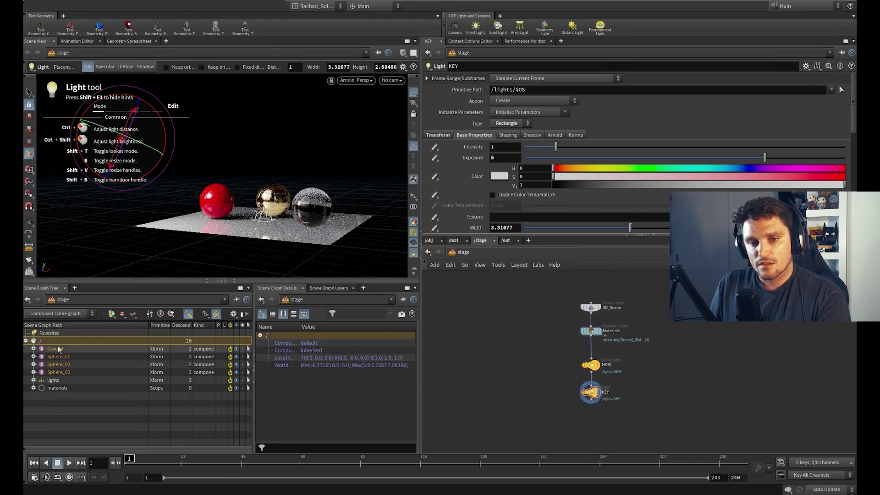
{"action": "left_click", "coordinate": [34, 349]}
{"action": "left_click", "coordinate": [34, 365]}
{"action": "left_click", "coordinate": [34, 365]}
{"action": "left_click", "coordinate": [33, 350]}
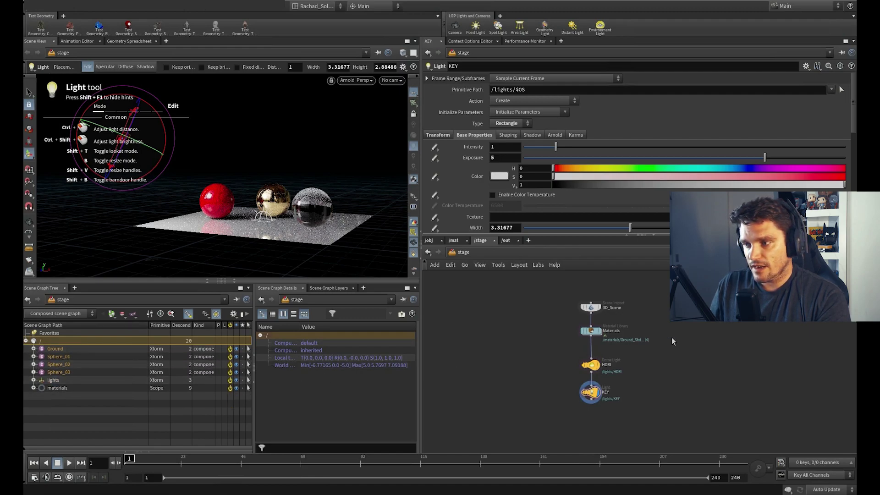
- Examine what the 3D_Scene, Materials, HDRI and KEY nodes each contribute to the scene graph, including the materials and lights groups
{"action": "left_click", "coordinate": [602, 309]}
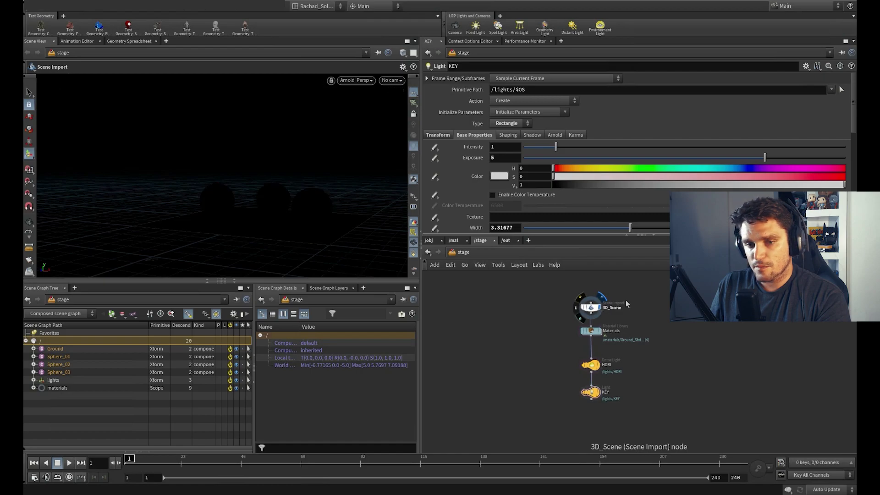
{"action": "left_click", "coordinate": [591, 308]}
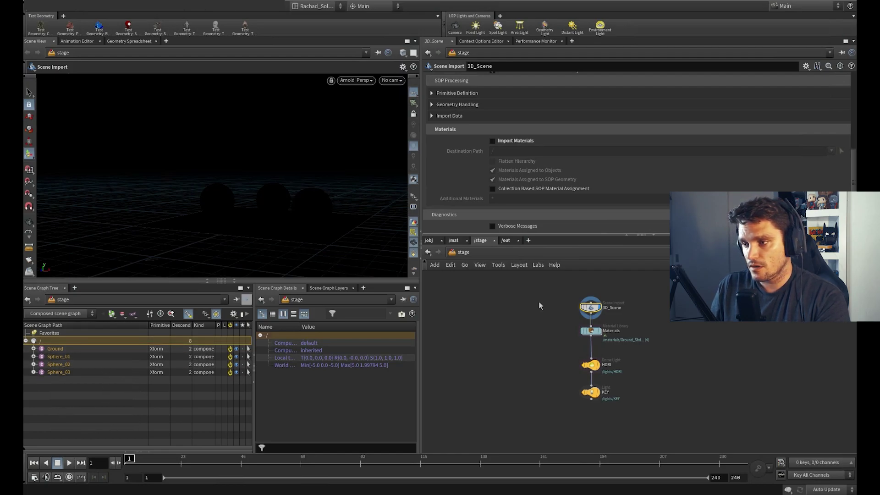
{"action": "left_click", "coordinate": [591, 331]}
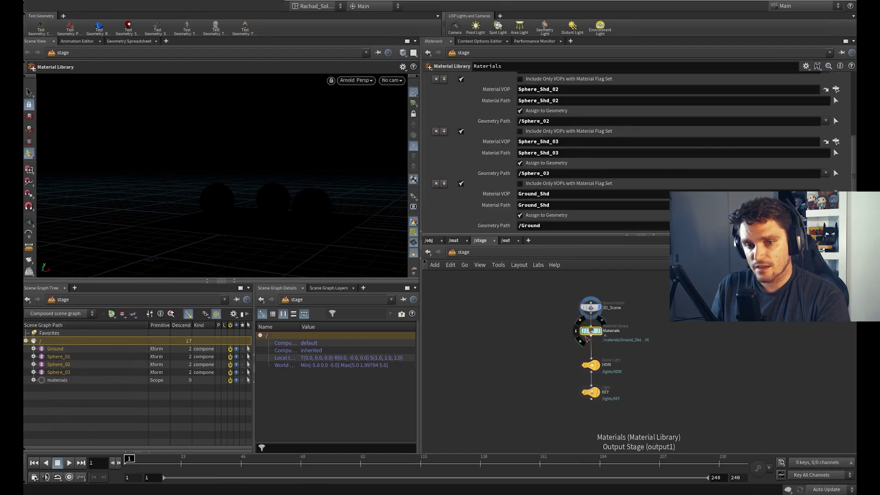
{"action": "left_click", "coordinate": [33, 380]}
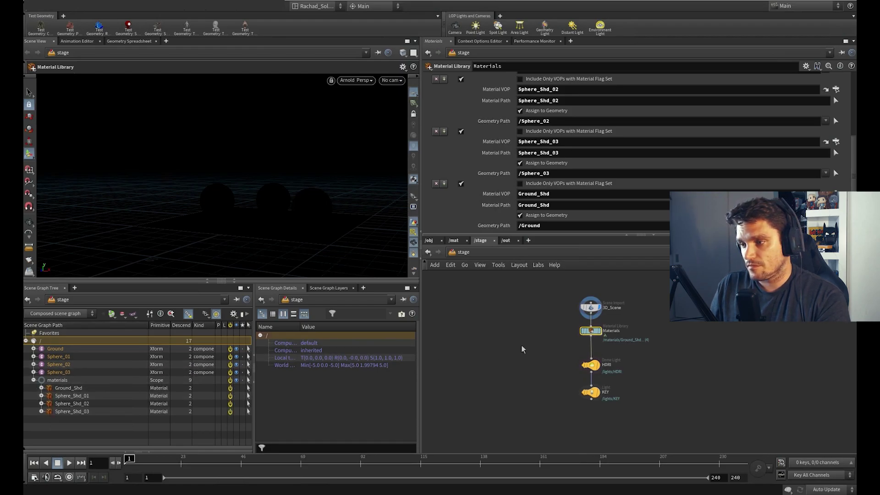
{"action": "left_click", "coordinate": [590, 366]}
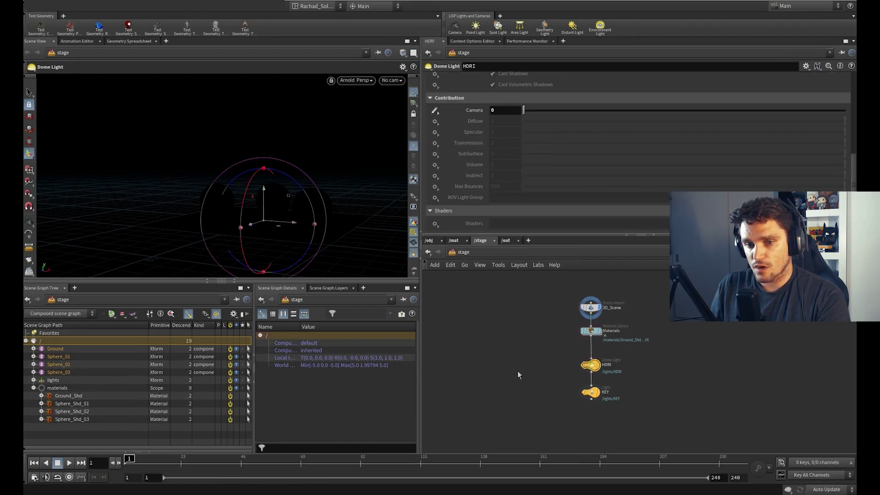
{"action": "left_click", "coordinate": [593, 393]}
{"action": "left_click", "coordinate": [34, 380]}
{"action": "left_click", "coordinate": [592, 365]}
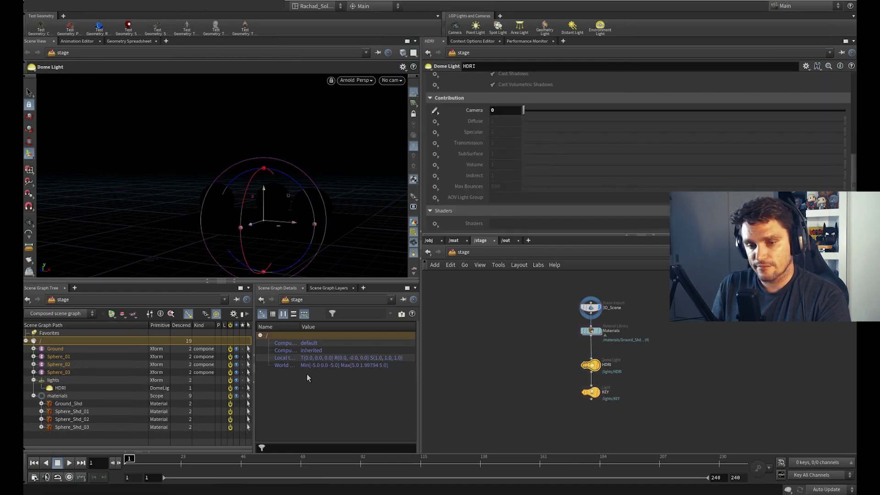
{"action": "left_click", "coordinate": [591, 393]}
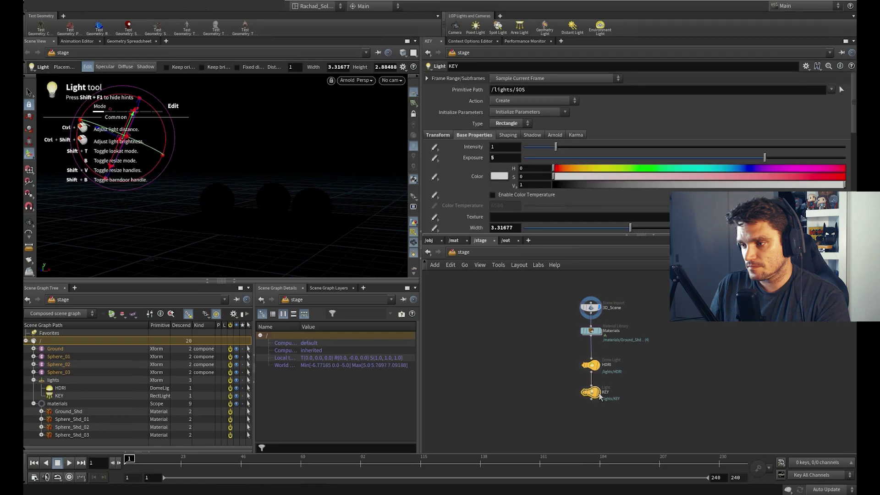
{"action": "left_click_drag", "start_coordinate": [267, 209], "coordinate": [245, 248], "text": "alt"}
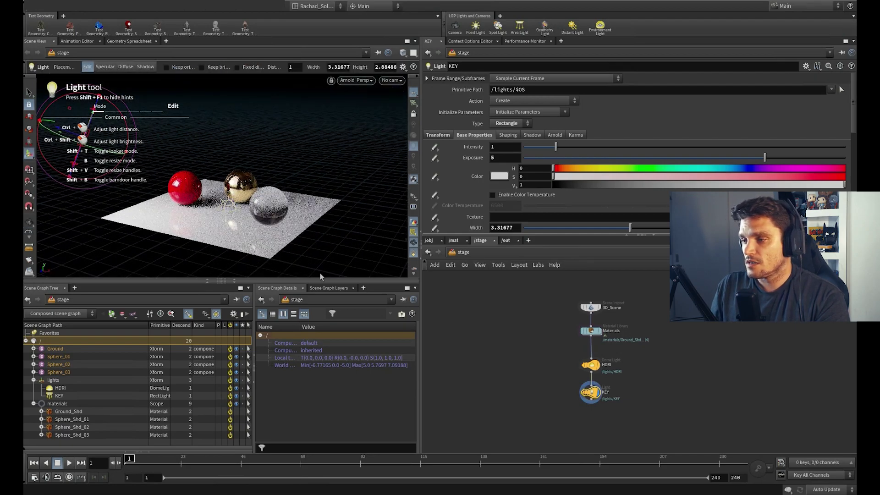
- Place the KEY node closer beneath the dome light and rename the dome light node HDRI_INTERIOR
{"action": "left_click_drag", "start_coordinate": [594, 395], "coordinate": [593, 390]}
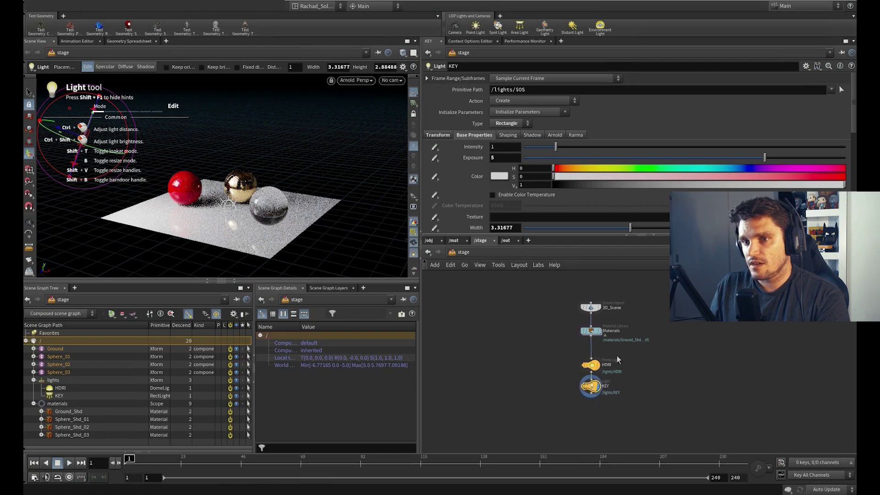
{"action": "mouse_move", "coordinate": [598, 365]}
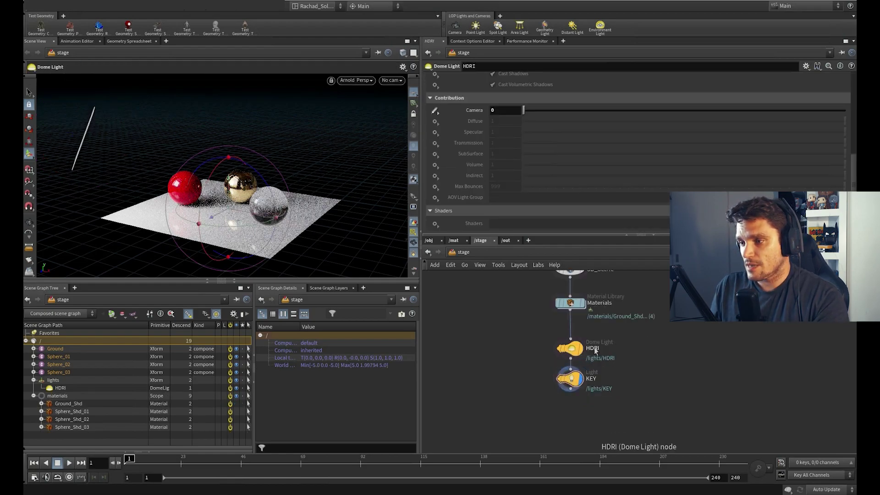
{"action": "left_click", "coordinate": [594, 347]}
{"action": "type", "text": "_INTERIOR"}
{"action": "key", "text": "Return"}
- Duplicate the dome and KEY lights as a second branch from Materials, and rename the copied dome light HDRI_EXTERIOR
{"action": "left_click_drag", "start_coordinate": [552, 355], "coordinate": [666, 351]}
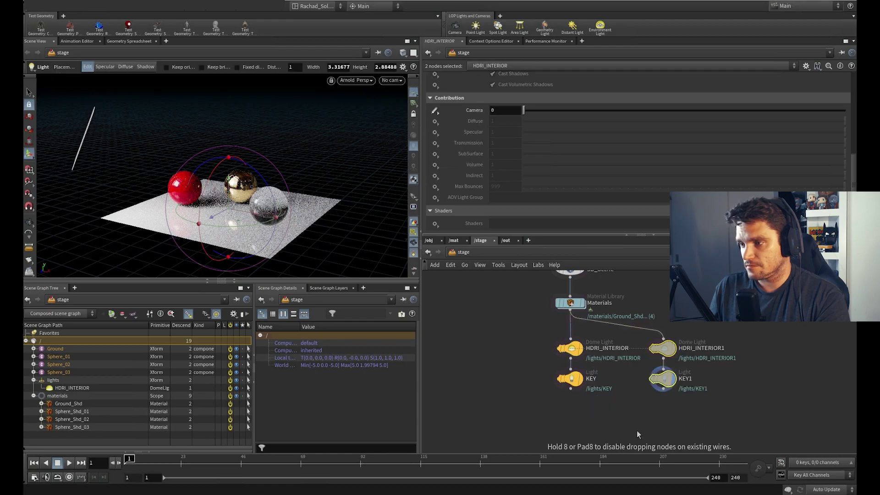
{"action": "double_click", "coordinate": [710, 348]}
{"action": "type", "text": "HDRI_IEX"}
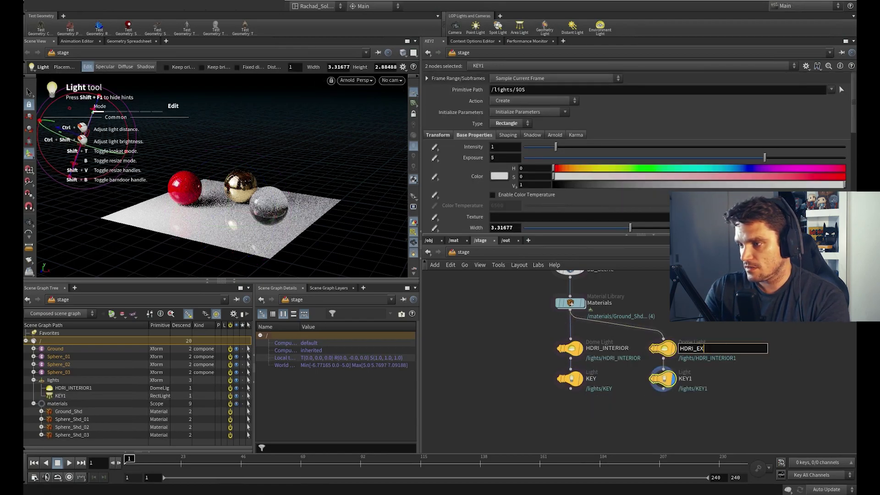
{"action": "type", "text": "TERIOR"}
{"action": "key", "text": "Return"}
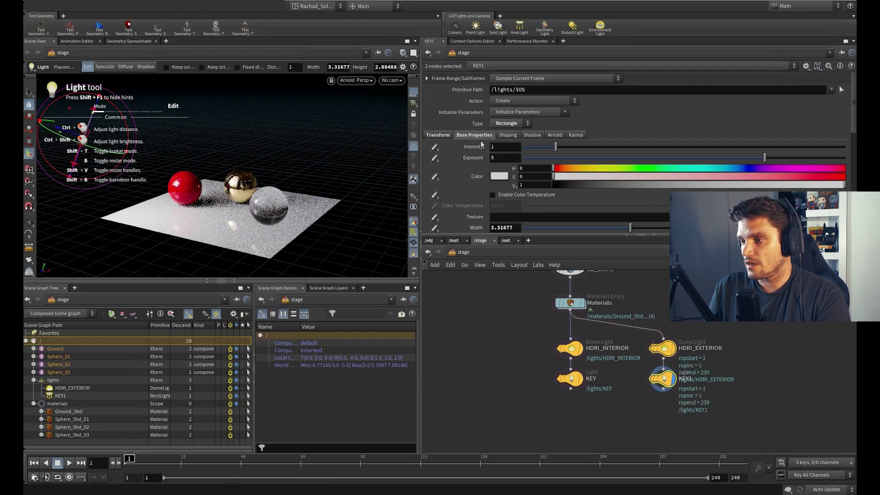
- Set the HDRI_EXTERIOR dome light's texture to the whipple_creek image from the exterior HDRI folder
{"action": "left_click", "coordinate": [665, 350]}
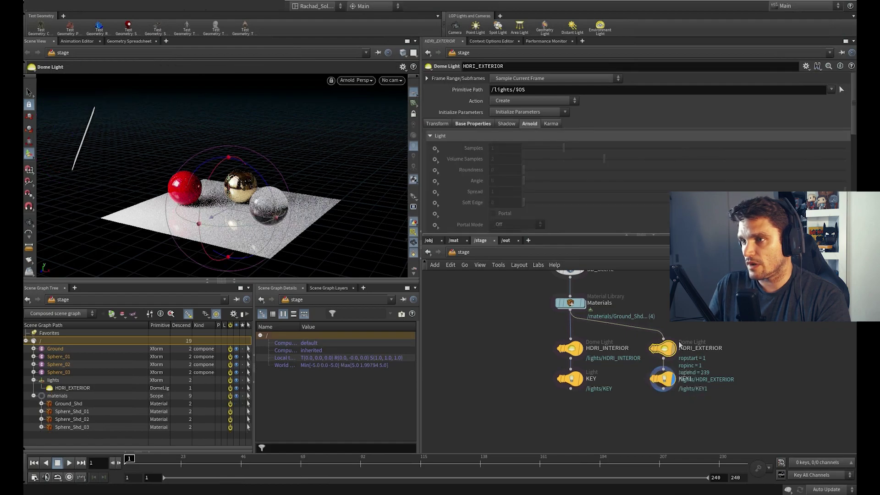
{"action": "left_click", "coordinate": [473, 125]}
{"action": "triple_click", "coordinate": [665, 207]}
{"action": "key", "text": "ctrl+v"}
{"action": "key", "text": "Return"}
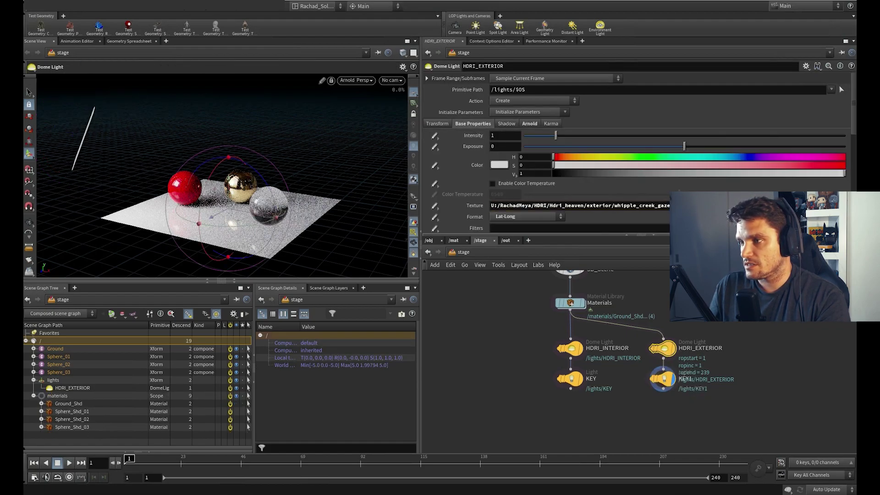
- Restart the Arnold viewport render of the KEY1 branch and hide the Light tool hints
{"action": "left_click", "coordinate": [662, 379]}
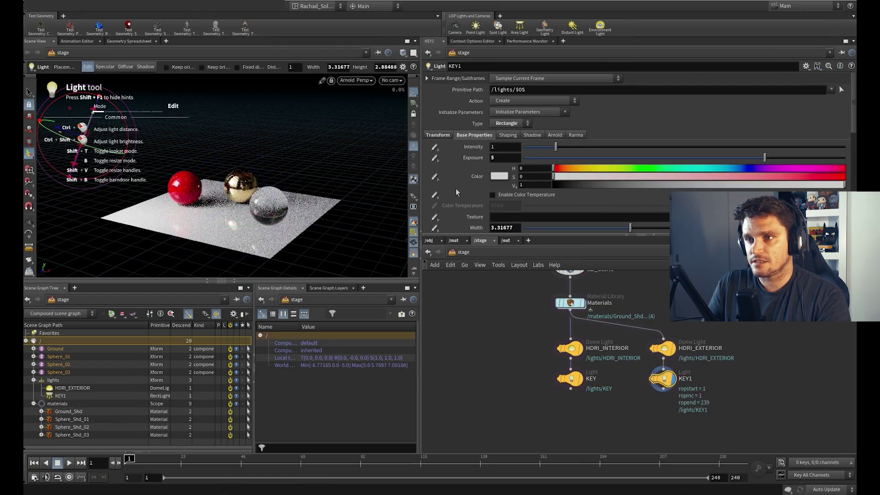
{"action": "left_click", "coordinate": [356, 80]}
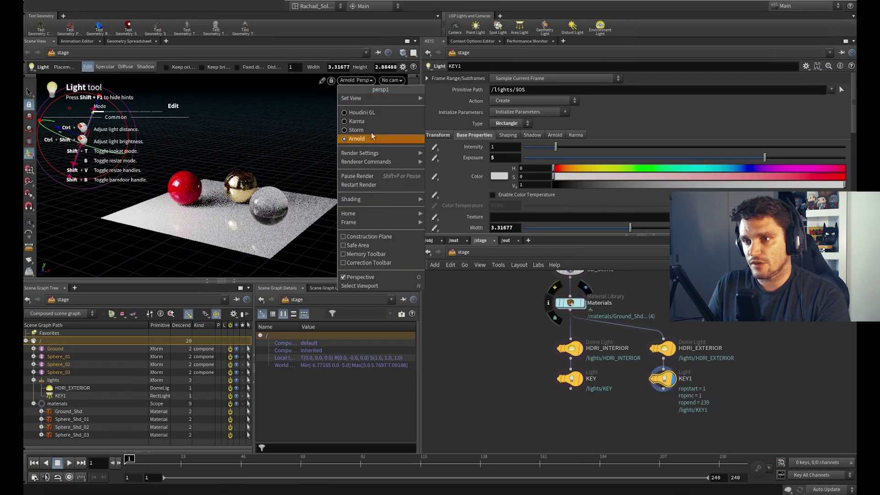
{"action": "left_click", "coordinate": [361, 185]}
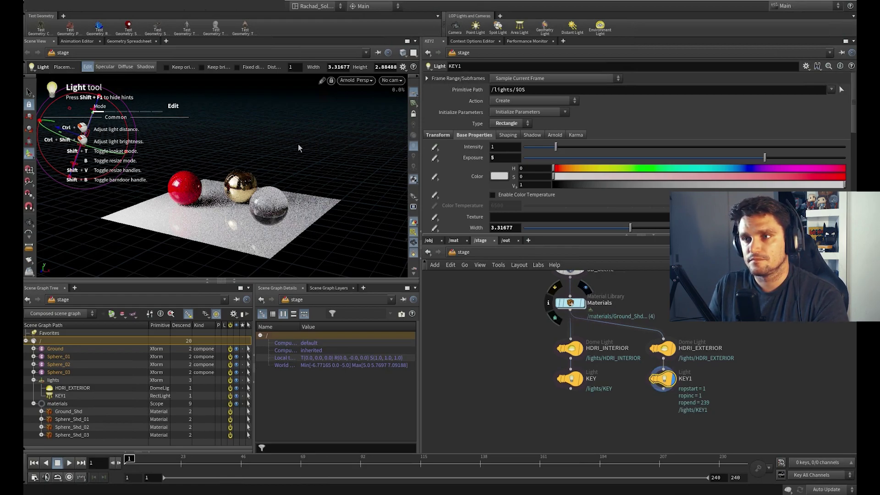
{"action": "key", "text": "shift+F1"}
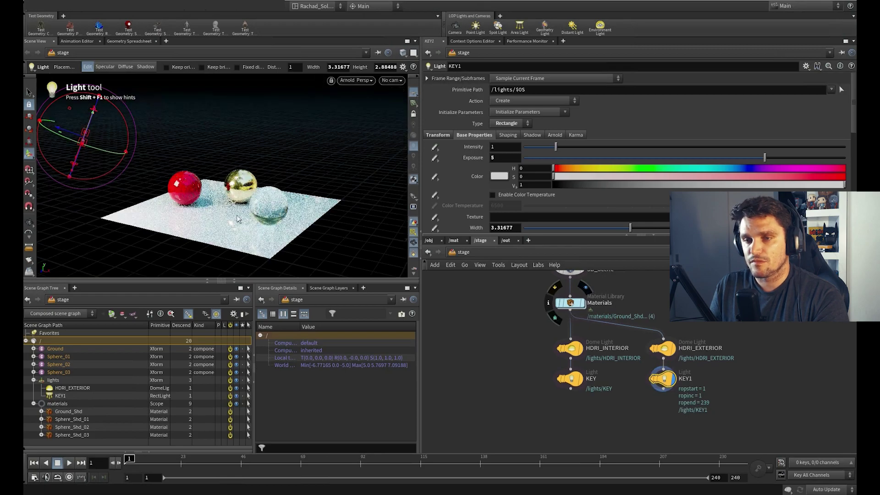
{"action": "left_click_drag", "start_coordinate": [193, 244], "coordinate": [252, 206], "text": "alt"}
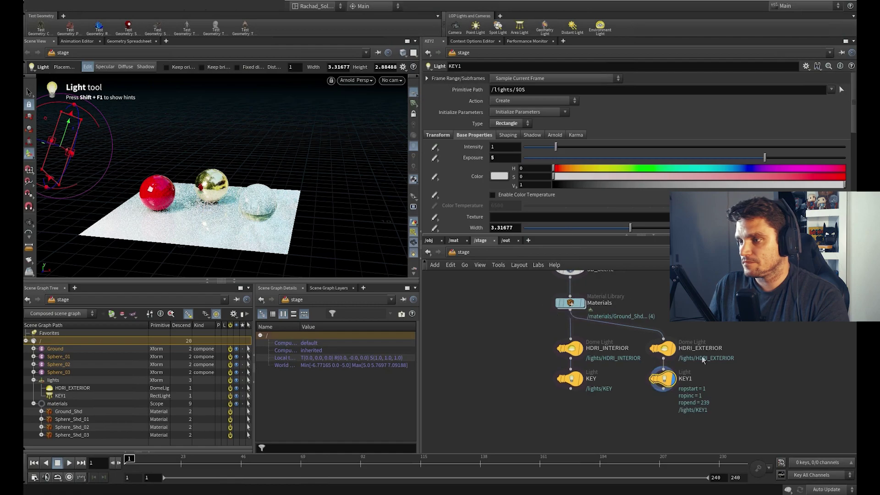
- Set the KEY1 light's exposure to 2 and enable Normalize Power
{"action": "left_click_drag", "start_coordinate": [764, 157], "coordinate": [706, 170]}
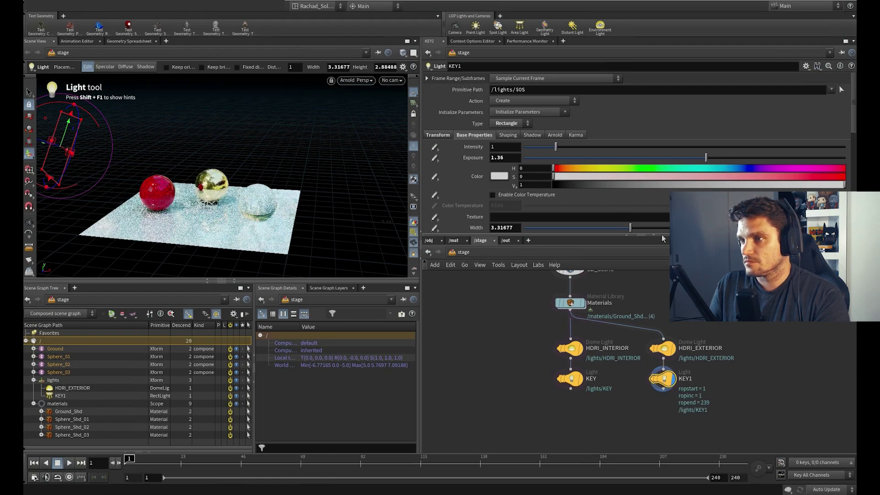
{"action": "left_click_drag", "start_coordinate": [515, 158], "coordinate": [429, 156]}
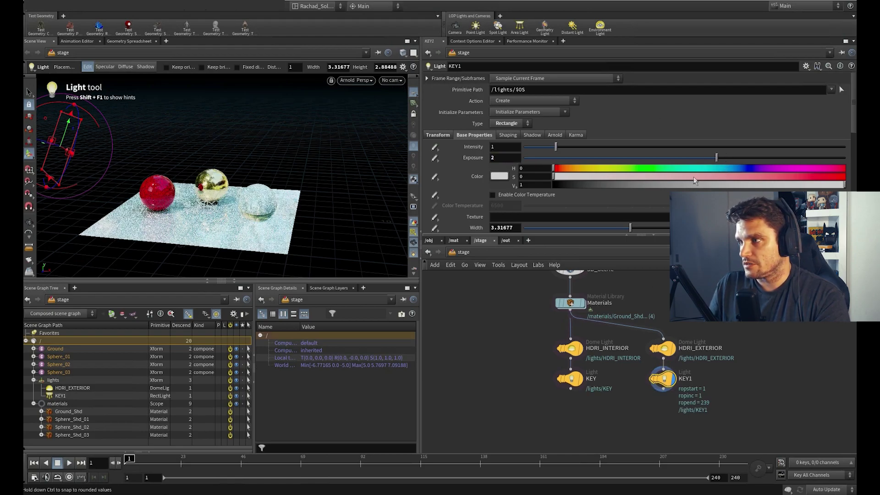
{"action": "left_click_drag", "start_coordinate": [851, 106], "coordinate": [853, 138]}
{"action": "left_click", "coordinate": [508, 166]}
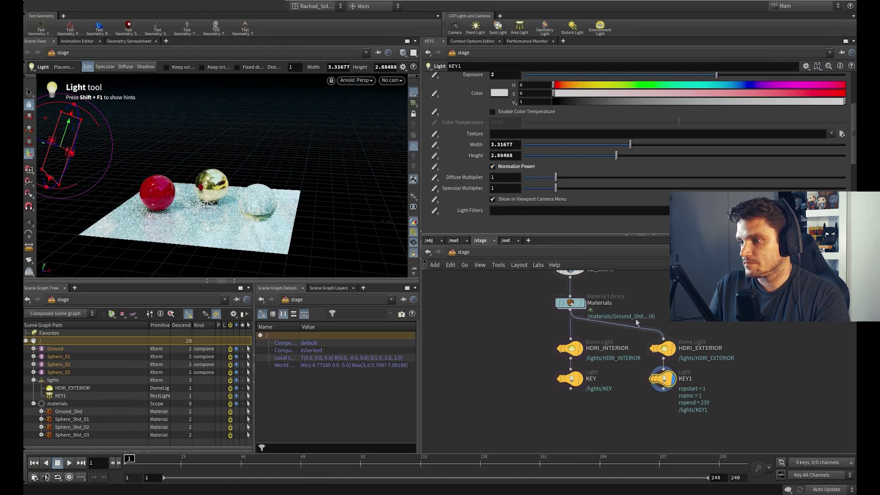
- Check the original KEY light's base properties, including its exposure and Normalize Power setting
{"action": "left_click", "coordinate": [568, 378]}
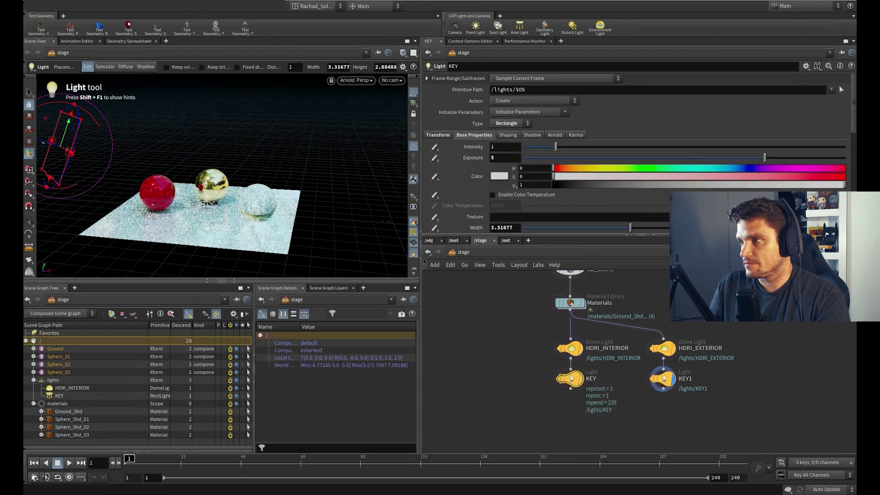
{"action": "mouse_move", "coordinate": [851, 110]}
{"action": "left_mouse_down"}
{"action": "mouse_move", "coordinate": [852, 182]}
{"action": "mouse_move", "coordinate": [853, 123]}
{"action": "left_mouse_up"}
{"action": "left_click", "coordinate": [532, 378]}
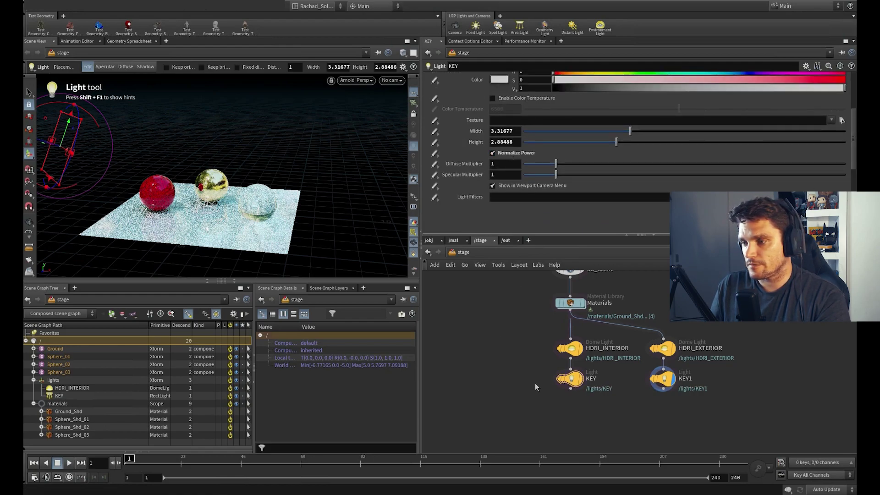
- Move the HDRI_INTERIOR and KEY nodes together away from the exterior branch, spreading the two branches evenly below Materials
{"action": "left_click_drag", "start_coordinate": [507, 328], "coordinate": [639, 427]}
{"action": "left_click_drag", "start_coordinate": [577, 353], "coordinate": [506, 352]}
{"action": "left_click", "coordinate": [604, 397]}
{"action": "left_click", "coordinate": [687, 379]}
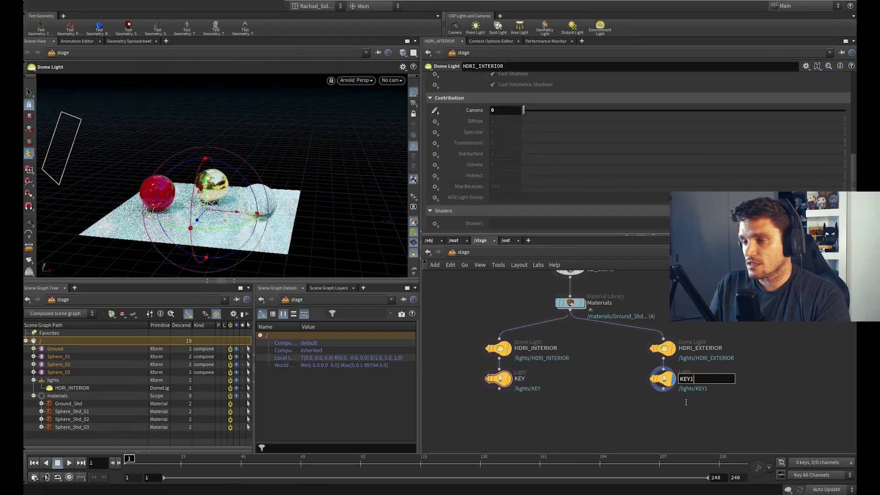
{"action": "left_click", "coordinate": [660, 416]}
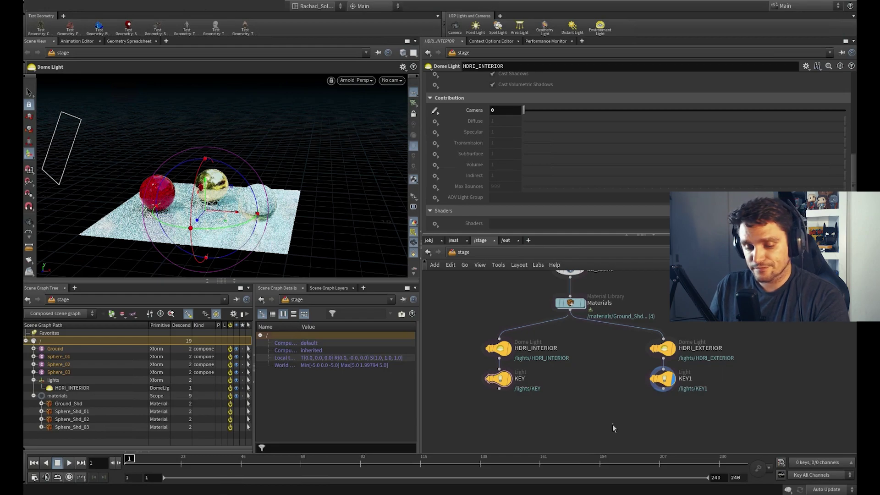
- Add a Switch node below the lights, wire KEY as its first input and KEY1 as its second, and display its output
{"action": "key", "text": "Tab"}
{"action": "type", "text": "sw"}
{"action": "left_click", "coordinate": [690, 178]}
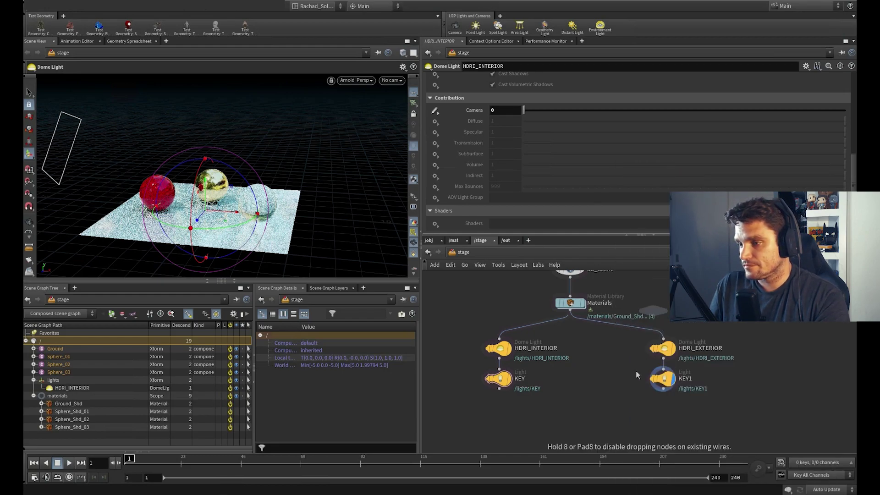
{"action": "left_click", "coordinate": [580, 425]}
{"action": "middle_click_drag", "start_coordinate": [547, 406], "coordinate": [542, 381]}
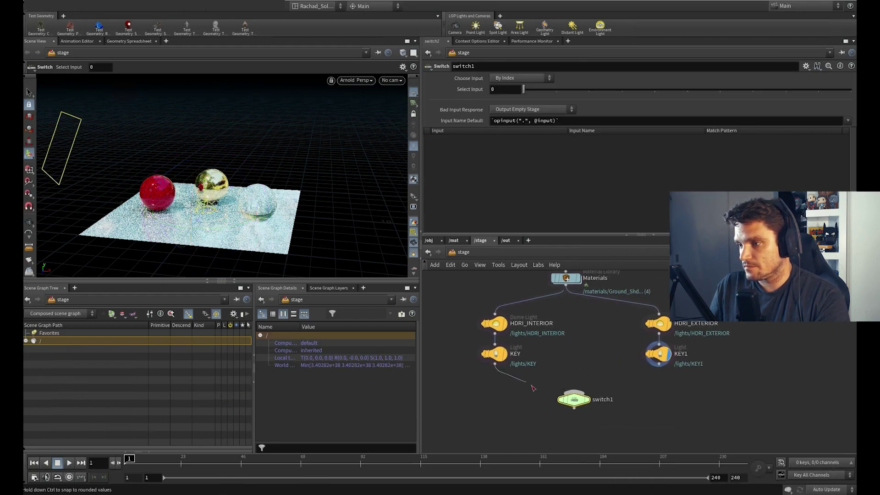
{"action": "left_click_drag", "start_coordinate": [533, 388], "coordinate": [573, 392]}
{"action": "left_click_drag", "start_coordinate": [658, 365], "coordinate": [570, 403]}
{"action": "left_click", "coordinate": [587, 399]}
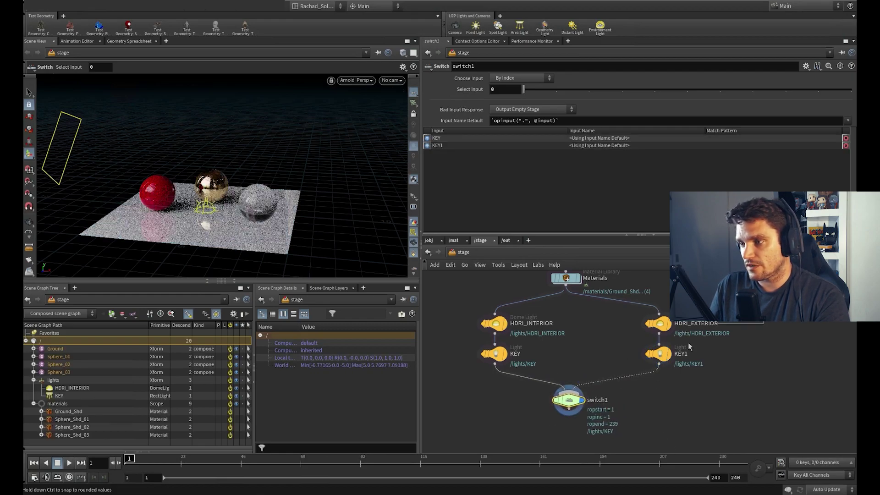
- Shift the HDRI_EXTERIOR and KEY1 nodes closer to the centre above the switch, keeping the switch's Select Input at 0
{"action": "left_click_drag", "start_coordinate": [689, 343], "coordinate": [620, 397]}
{"action": "left_click_drag", "start_coordinate": [660, 324], "coordinate": [645, 325]}
{"action": "left_click", "coordinate": [569, 405]}
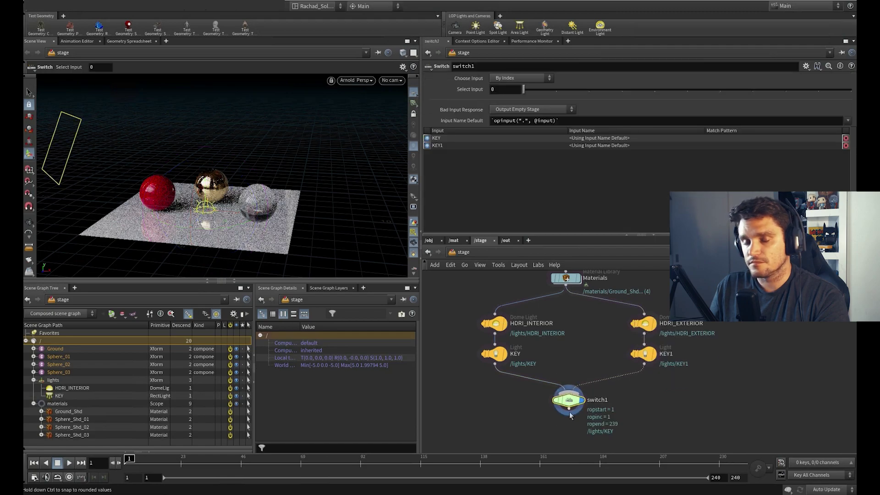
{"action": "mouse_move", "coordinate": [528, 86]}
{"action": "left_mouse_down"}
{"action": "mouse_move", "coordinate": [568, 86]}
{"action": "mouse_move", "coordinate": [520, 91]}
{"action": "left_mouse_up"}
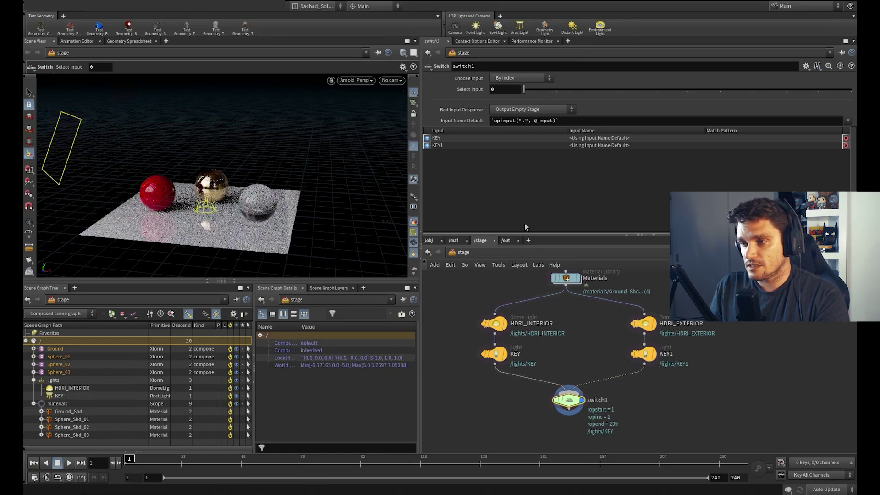
{"action": "middle_click_drag", "start_coordinate": [560, 359], "coordinate": [559, 387]}
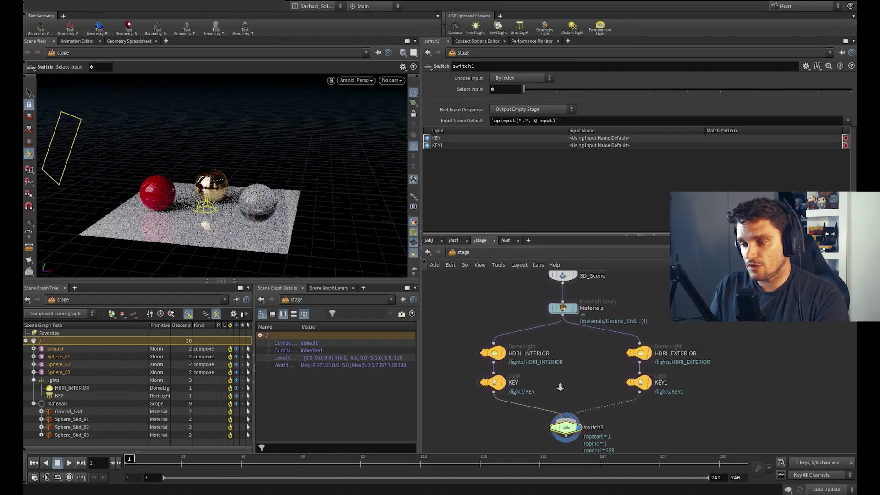
{"action": "scroll", "coordinate": [559, 387], "scroll_direction": "down", "scroll_amount": 2}
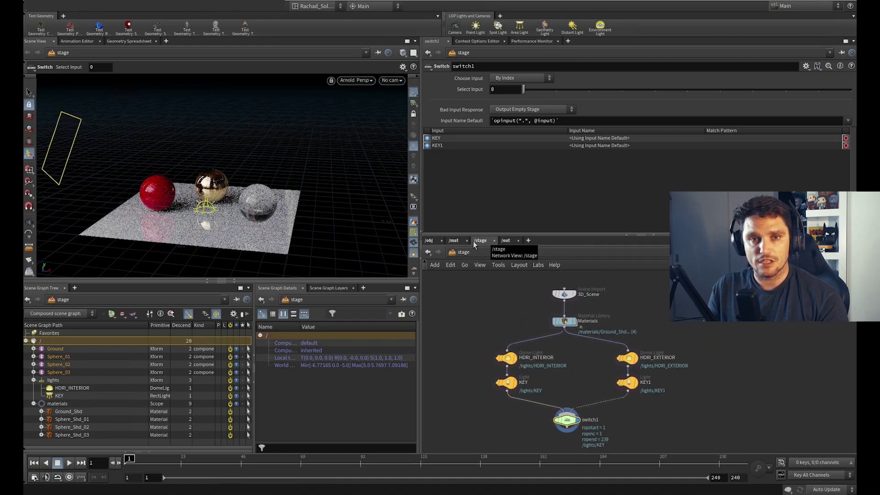
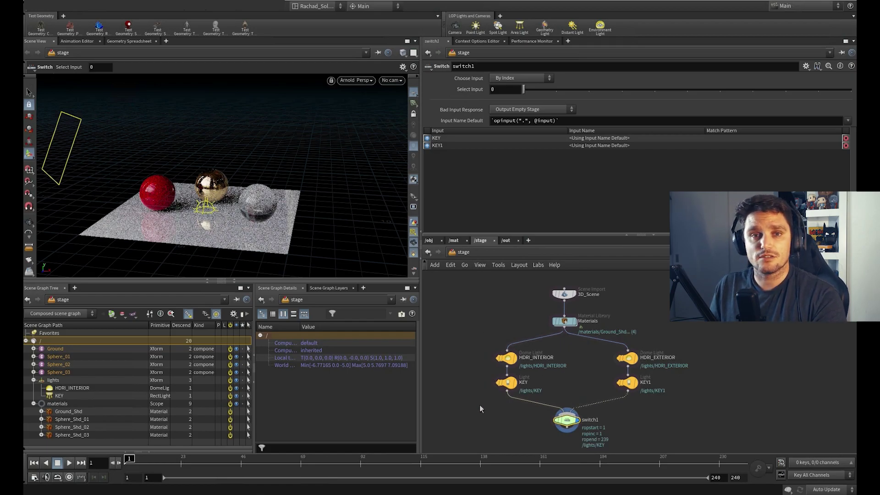
- Insert a Light Mixer between KEY and the switch, duplicate it between KEY1 and the switch, and align both under their lights
{"action": "key", "text": "Tab"}
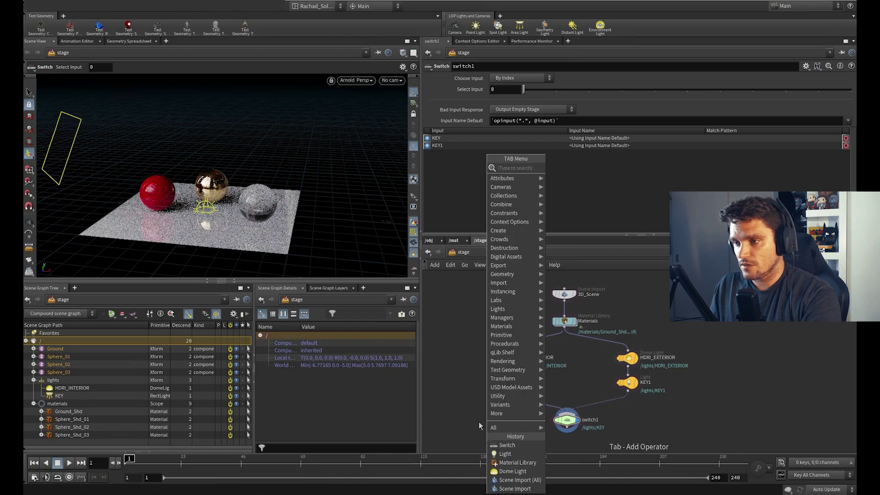
{"action": "type", "text": "li"}
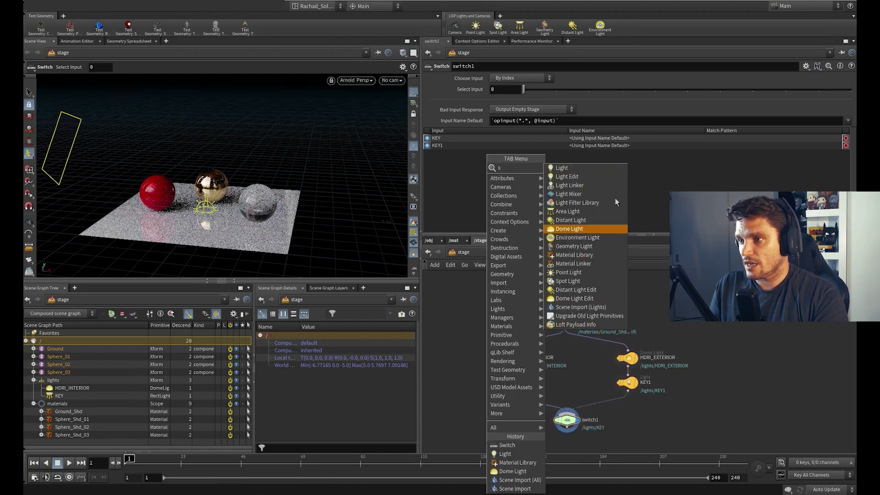
{"action": "left_click", "coordinate": [572, 196]}
{"action": "left_click", "coordinate": [524, 401]}
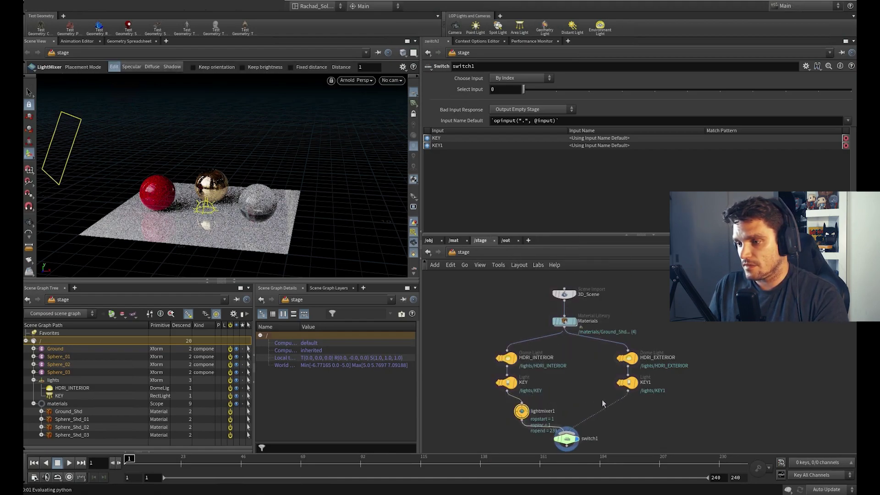
{"action": "left_click_drag", "start_coordinate": [591, 398], "coordinate": [629, 411], "text": "alt"}
{"action": "middle_click_drag", "start_coordinate": [556, 410], "coordinate": [557, 394]}
{"action": "left_click_drag", "start_coordinate": [525, 397], "coordinate": [511, 398]}
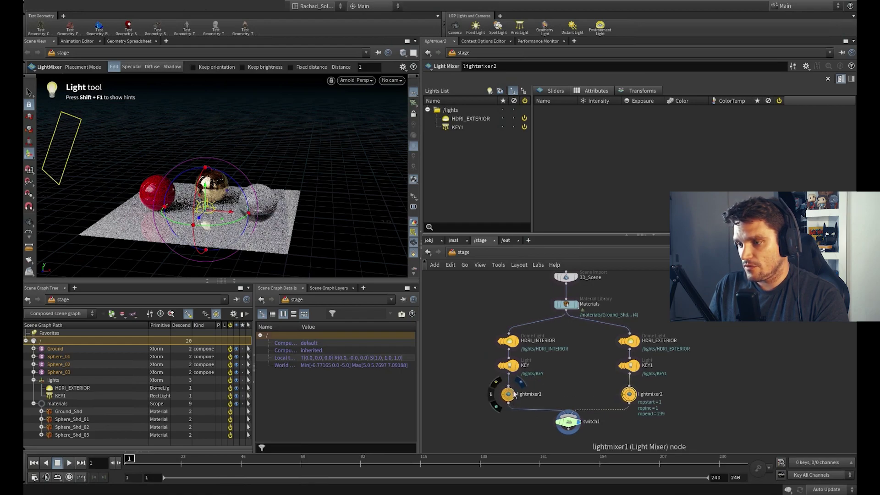
- Display the output of lightmixer1 in the viewport with its settings open, and keep lightmixer2 level with it in the network
{"action": "left_click", "coordinate": [569, 422]}
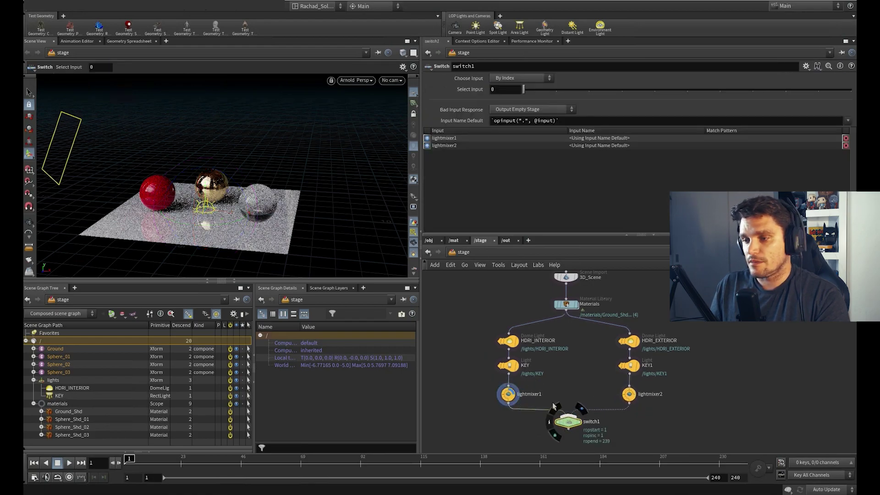
{"action": "left_click", "coordinate": [508, 394]}
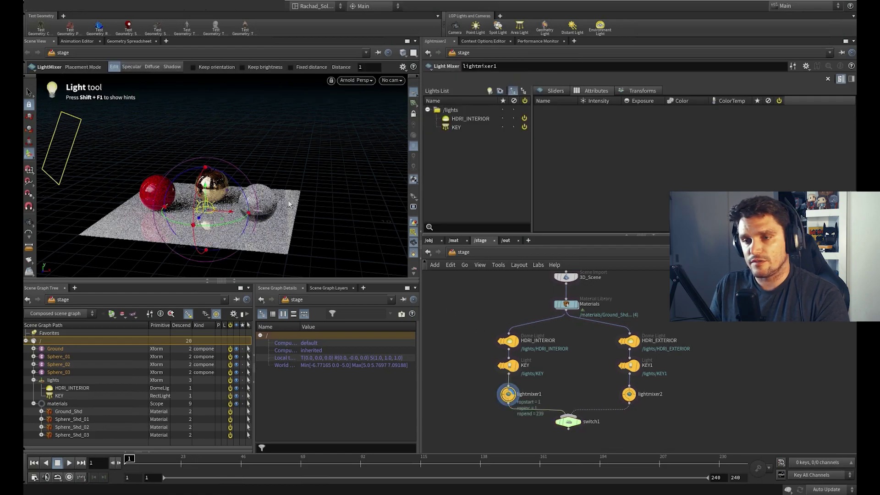
{"action": "left_click_drag", "start_coordinate": [342, 202], "coordinate": [303, 200], "text": "alt"}
{"action": "middle_click_drag", "start_coordinate": [334, 176], "coordinate": [317, 216], "text": "alt"}
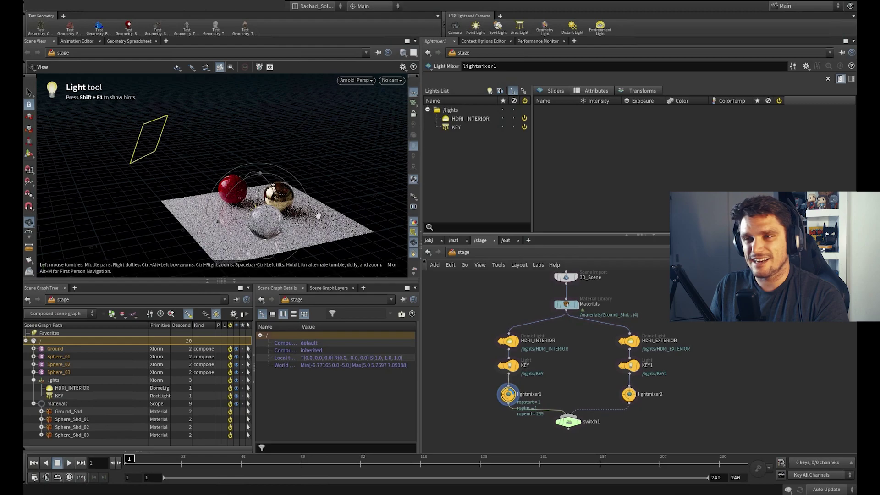
{"action": "left_click_drag", "start_coordinate": [330, 218], "coordinate": [335, 221], "text": "alt"}
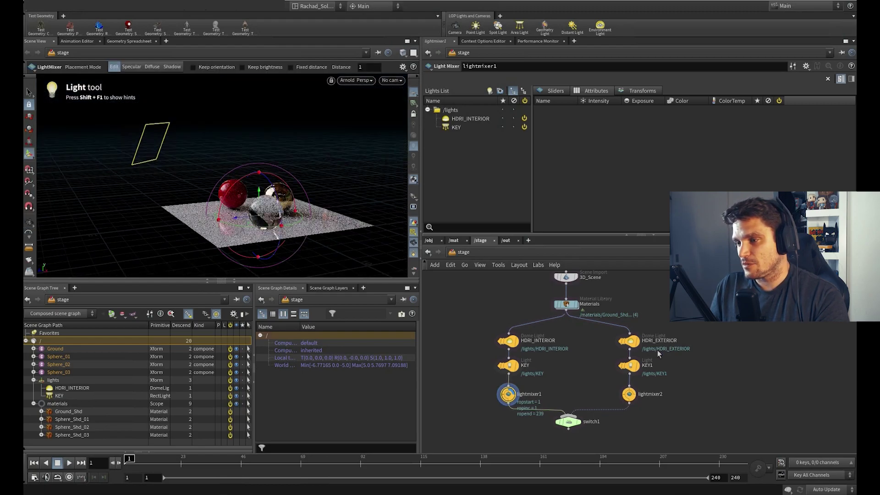
{"action": "left_click_drag", "start_coordinate": [633, 395], "coordinate": [632, 397]}
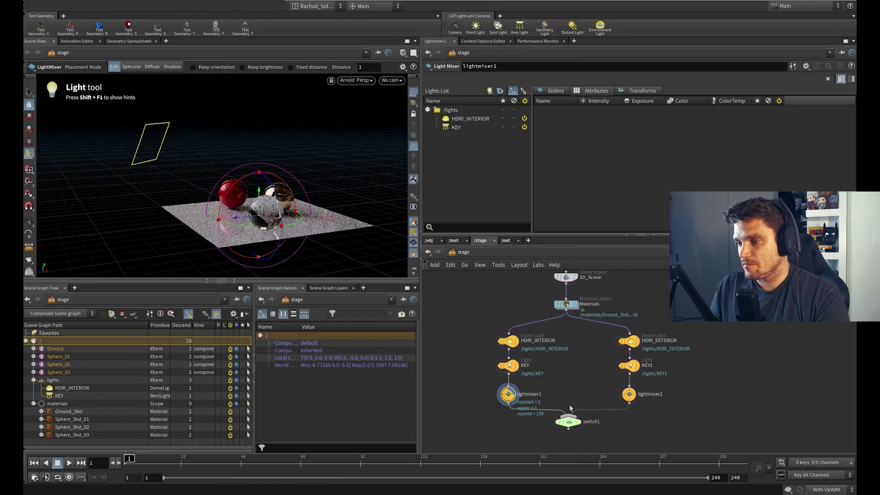
{"action": "left_click_drag", "start_coordinate": [631, 396], "coordinate": [630, 395]}
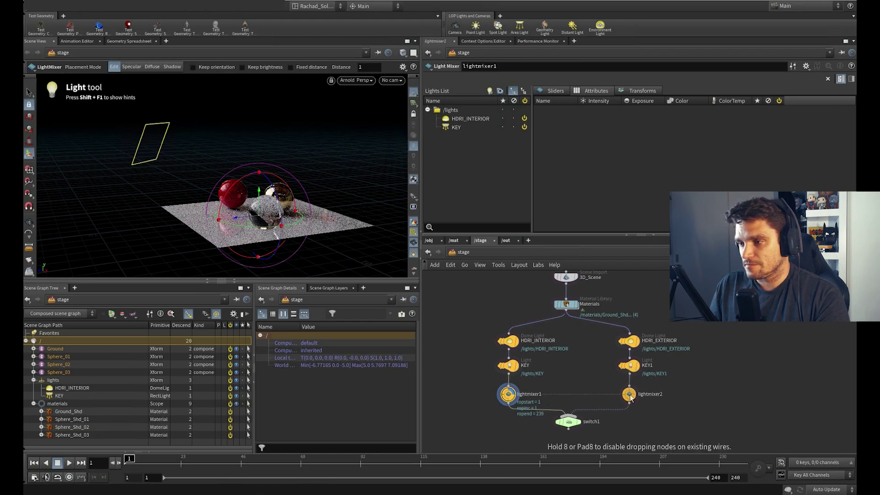
{"action": "left_click", "coordinate": [632, 421]}
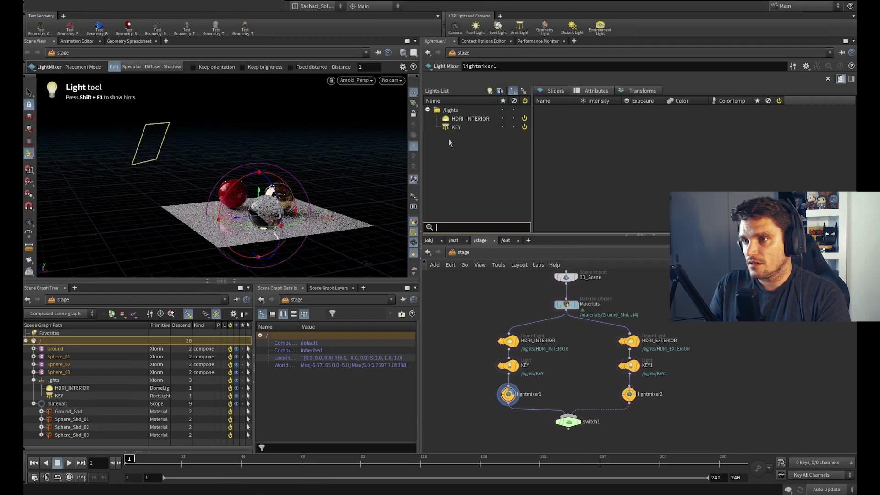
- Add both HDRI_INTERIOR and KEY from the lights list to the mixing area of lightmixer1
{"action": "left_click", "coordinate": [513, 128]}
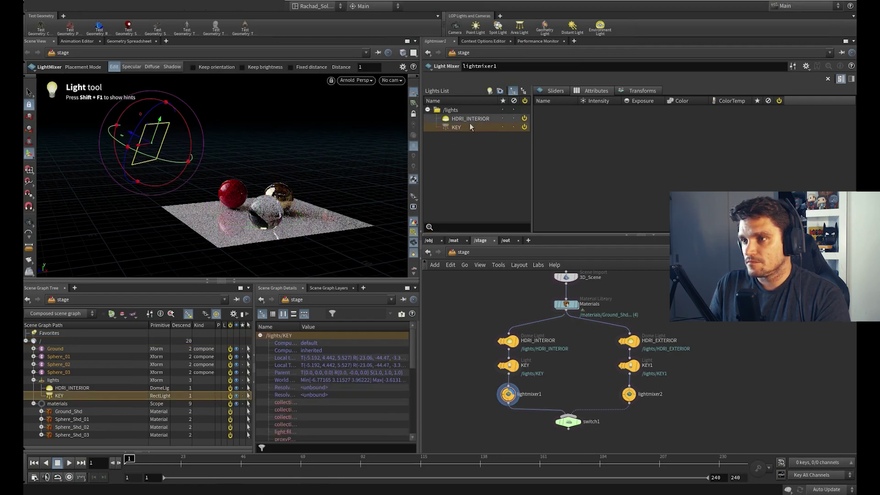
{"action": "left_click", "coordinate": [469, 121]}
{"action": "key", "text": "Caps_Lock"}
{"action": "left_click", "coordinate": [480, 128]}
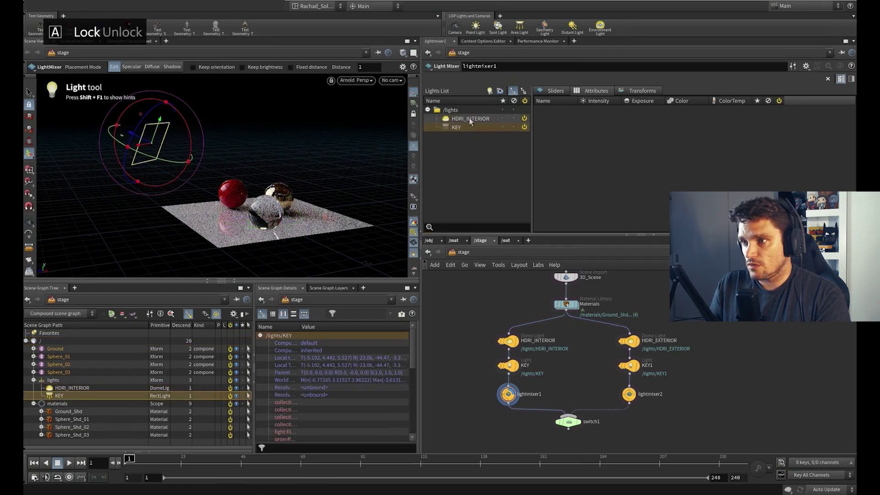
{"action": "left_click", "coordinate": [469, 119], "text": "shift"}
{"action": "left_click_drag", "start_coordinate": [466, 120], "coordinate": [630, 140]}
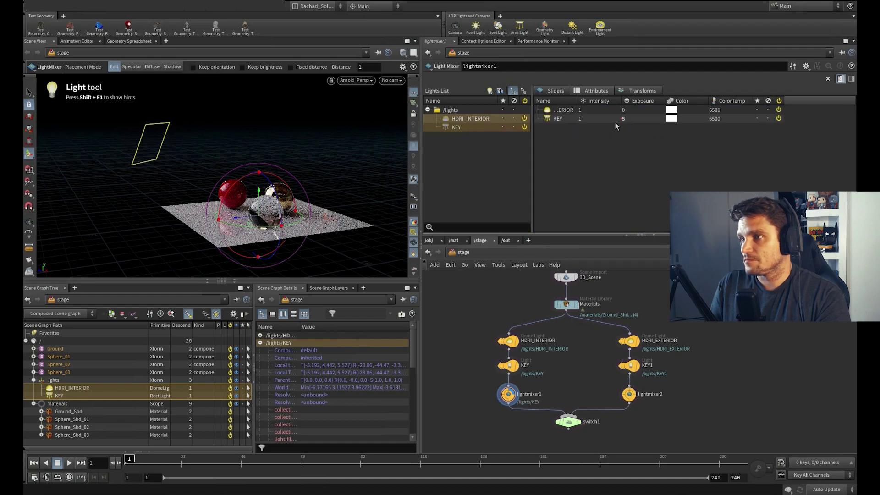
- Look through the slider, attribute and transform controls that lightmixer1 offers for the interior lights
{"action": "left_click", "coordinate": [550, 90]}
{"action": "left_click", "coordinate": [593, 91]}
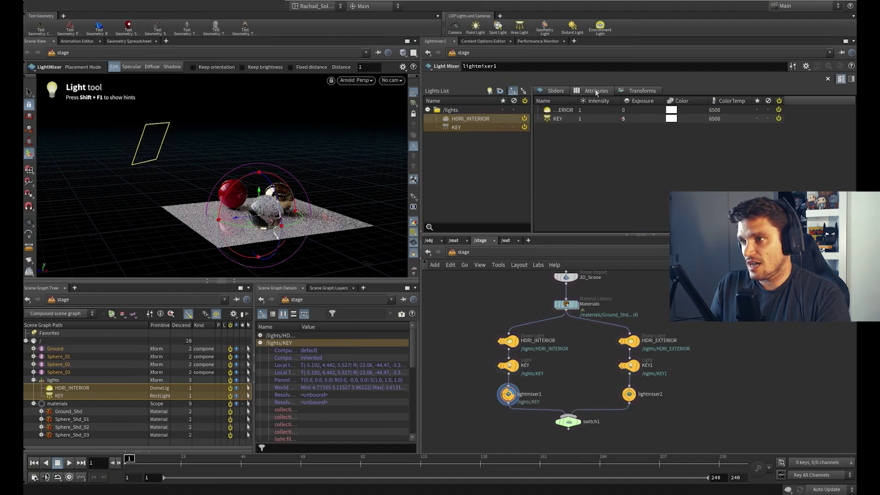
{"action": "left_click", "coordinate": [640, 91]}
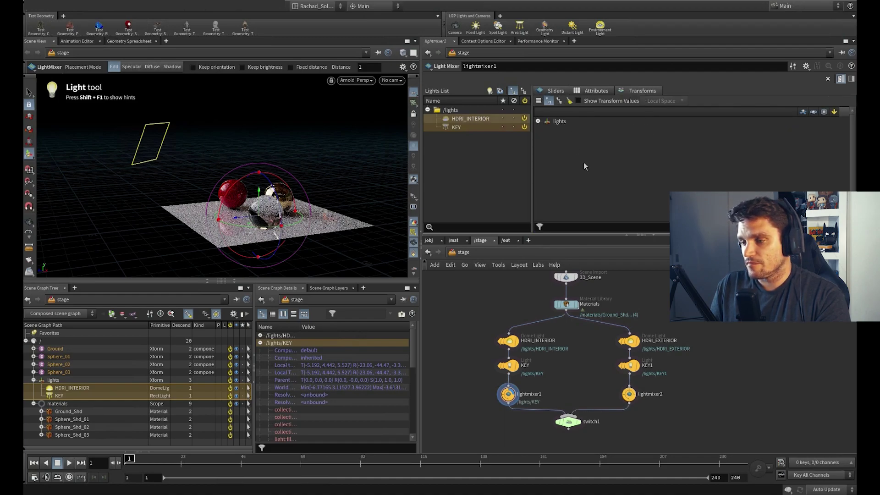
- Add both HDRI_EXTERIOR and KEY1 from the lights list to the mixing area of lightmixer2
{"action": "left_click", "coordinate": [629, 394]}
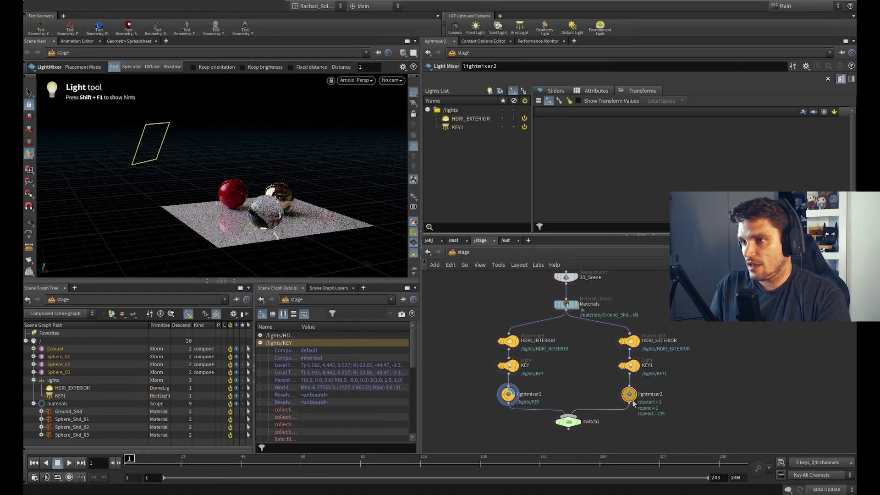
{"action": "left_click", "coordinate": [458, 119]}
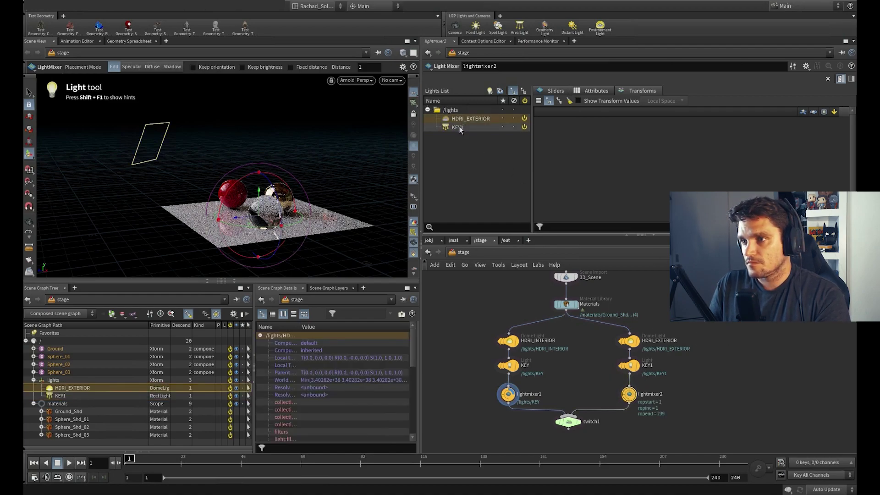
{"action": "left_click", "coordinate": [460, 128], "text": "shift"}
{"action": "left_click_drag", "start_coordinate": [469, 117], "coordinate": [626, 155]}
- Expand the lights group in lightmixer2 and examine its transform, attribute and slider controls for the exterior lights
{"action": "left_click", "coordinate": [538, 121]}
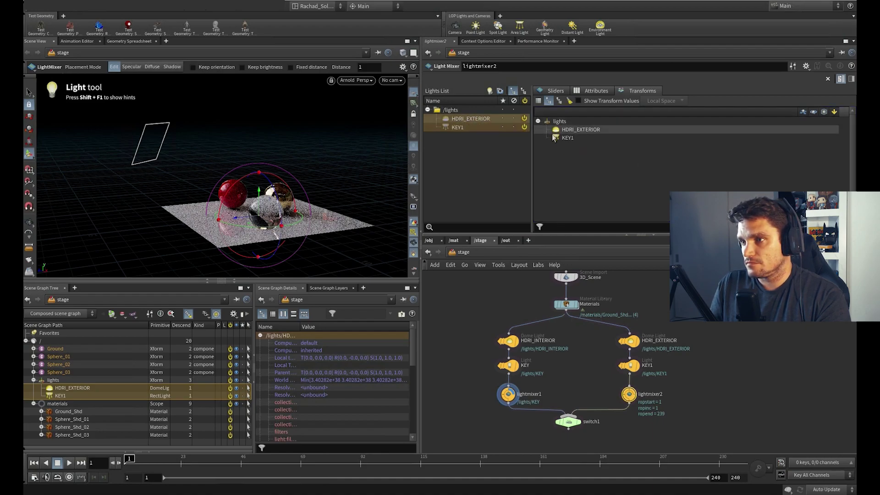
{"action": "left_click", "coordinate": [556, 92]}
{"action": "left_click", "coordinate": [586, 91]}
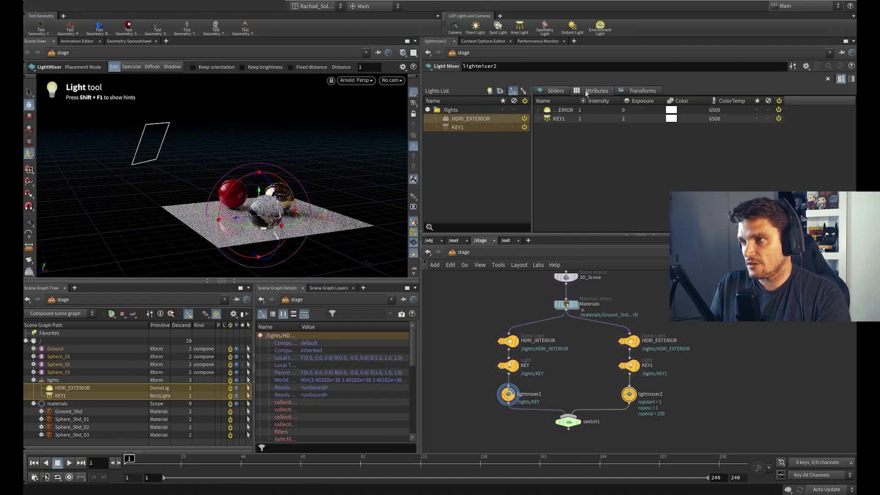
{"action": "left_click", "coordinate": [636, 90]}
{"action": "left_click", "coordinate": [559, 91]}
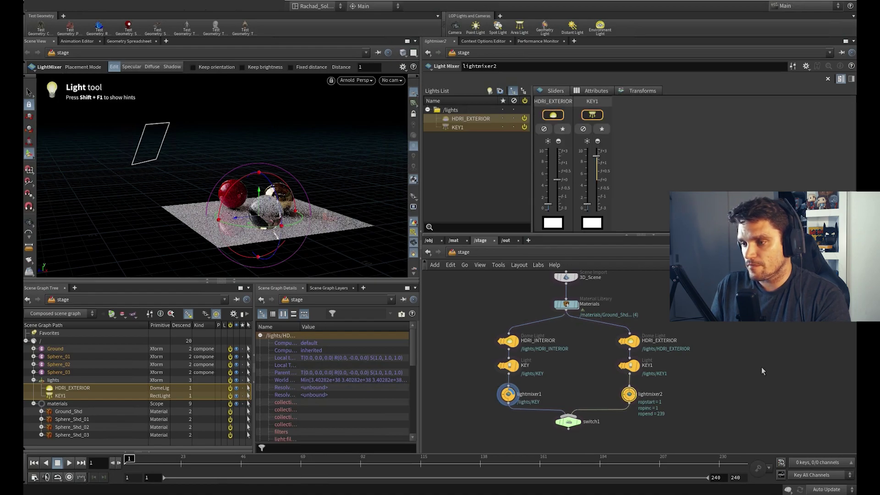
- In lightmixer1, select the interior KEY light and place it interactively above the spheres, aimed down at the ground plane
{"action": "left_click", "coordinate": [507, 395]}
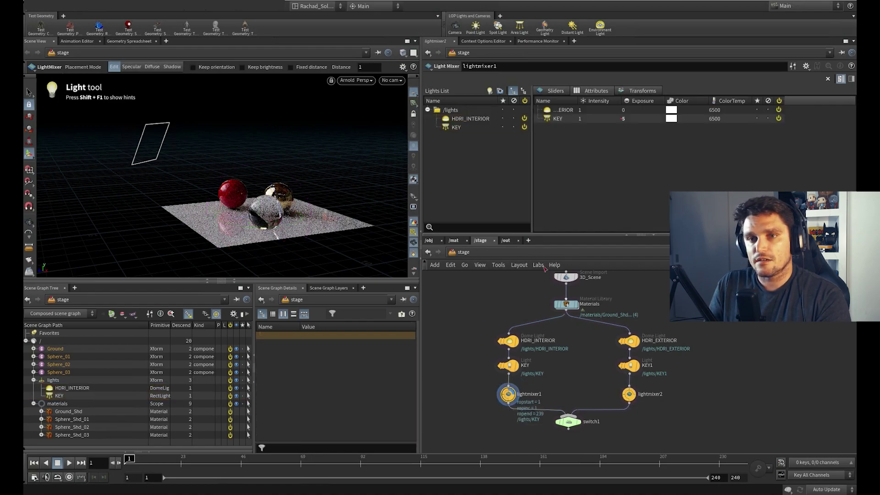
{"action": "left_click", "coordinate": [462, 128]}
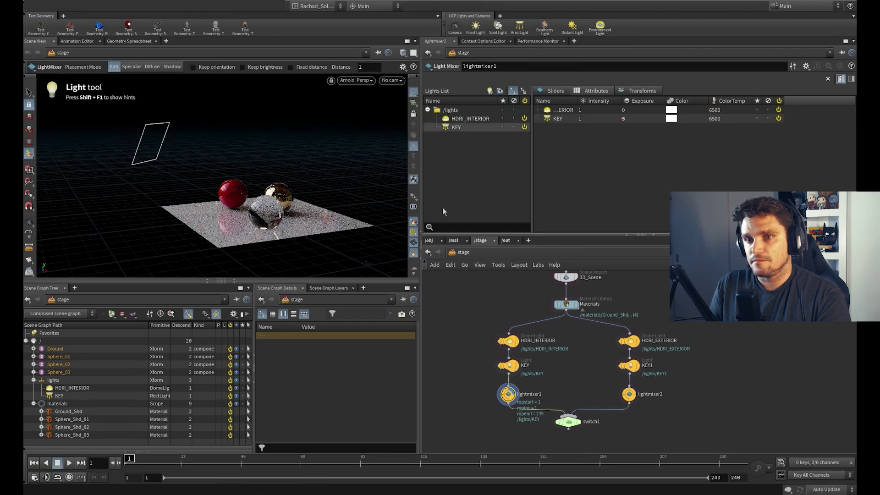
{"action": "left_click_drag", "start_coordinate": [139, 148], "coordinate": [209, 150]}
{"action": "key", "text": "y"}
{"action": "key", "text": "y"}
{"action": "left_click_drag", "start_coordinate": [242, 115], "coordinate": [231, 115]}
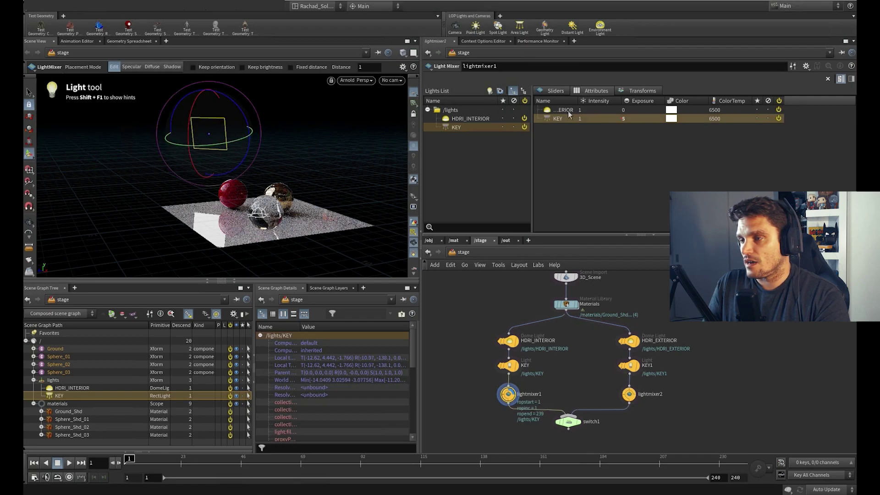
- Raise the KEY light's exposure in lightmixer1 and set its colour to orange FF7F00
{"action": "left_click", "coordinate": [562, 92]}
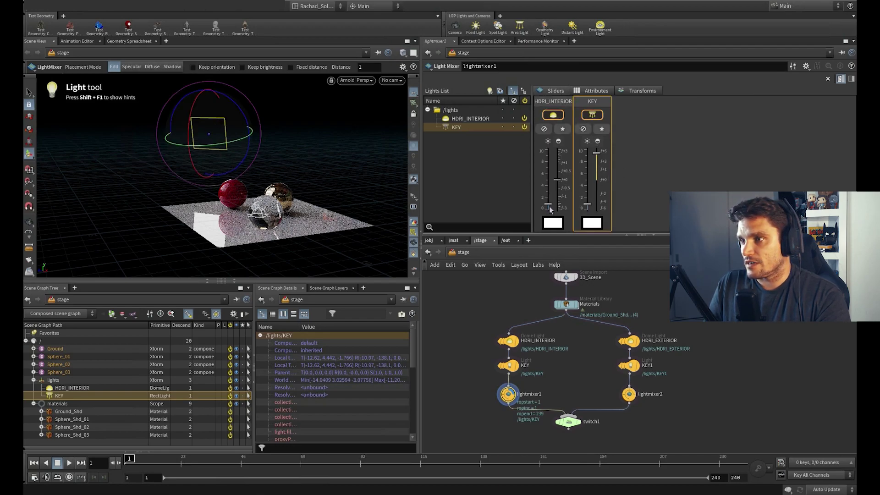
{"action": "mouse_move", "coordinate": [597, 153]}
{"action": "left_mouse_down"}
{"action": "mouse_move", "coordinate": [597, 143]}
{"action": "mouse_move", "coordinate": [596, 194]}
{"action": "mouse_move", "coordinate": [597, 145]}
{"action": "left_mouse_up"}
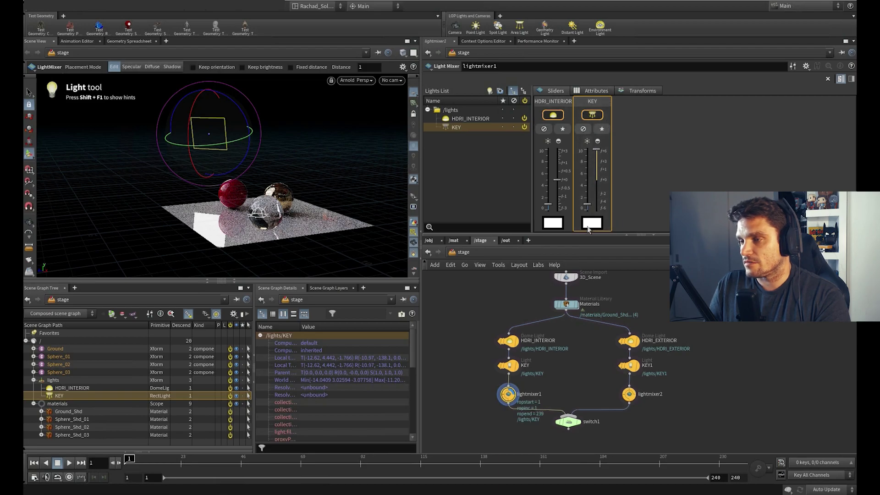
{"action": "left_click", "coordinate": [591, 223]}
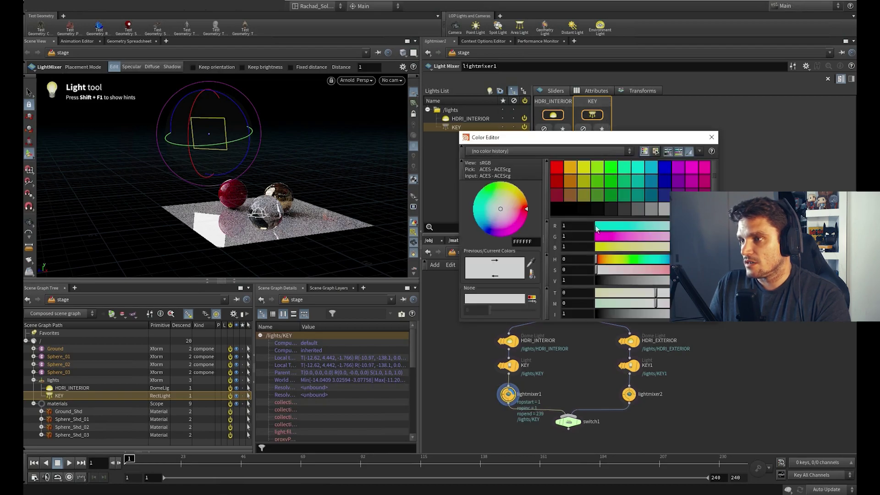
{"action": "left_click", "coordinate": [576, 170]}
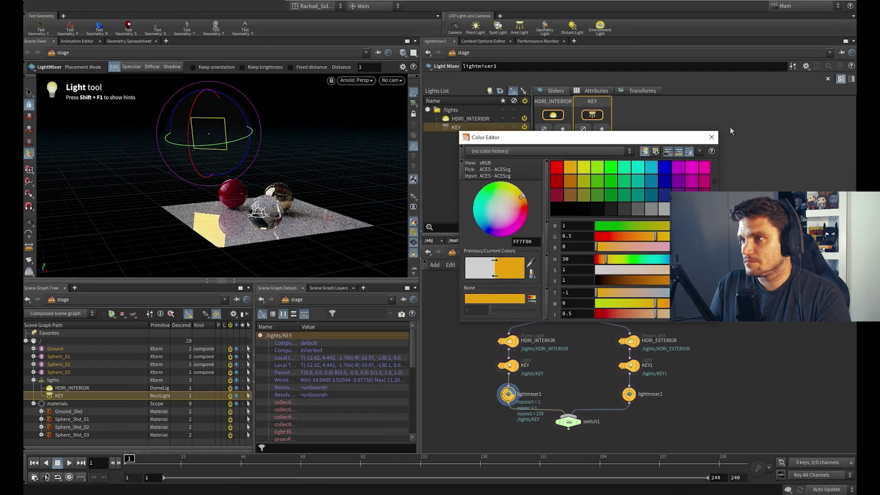
{"action": "left_click", "coordinate": [712, 137]}
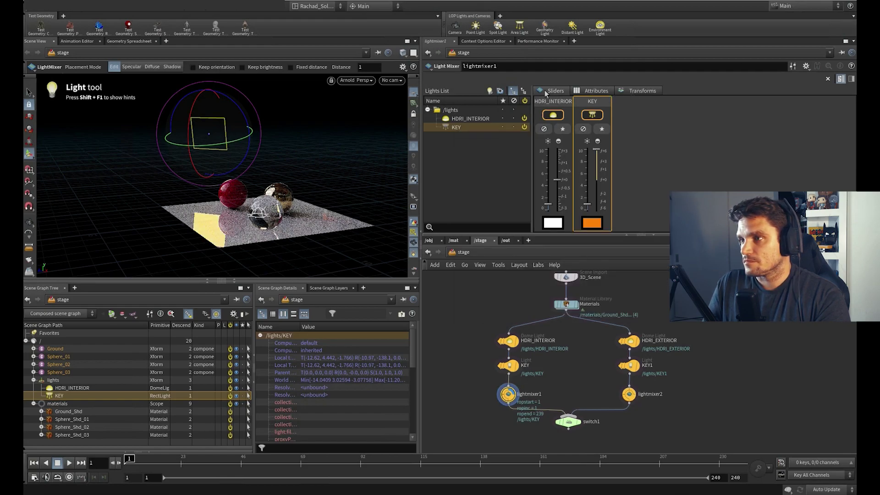
- Move the orange KEY light behind the spheres, to about -5.64, 3.91, -4.35
{"action": "middle_click_drag", "start_coordinate": [252, 169], "coordinate": [263, 191], "text": "alt"}
{"action": "right_click_drag", "start_coordinate": [263, 191], "coordinate": [271, 175], "text": "alt"}
{"action": "key", "text": "e"}
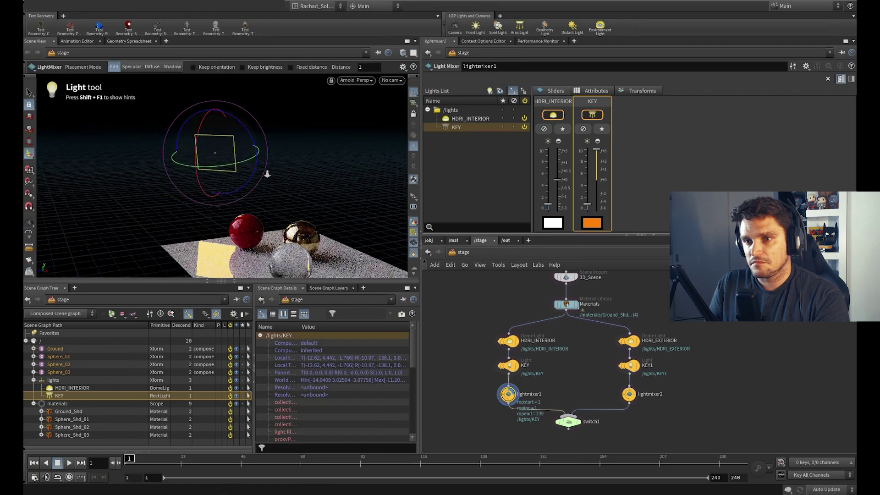
{"action": "left_click_drag", "start_coordinate": [322, 138], "coordinate": [278, 148]}
{"action": "key", "text": "t"}
{"action": "left_click_drag", "start_coordinate": [216, 155], "coordinate": [322, 128]}
{"action": "mouse_move", "coordinate": [314, 173]}
{"action": "left_mouse_down", "text": "alt"}
{"action": "mouse_move", "coordinate": [296, 184]}
{"action": "mouse_move", "coordinate": [248, 178]}
{"action": "mouse_move", "coordinate": [342, 175]}
{"action": "mouse_move", "coordinate": [300, 166]}
{"action": "left_mouse_up", "text": "alt"}
{"action": "scroll", "coordinate": [248, 178], "scroll_direction": "down", "scroll_amount": 4}
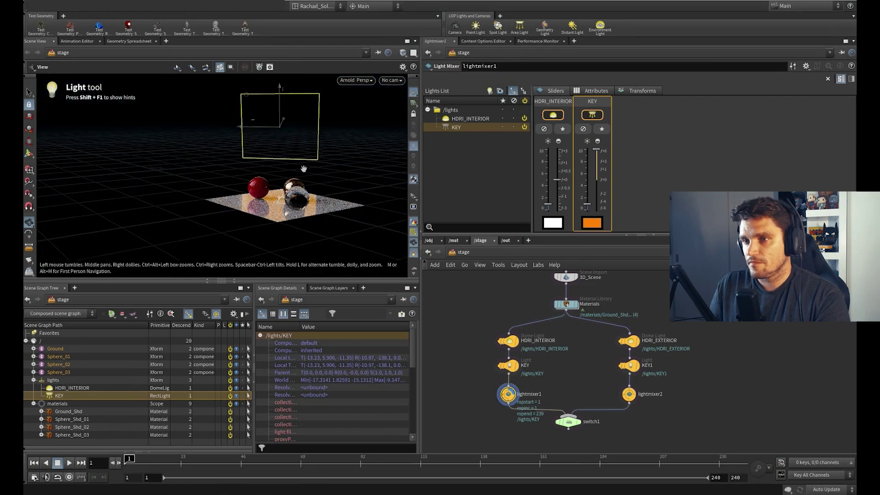
{"action": "scroll", "coordinate": [328, 128], "scroll_direction": "up", "scroll_amount": 3}
{"action": "left_click_drag", "start_coordinate": [280, 122], "coordinate": [259, 155]}
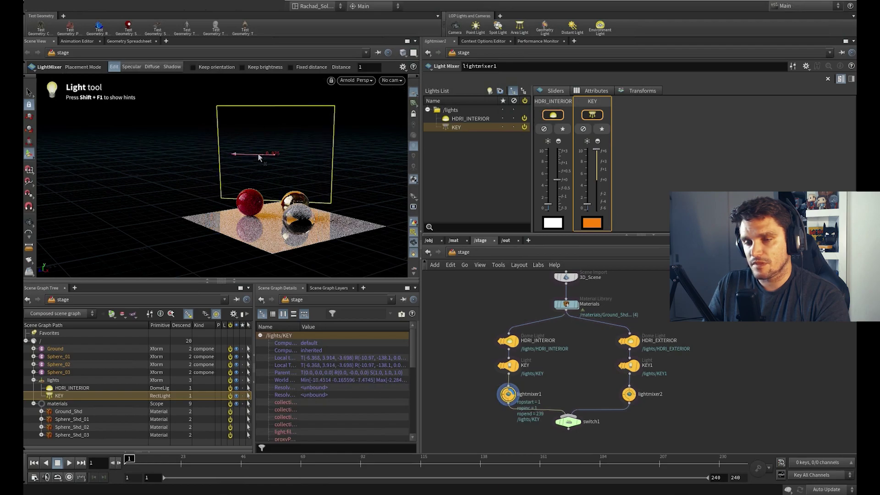
- Compare the stage at the KEY node with the one at lightmixer1, and bypass lightmixer1
{"action": "left_click", "coordinate": [517, 367]}
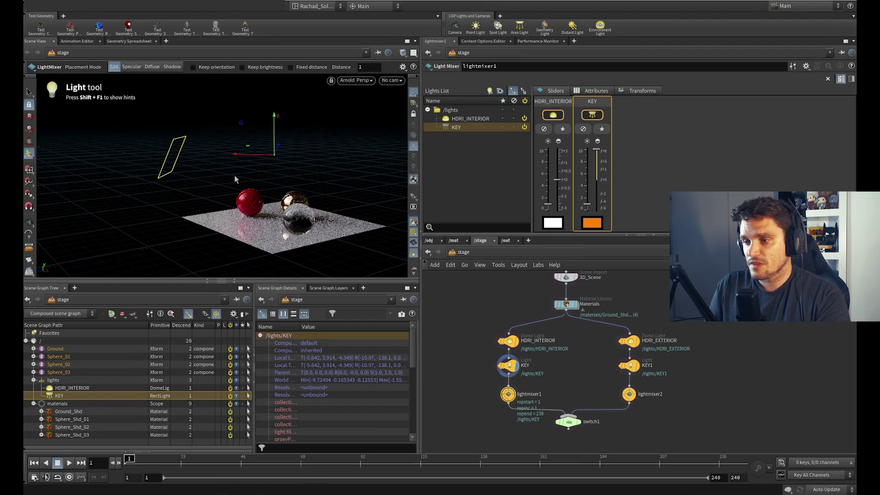
{"action": "left_click", "coordinate": [516, 395]}
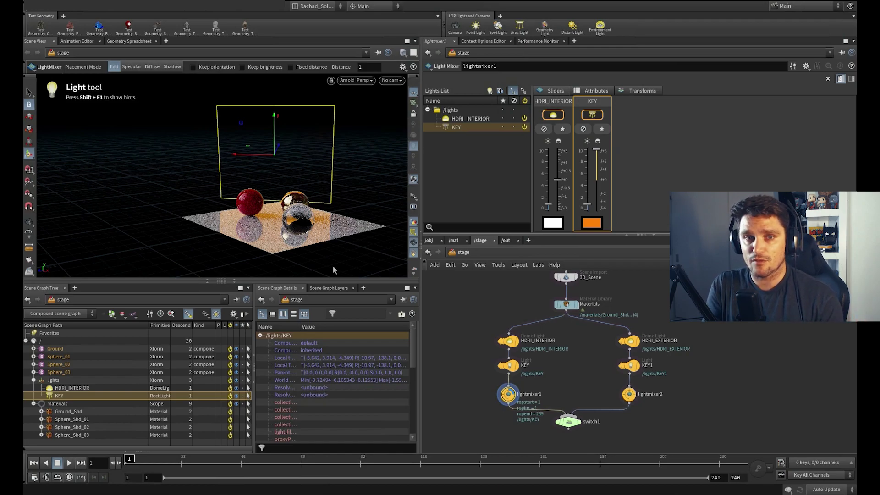
{"action": "scroll", "coordinate": [506, 397], "scroll_direction": "up", "scroll_amount": 3}
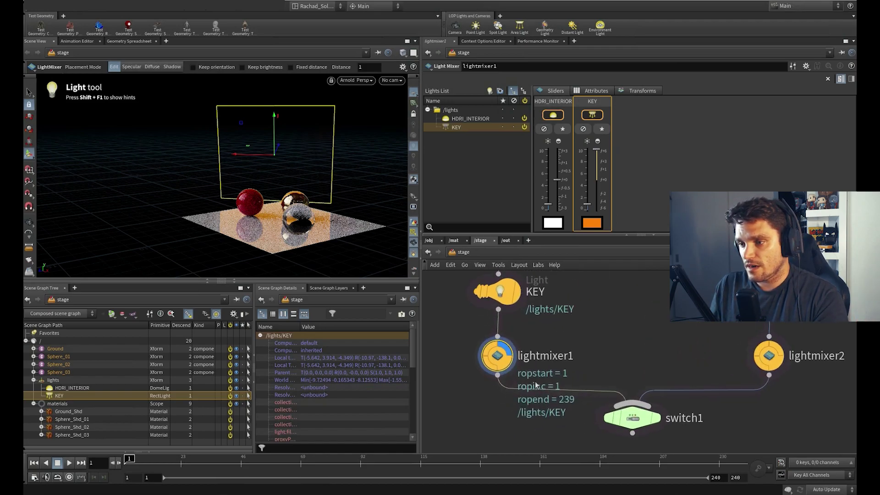
{"action": "left_click", "coordinate": [487, 345]}
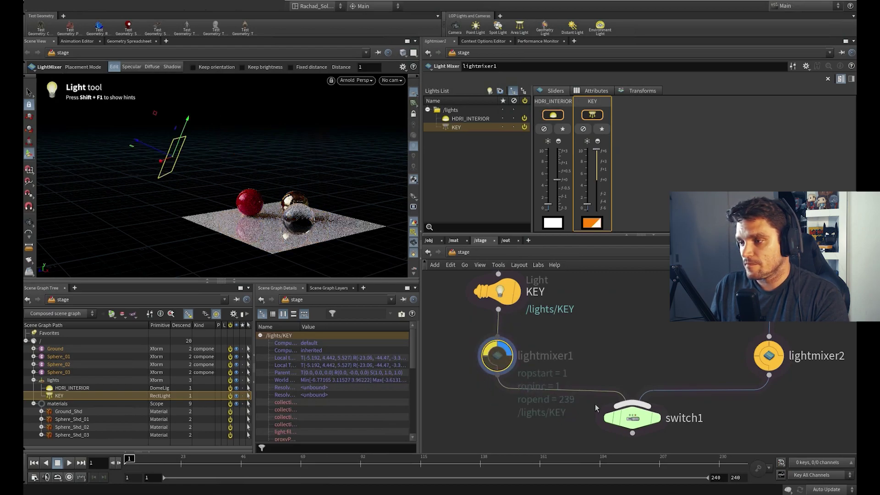
- Set switch1 to select input 1 and display its output in the viewport
{"action": "left_click", "coordinate": [629, 421]}
{"action": "left_click_drag", "start_coordinate": [530, 93], "coordinate": [561, 110]}
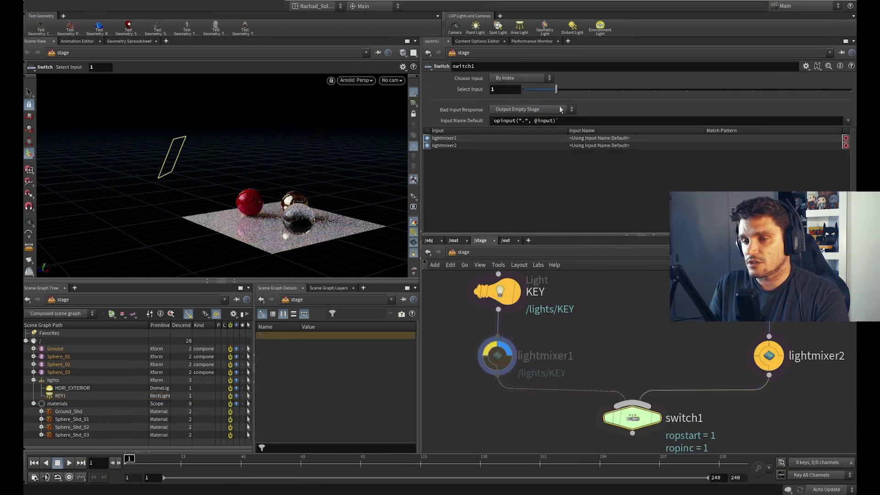
{"action": "left_click", "coordinate": [661, 391]}
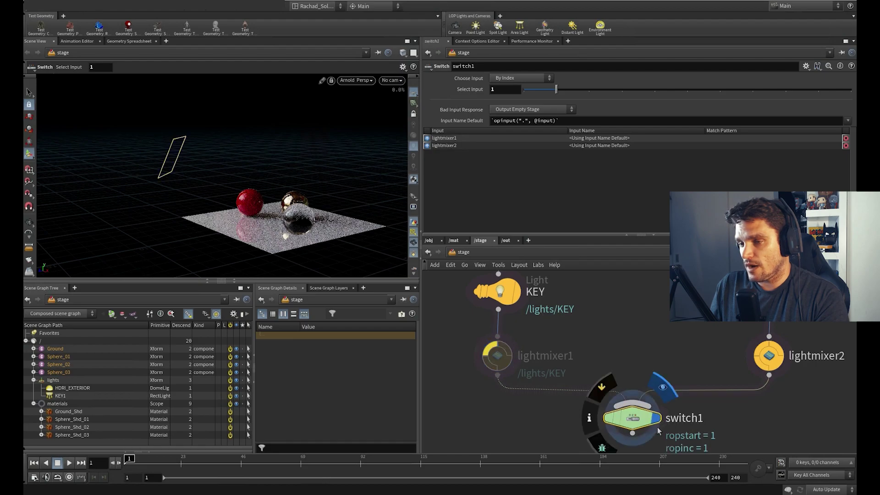
{"action": "left_click_drag", "start_coordinate": [271, 225], "coordinate": [271, 245], "text": "alt"}
{"action": "middle_click_drag", "start_coordinate": [271, 245], "coordinate": [231, 226], "text": "alt"}
{"action": "right_click_drag", "start_coordinate": [231, 227], "coordinate": [209, 227], "text": "alt"}
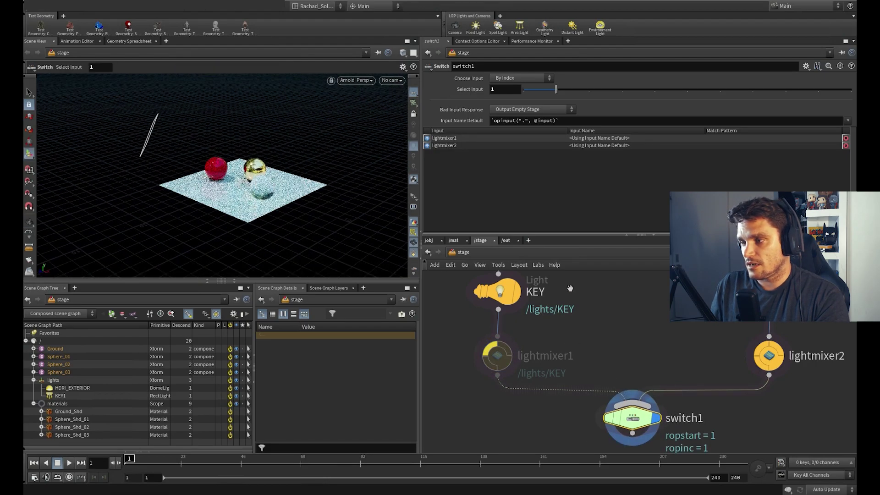
- Try different exposure and intensity levels for HDRI_EXTERIOR in lightmixer2, and return both to their starting levels
{"action": "left_click", "coordinate": [771, 359]}
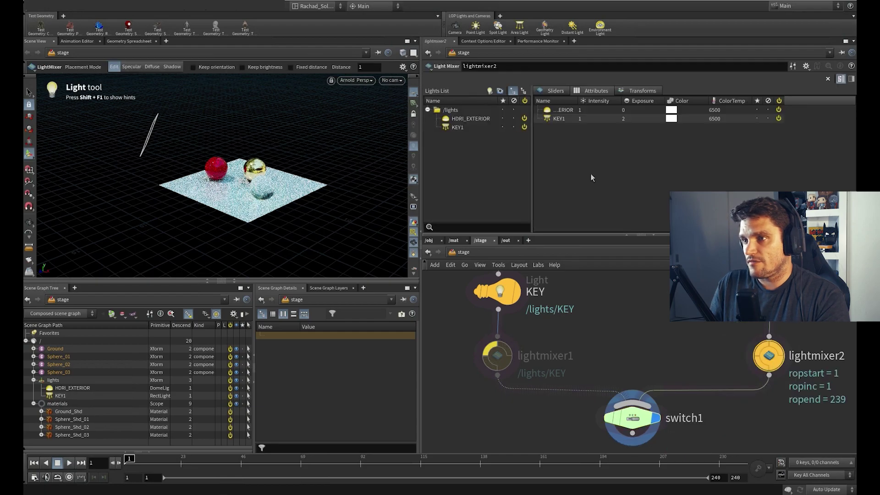
{"action": "left_click", "coordinate": [467, 119]}
{"action": "left_click", "coordinate": [567, 91]}
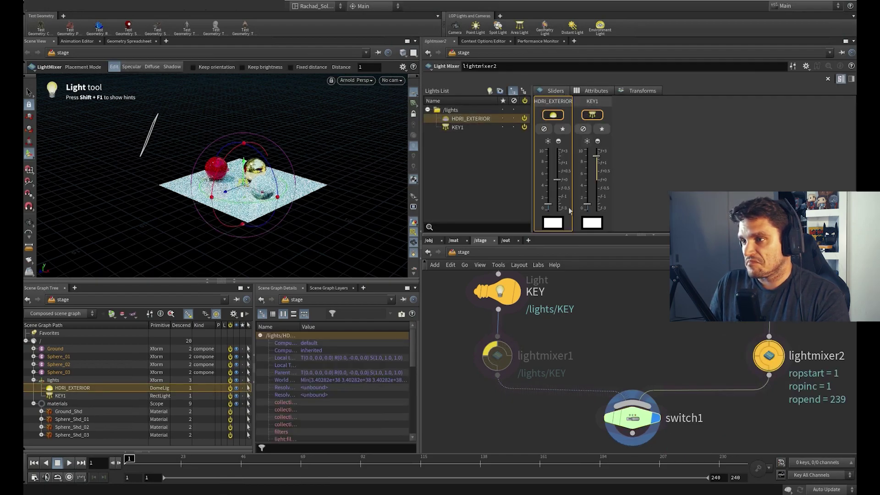
{"action": "left_click_drag", "start_coordinate": [560, 186], "coordinate": [561, 148]}
{"action": "mouse_move", "coordinate": [549, 185]}
{"action": "left_mouse_down"}
{"action": "mouse_move", "coordinate": [549, 159]}
{"action": "mouse_move", "coordinate": [551, 193]}
{"action": "left_mouse_up"}
{"action": "key", "text": "ctrl+z"}
{"action": "left_click_drag", "start_coordinate": [559, 152], "coordinate": [559, 182]}
- Try magenta FF00FF as the HDRI_EXTERIOR colour in lightmixer2, and undo the colour change
{"action": "left_click", "coordinate": [553, 225]}
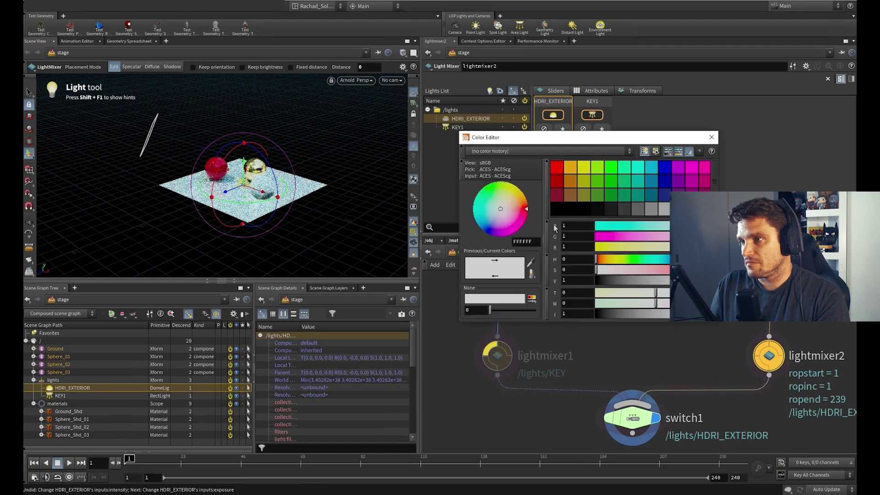
{"action": "left_click", "coordinate": [692, 172]}
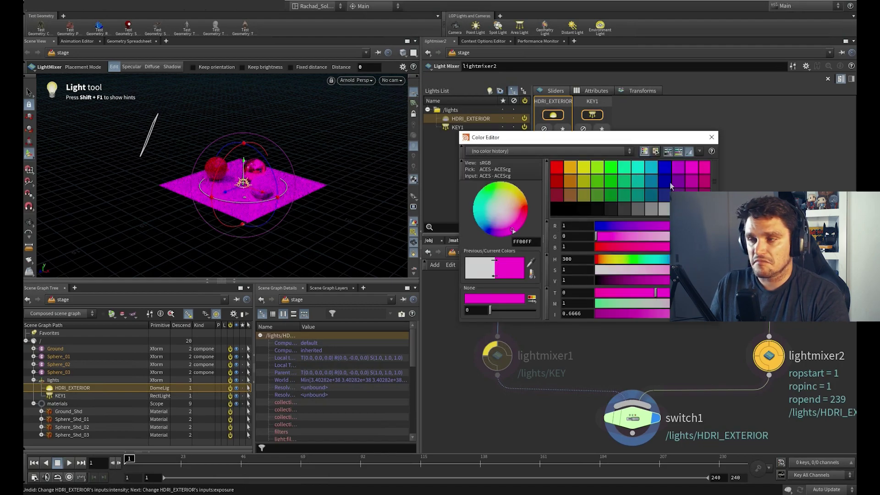
{"action": "left_click", "coordinate": [711, 137]}
{"action": "key", "text": "ctrl+z"}
{"action": "key", "text": "ctrl+z"}
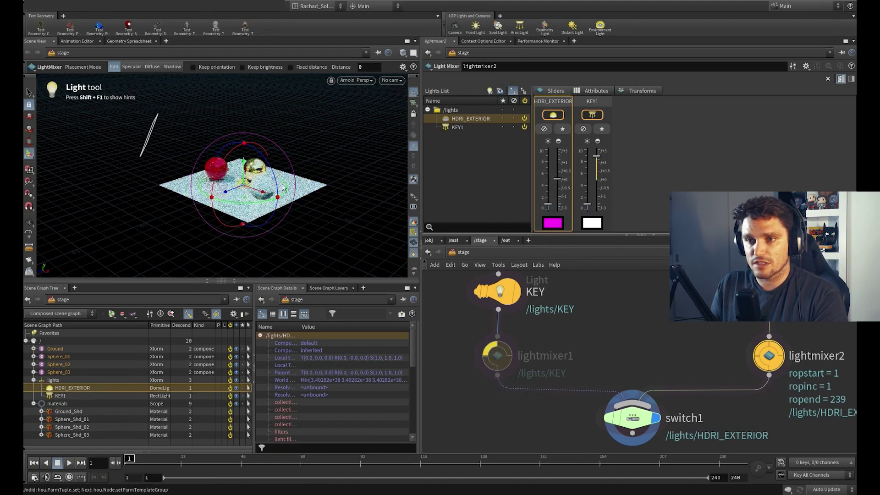
- Examine the exterior lighting on the spheres and ground from several angles and distances
{"action": "left_click_drag", "start_coordinate": [255, 202], "coordinate": [252, 211], "text": "alt"}
{"action": "right_click_drag", "start_coordinate": [252, 212], "coordinate": [293, 199], "text": "alt"}
{"action": "left_click_drag", "start_coordinate": [293, 199], "coordinate": [198, 206], "text": "alt"}
{"action": "middle_click_drag", "start_coordinate": [197, 207], "coordinate": [283, 214], "text": "alt"}
{"action": "left_click_drag", "start_coordinate": [283, 214], "coordinate": [251, 210], "text": "alt"}
{"action": "right_click_drag", "start_coordinate": [280, 207], "coordinate": [263, 209], "text": "alt"}
{"action": "left_click_drag", "start_coordinate": [249, 216], "coordinate": [294, 213], "text": "alt"}
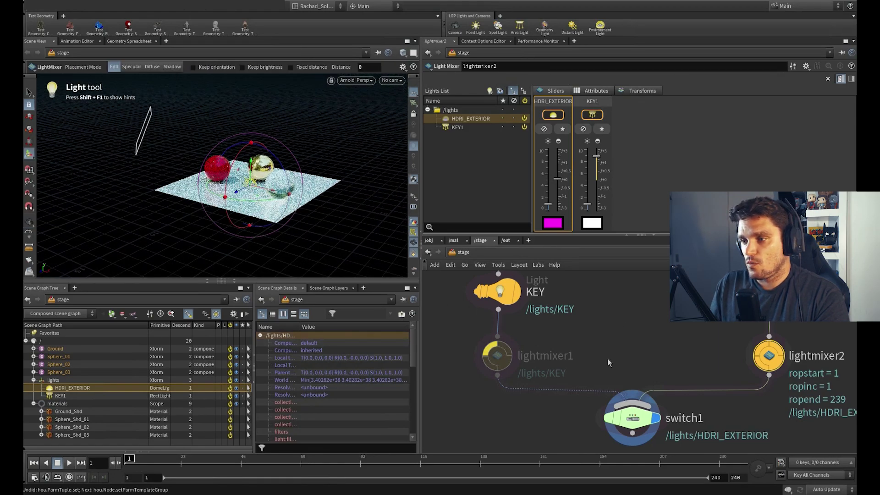
- Add a Camera node below switch1 and connect it to the switch's output
{"action": "scroll", "coordinate": [576, 344], "scroll_direction": "down", "scroll_amount": 5}
{"action": "middle_click_drag", "start_coordinate": [541, 316], "coordinate": [548, 357]}
{"action": "scroll", "coordinate": [609, 349], "scroll_direction": "down", "scroll_amount": 5}
{"action": "middle_click_drag", "start_coordinate": [631, 349], "coordinate": [540, 351]}
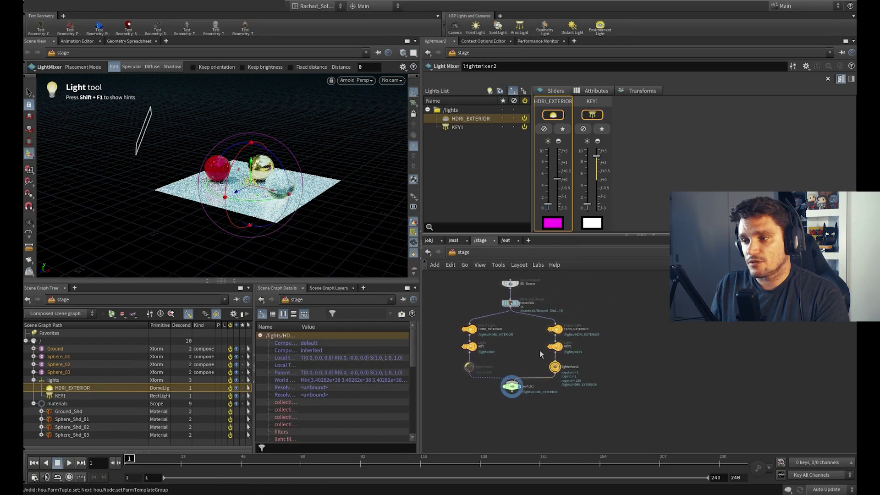
{"action": "key", "text": "Tab"}
{"action": "type", "text": "CAM"}
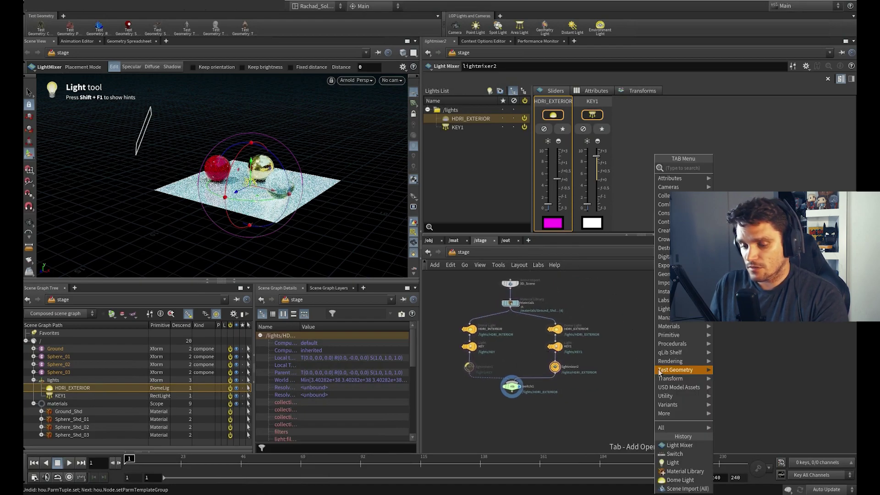
{"action": "type", "text": "ER"}
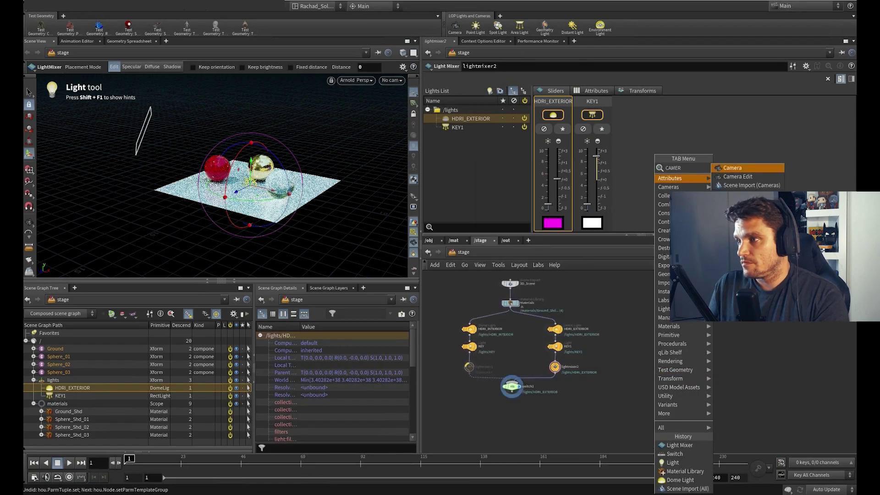
{"action": "left_click", "coordinate": [730, 168]}
{"action": "left_click", "coordinate": [648, 367]}
{"action": "left_click_drag", "start_coordinate": [652, 349], "coordinate": [515, 413]}
{"action": "left_click", "coordinate": [512, 392]}
{"action": "left_click", "coordinate": [510, 412]}
- Rename the new camera node as shotcamera
{"action": "left_click", "coordinate": [530, 412]}
{"action": "type", "text": "R"}
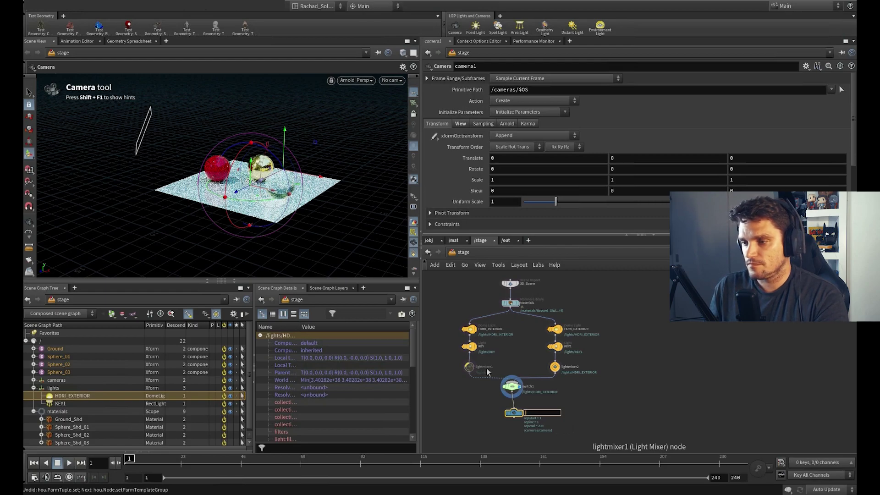
{"action": "left_click", "coordinate": [590, 399]}
{"action": "middle_click_drag", "start_coordinate": [537, 427], "coordinate": [567, 399]}
{"action": "right_click_drag", "start_coordinate": [550, 400], "coordinate": [573, 346]}
{"action": "left_click_drag", "start_coordinate": [549, 384], "coordinate": [548, 369]}
{"action": "left_click", "coordinate": [575, 375]}
{"action": "type", "text": "shota"}
{"action": "type", "text": "amera"}
{"action": "key", "text": "Return"}
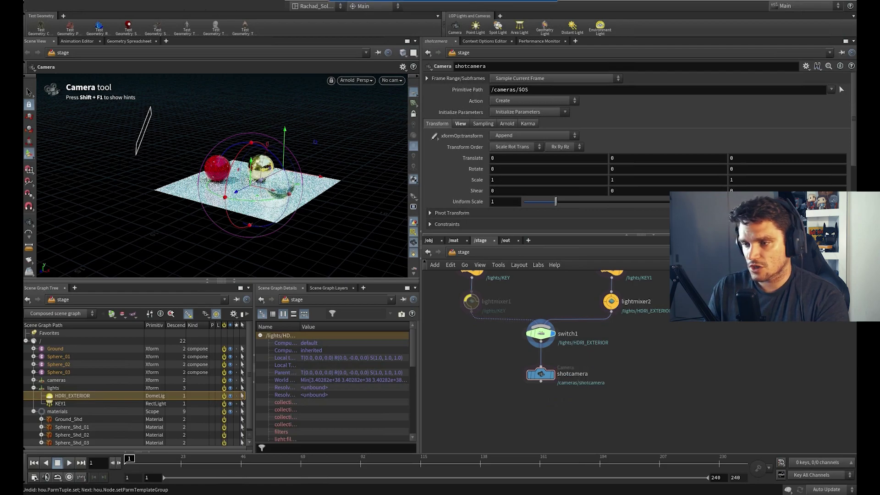
- Display the shotcamera node, look through shotcamera in the viewport and lock the camera to the view
{"action": "left_click", "coordinate": [397, 83]}
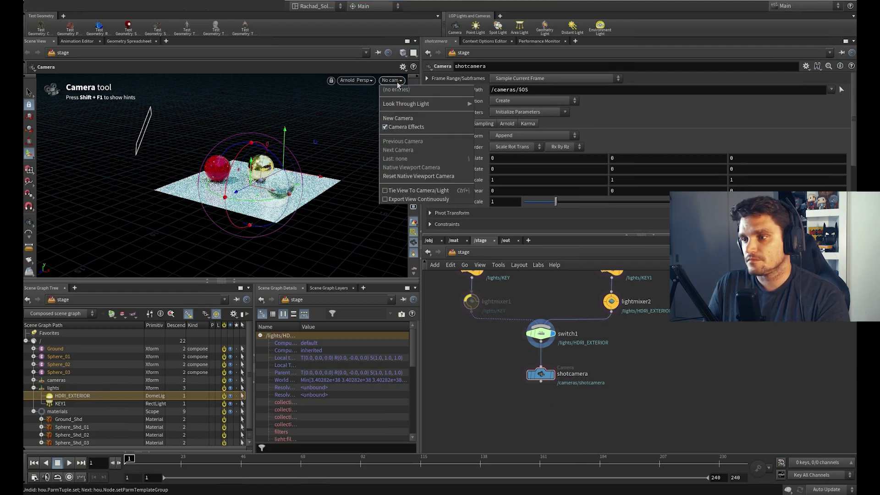
{"action": "left_click", "coordinate": [553, 388]}
{"action": "left_click", "coordinate": [552, 375]}
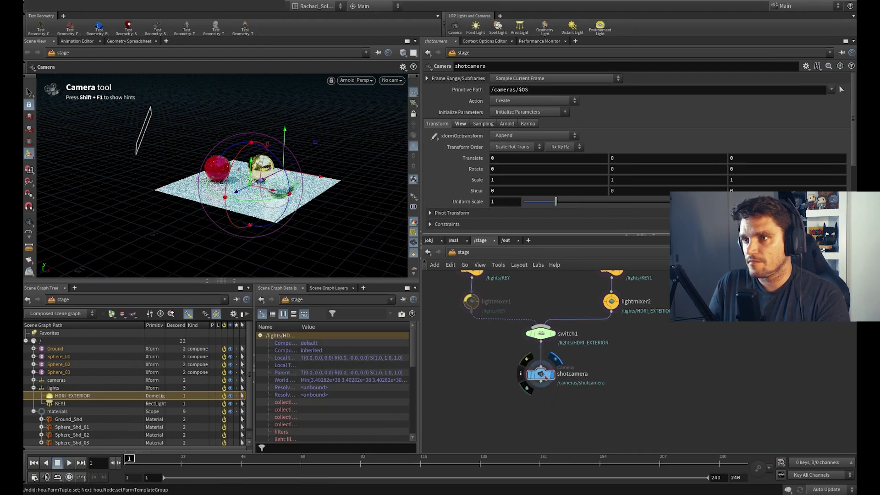
{"action": "left_click", "coordinate": [393, 81]}
{"action": "left_click", "coordinate": [399, 87]}
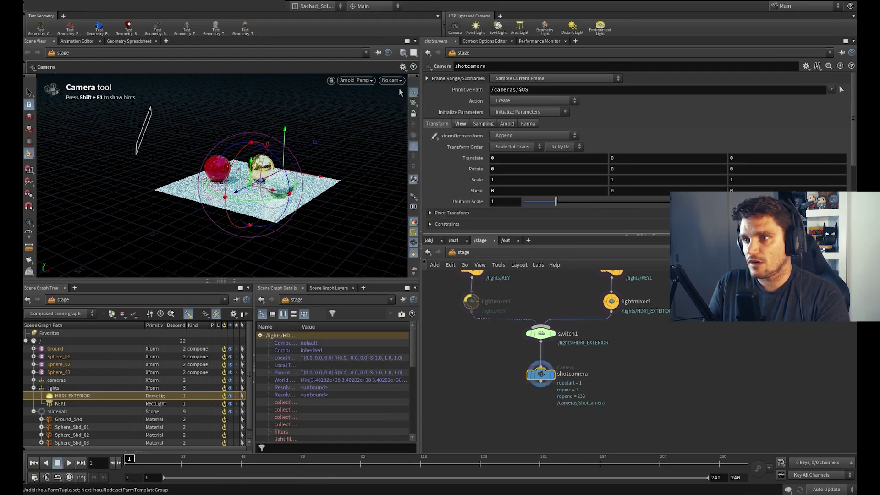
{"action": "left_click", "coordinate": [413, 115]}
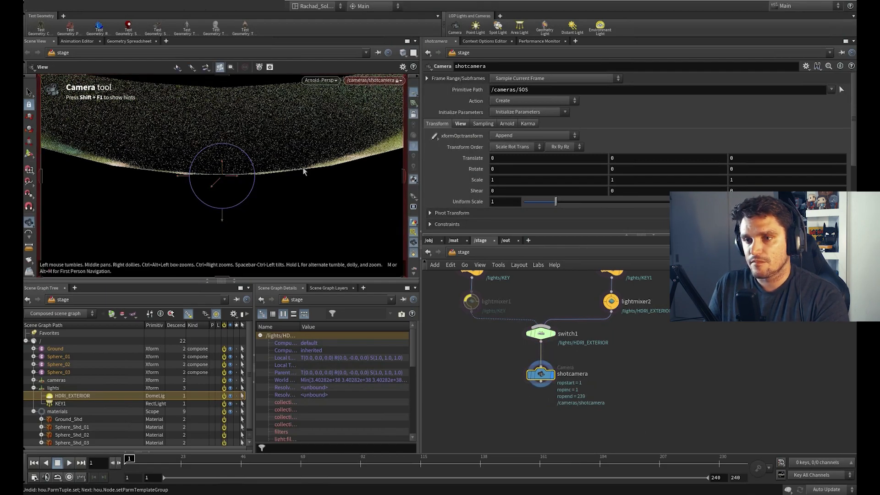
- Frame the spheres through shotcamera, placing it at about 13.01, 11.57, 14.10 with a rotation of -30, 45, 0
{"action": "key", "text": "space+h"}
{"action": "left_click_drag", "start_coordinate": [286, 188], "coordinate": [77, 231], "text": "alt"}
{"action": "right_click_drag", "start_coordinate": [79, 234], "coordinate": [293, 188]}
{"action": "middle_click_drag", "start_coordinate": [293, 188], "coordinate": [285, 205]}
{"action": "left_click_drag", "start_coordinate": [285, 205], "coordinate": [277, 197]}
{"action": "key", "text": "space+h"}
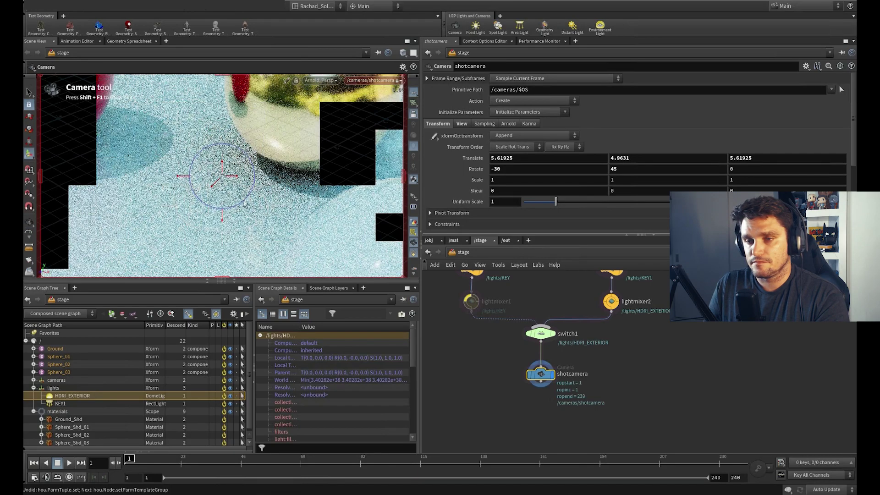
{"action": "right_click_drag", "start_coordinate": [274, 184], "coordinate": [329, 89], "text": "alt"}
- Switch the viewport renderer to Houdini GL and reframe the spheres from a low angle, moving shotcamera to about 12.38, 1.83, 15.51
{"action": "left_click", "coordinate": [330, 82]}
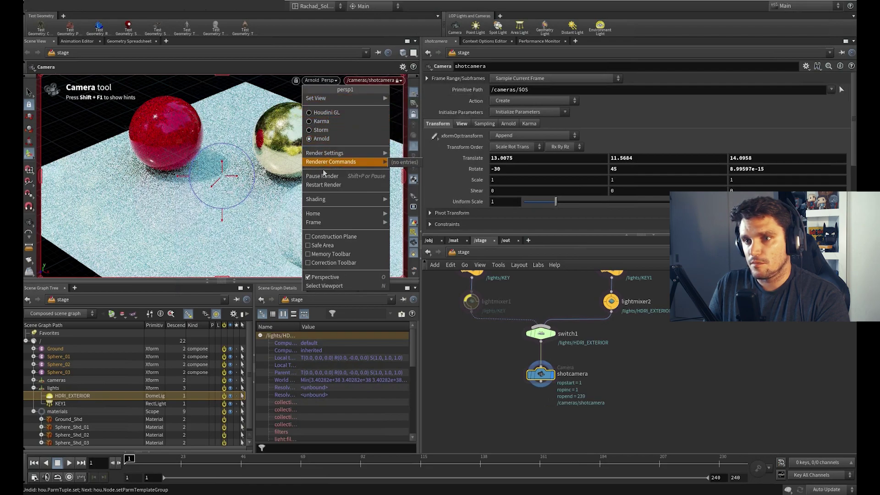
{"action": "key", "text": "Escape"}
{"action": "left_click", "coordinate": [329, 82]}
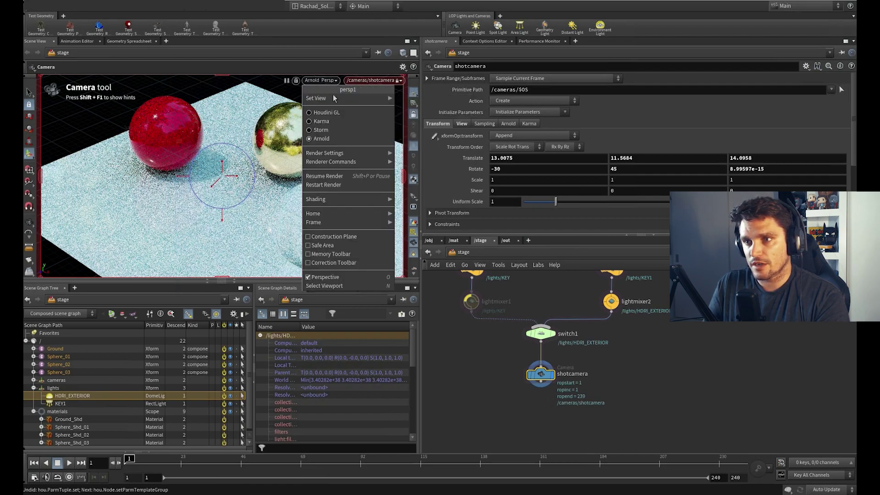
{"action": "left_click", "coordinate": [335, 114]}
{"action": "left_click_drag", "start_coordinate": [302, 215], "coordinate": [314, 156], "text": "alt"}
{"action": "right_click_drag", "start_coordinate": [314, 156], "coordinate": [305, 187]}
{"action": "mouse_move", "coordinate": [304, 187]}
{"action": "middle_mouse_down"}
{"action": "mouse_move", "coordinate": [322, 162]}
{"action": "mouse_move", "coordinate": [309, 180]}
{"action": "mouse_move", "coordinate": [293, 176]}
{"action": "middle_mouse_up"}
{"action": "mouse_move", "coordinate": [292, 177]}
{"action": "left_mouse_down"}
{"action": "mouse_move", "coordinate": [313, 182]}
{"action": "mouse_move", "coordinate": [281, 182]}
{"action": "left_mouse_up"}
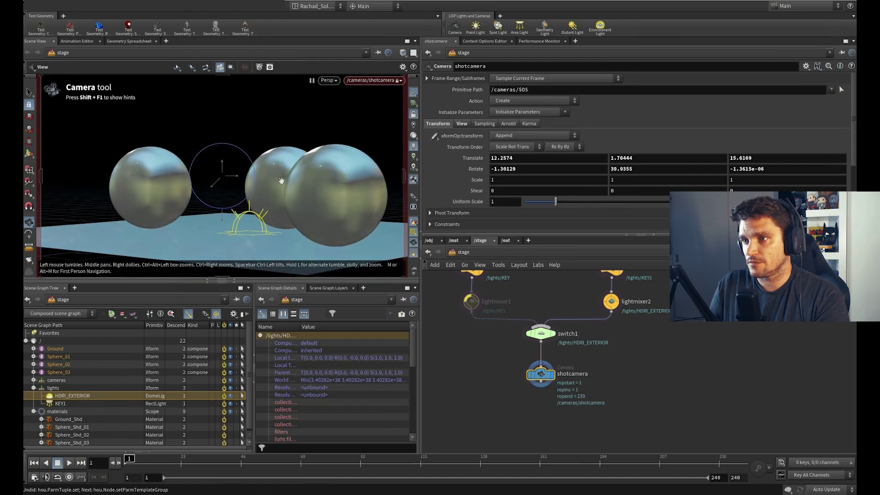
{"action": "middle_click_drag", "start_coordinate": [281, 182], "coordinate": [274, 185], "text": "alt"}
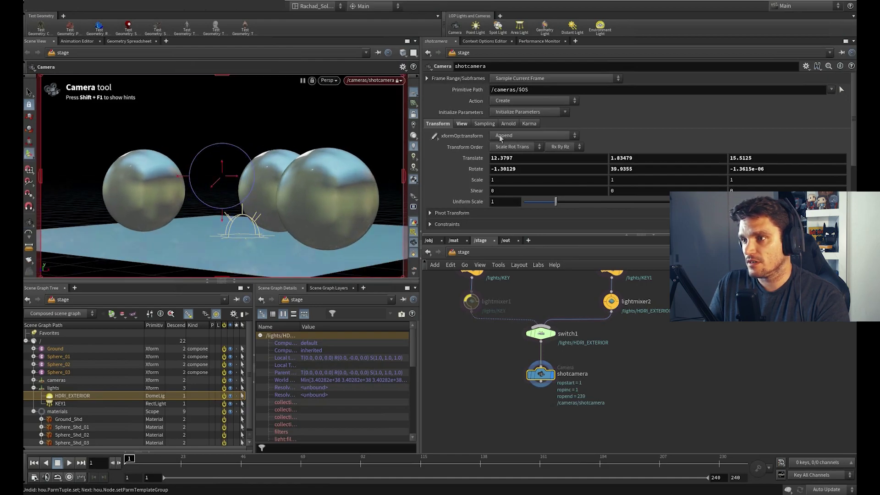
- Set shotcamera's focal length to 19.5 and reframe the three spheres from a higher angle
{"action": "left_click", "coordinate": [463, 125]}
{"action": "left_click_drag", "start_coordinate": [680, 159], "coordinate": [583, 158]}
{"action": "right_click_drag", "start_coordinate": [265, 178], "coordinate": [335, 177], "text": "alt"}
{"action": "right_click_drag", "start_coordinate": [273, 208], "coordinate": [278, 202], "text": "alt"}
{"action": "left_click_drag", "start_coordinate": [278, 202], "coordinate": [238, 224], "text": "alt"}
{"action": "middle_click_drag", "start_coordinate": [234, 218], "coordinate": [259, 220], "text": "alt"}
{"action": "left_click_drag", "start_coordinate": [258, 221], "coordinate": [275, 229], "text": "alt"}
{"action": "middle_click_drag", "start_coordinate": [268, 223], "coordinate": [267, 228], "text": "alt"}
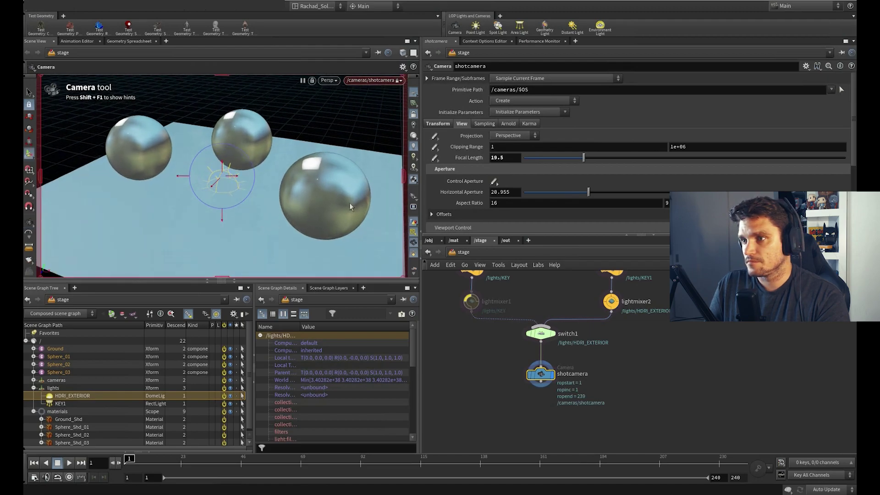
- Set shotcamera's focal length to 33 and pull the camera back to frame all three spheres
{"action": "left_click_drag", "start_coordinate": [507, 159], "coordinate": [461, 158]}
{"action": "type", "text": "33"}
{"action": "key", "text": "Return"}
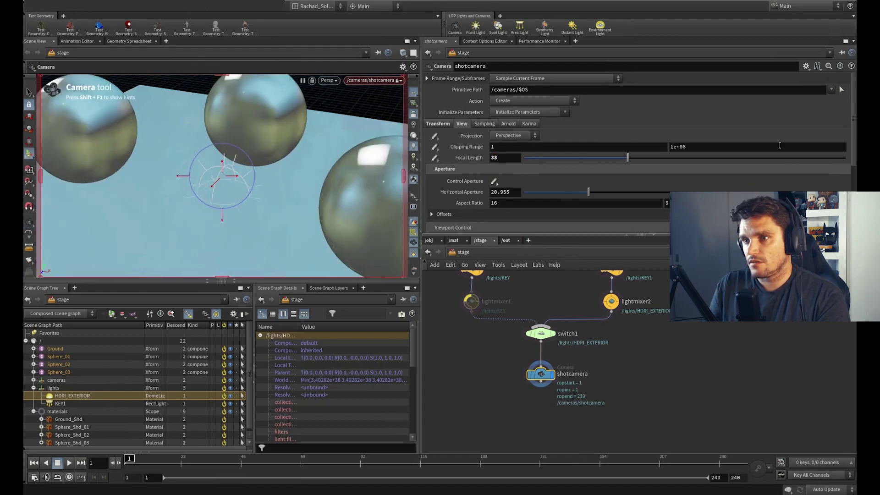
{"action": "right_click_drag", "start_coordinate": [295, 193], "coordinate": [275, 217], "text": "alt"}
{"action": "middle_click_drag", "start_coordinate": [276, 219], "coordinate": [244, 214], "text": "alt"}
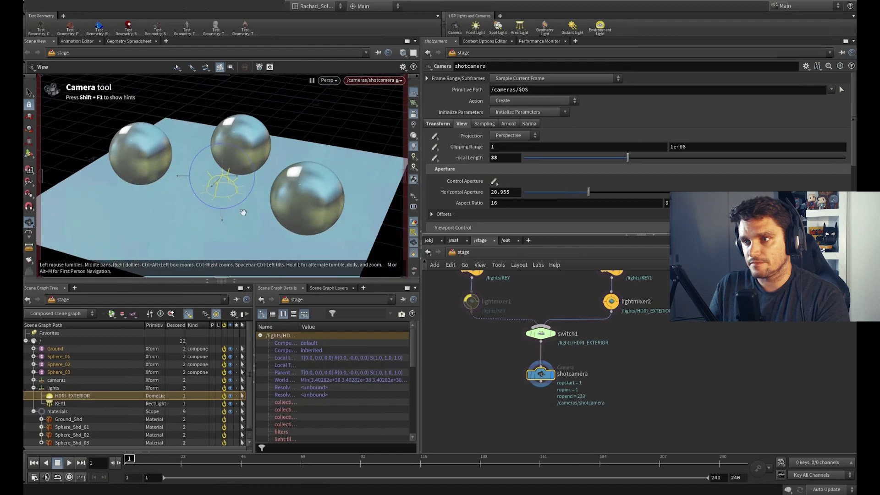
{"action": "left_click_drag", "start_coordinate": [244, 213], "coordinate": [247, 209], "text": "alt"}
- Set shotcamera's horizontal aperture to 68.1 and reframe the spheres from about 3.69, 2.40, 6.43, rotated about -8.5, 27.3
{"action": "left_click_drag", "start_coordinate": [591, 199], "coordinate": [741, 191]}
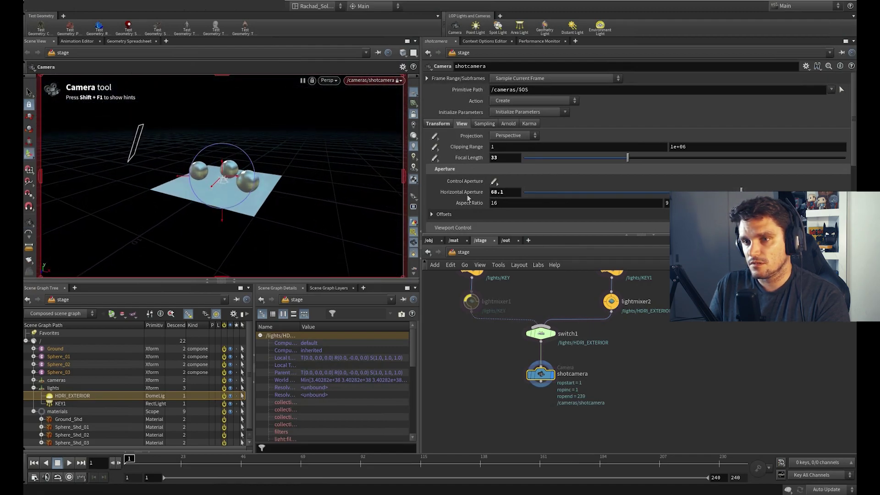
{"action": "right_click_drag", "start_coordinate": [301, 187], "coordinate": [397, 175], "text": "alt"}
{"action": "middle_click_drag", "start_coordinate": [238, 206], "coordinate": [279, 219], "text": "alt"}
{"action": "left_click_drag", "start_coordinate": [279, 219], "coordinate": [296, 210], "text": "alt"}
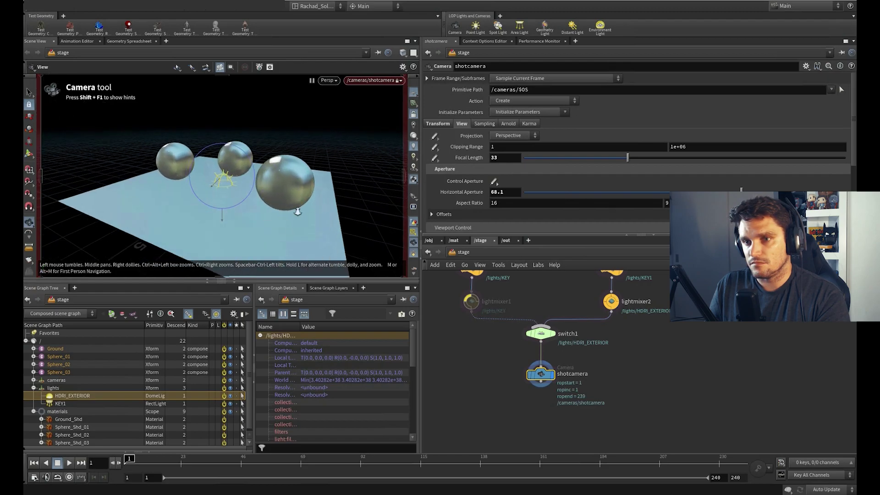
{"action": "right_click_drag", "start_coordinate": [296, 209], "coordinate": [269, 238], "text": "alt"}
{"action": "left_click_drag", "start_coordinate": [269, 238], "coordinate": [259, 220], "text": "alt"}
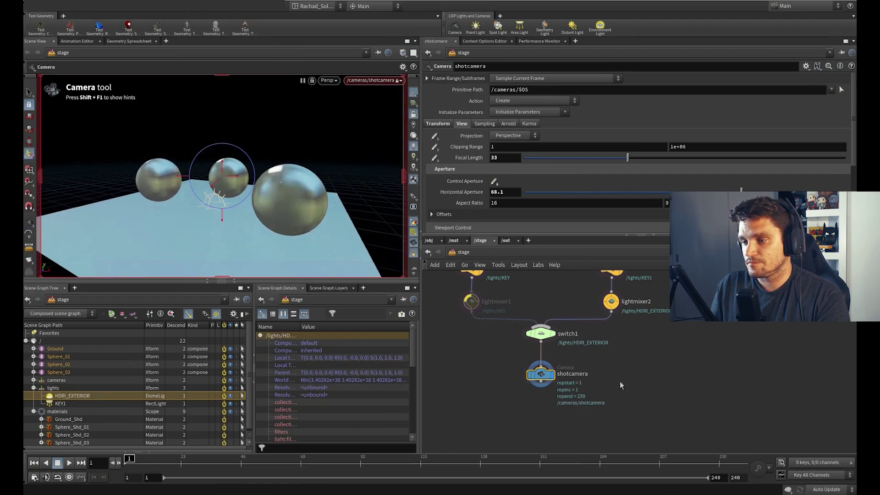
- Switch the viewport renderer back to Arnold and restart the render
{"action": "left_click", "coordinate": [543, 381]}
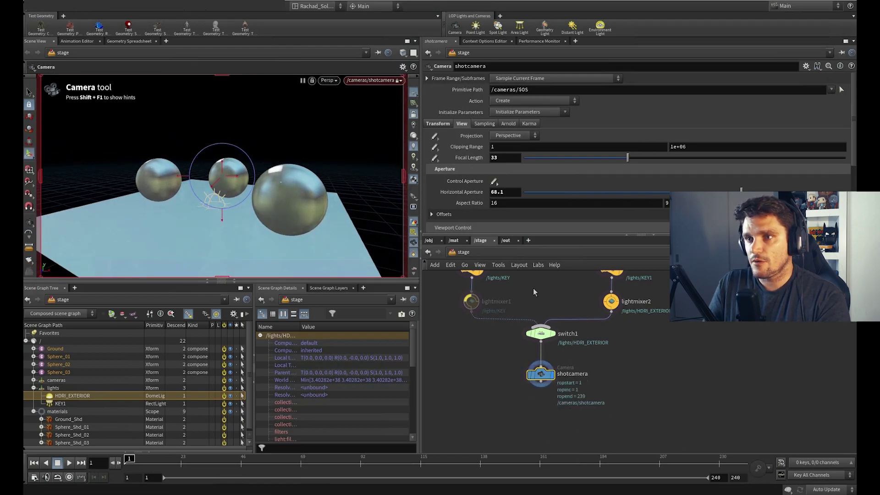
{"action": "left_click", "coordinate": [328, 81]}
{"action": "left_click", "coordinate": [337, 142]}
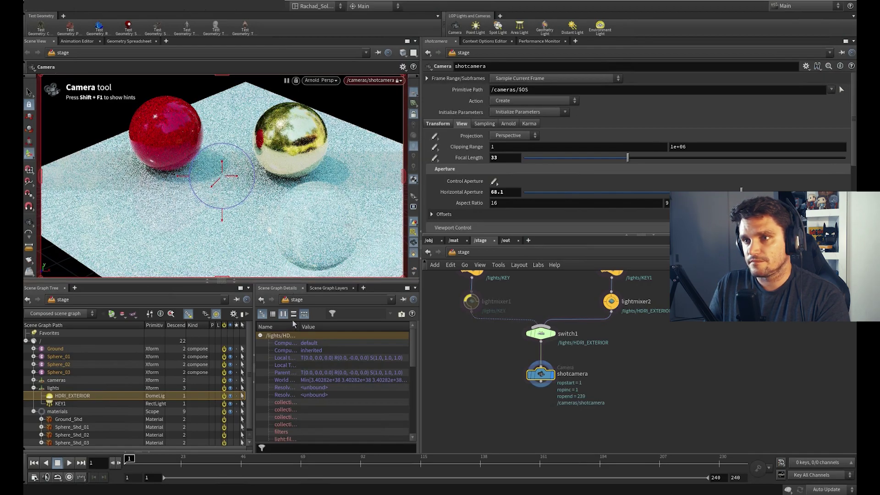
{"action": "left_click", "coordinate": [322, 81]}
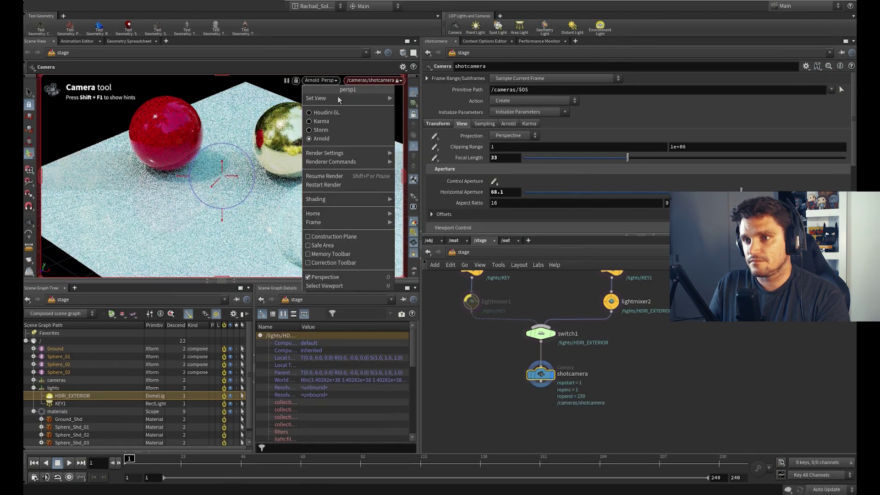
{"action": "left_click", "coordinate": [335, 187]}
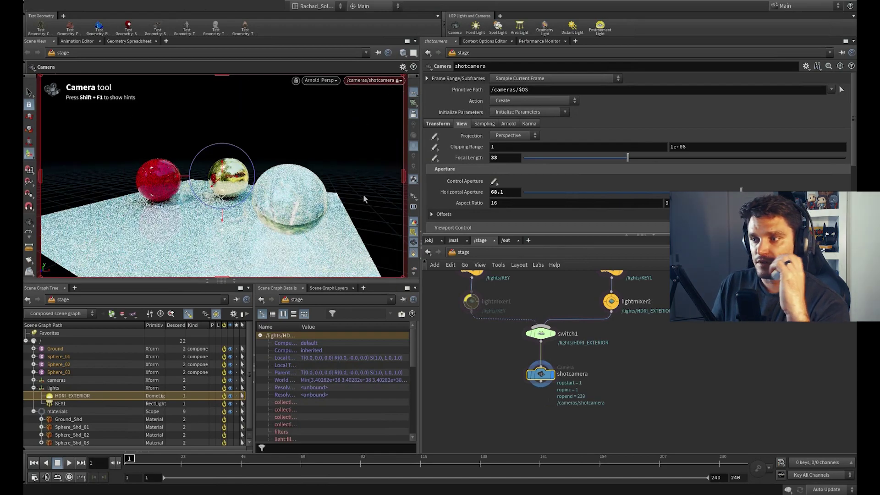
- Set switch1's Select Input to 0 to use the interior lighting branch
{"action": "left_click", "coordinate": [541, 333]}
{"action": "left_click_drag", "start_coordinate": [553, 92], "coordinate": [523, 94]}
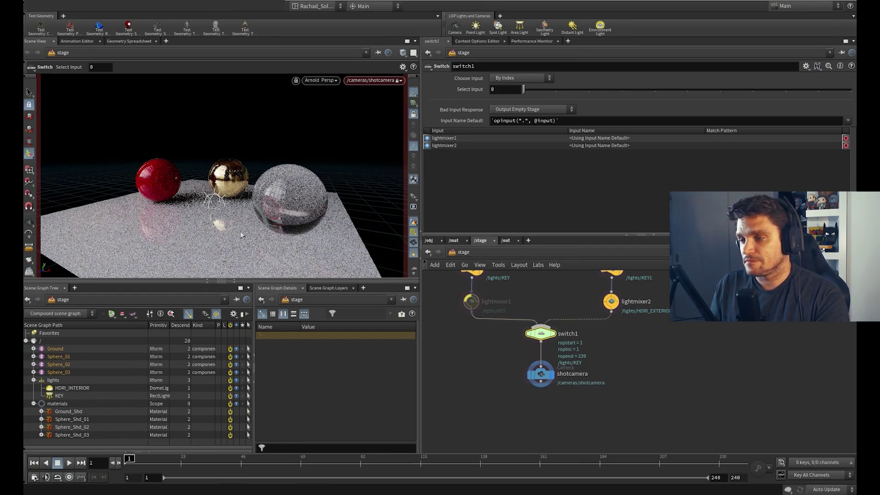
- Examine the node network from the 3D_Scene import through both lighting branches to shotcamera
{"action": "middle_click_drag", "start_coordinate": [630, 379], "coordinate": [614, 480]}
{"action": "middle_click_drag", "start_coordinate": [593, 441], "coordinate": [620, 325]}
{"action": "right_click_drag", "start_coordinate": [597, 351], "coordinate": [568, 354]}
{"action": "middle_click_drag", "start_coordinate": [614, 344], "coordinate": [587, 401]}
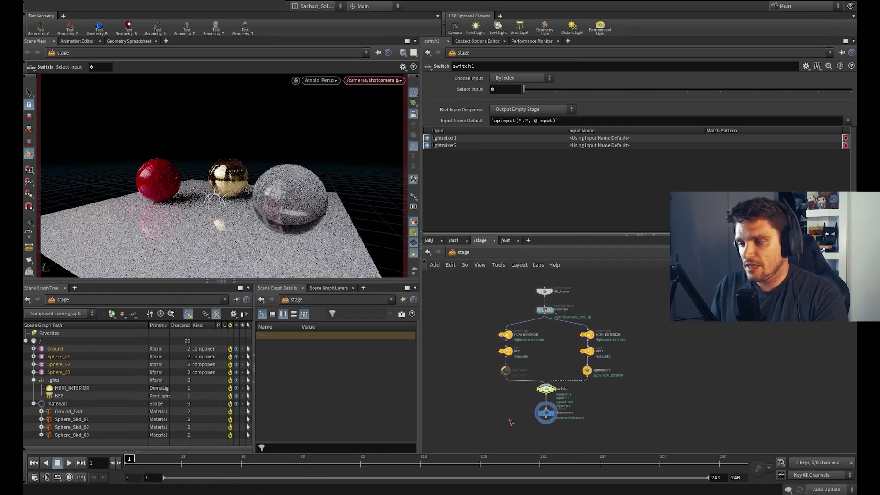
{"action": "scroll", "coordinate": [536, 408], "scroll_direction": "up", "scroll_amount": 3}
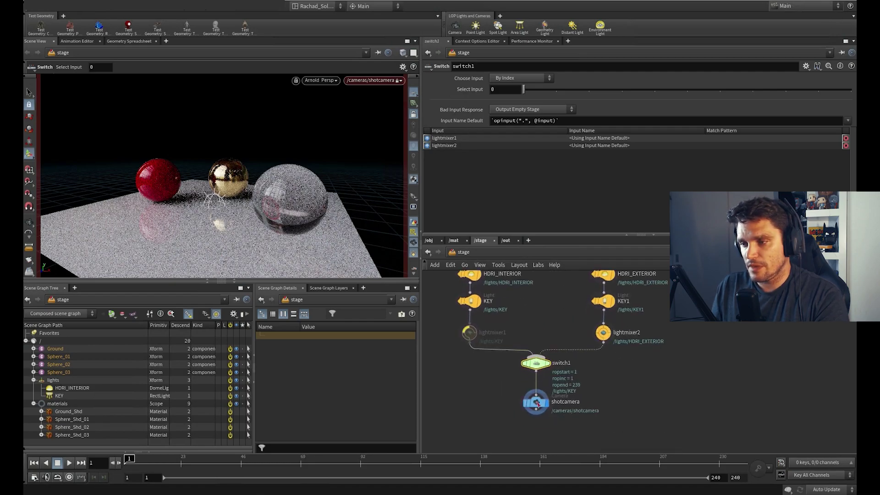
{"action": "left_click_drag", "start_coordinate": [536, 407], "coordinate": [536, 409]}
{"action": "middle_click_drag", "start_coordinate": [559, 318], "coordinate": [561, 384]}
{"action": "middle_click_drag", "start_coordinate": [568, 339], "coordinate": [561, 394]}
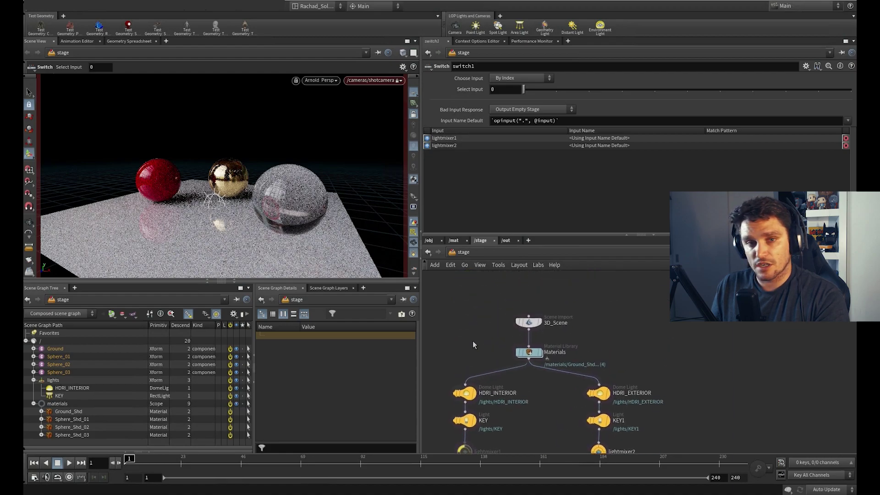
- Cut the shotcamera node from below switch1, paste it and insert it between 3D_Scene and Materials
{"action": "middle_click_drag", "start_coordinate": [548, 423], "coordinate": [551, 347]}
{"action": "middle_click_drag", "start_coordinate": [554, 423], "coordinate": [575, 493]}
{"action": "left_click", "coordinate": [539, 415]}
{"action": "key", "text": "ctrl+x"}
{"action": "key", "text": "ctrl+v"}
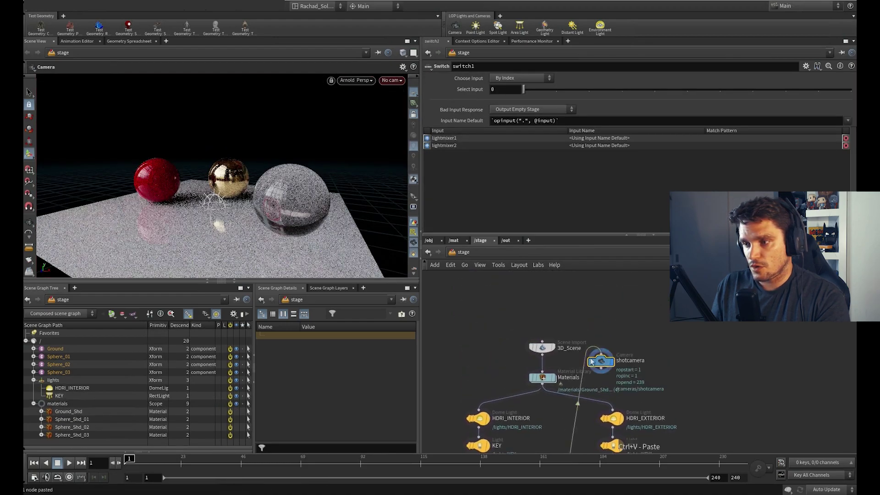
{"action": "left_click_drag", "start_coordinate": [602, 361], "coordinate": [546, 323]}
{"action": "left_click_drag", "start_coordinate": [546, 366], "coordinate": [545, 351]}
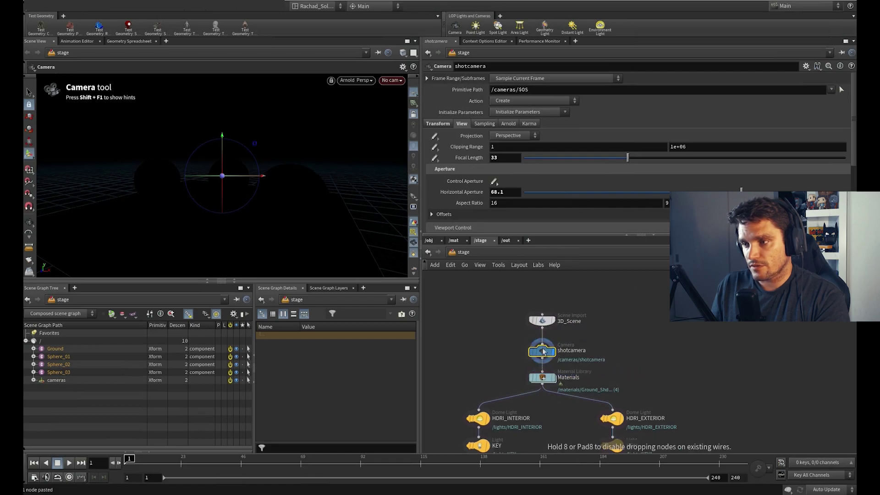
- Display the switch1 node and look through /cameras/shotcamera in the viewport
{"action": "middle_click_drag", "start_coordinate": [542, 415], "coordinate": [563, 313]}
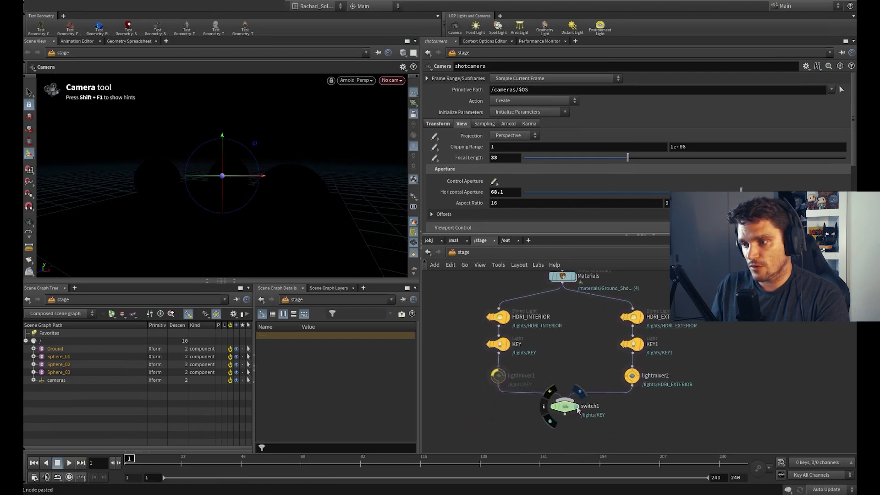
{"action": "left_click", "coordinate": [577, 406]}
{"action": "left_click", "coordinate": [392, 80]}
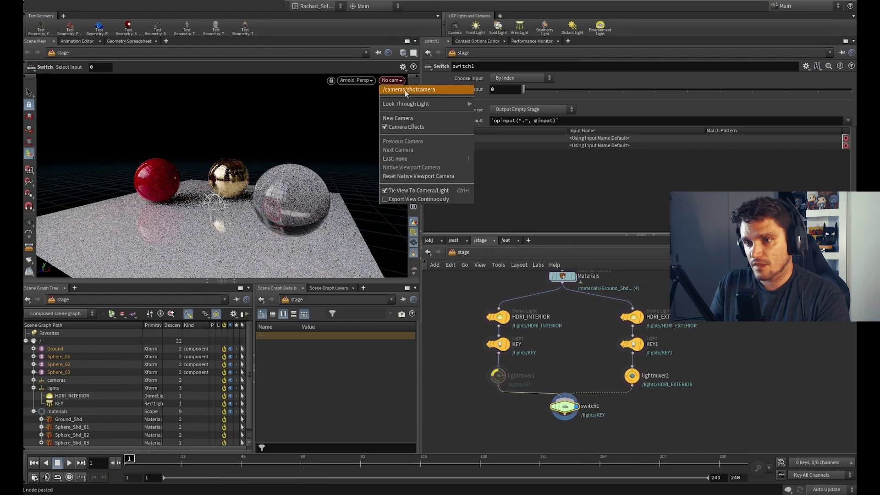
{"action": "left_click", "coordinate": [405, 90]}
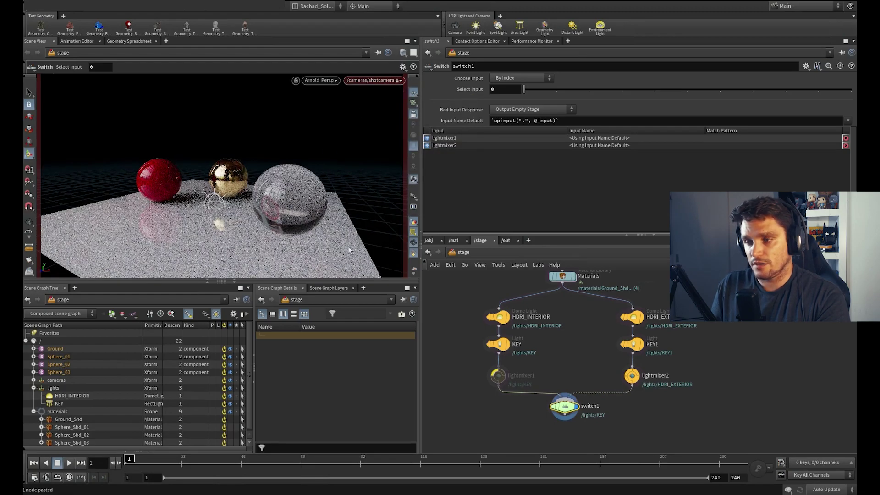
- Add a Render Settings node below switch1, connect it to the switch's output and display it
{"action": "middle_click_drag", "start_coordinate": [591, 319], "coordinate": [602, 402]}
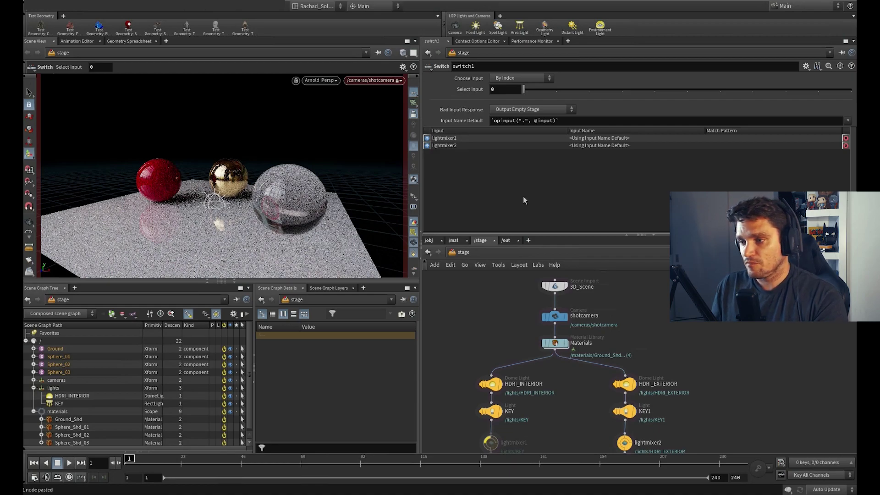
{"action": "scroll", "coordinate": [640, 332], "scroll_direction": "down", "scroll_amount": 5}
{"action": "middle_click_drag", "start_coordinate": [612, 363], "coordinate": [569, 367]}
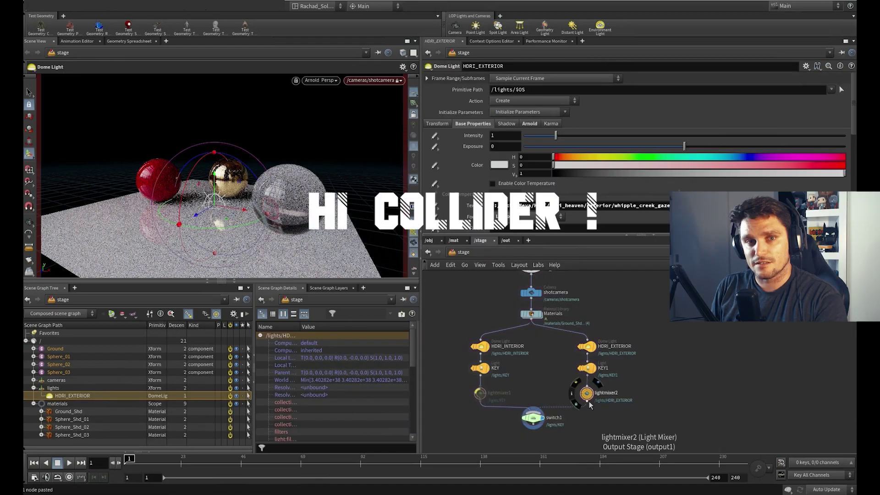
{"action": "key", "text": "Tab"}
{"action": "type", "text": "re"}
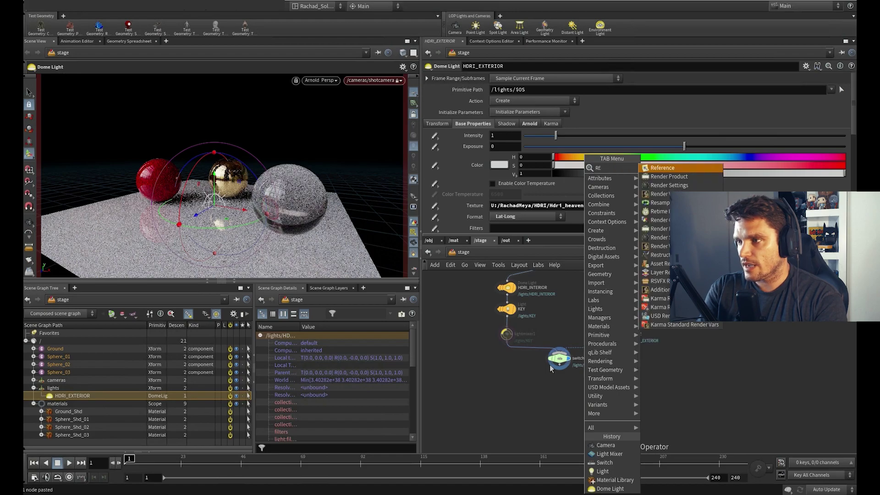
{"action": "left_click", "coordinate": [662, 186]}
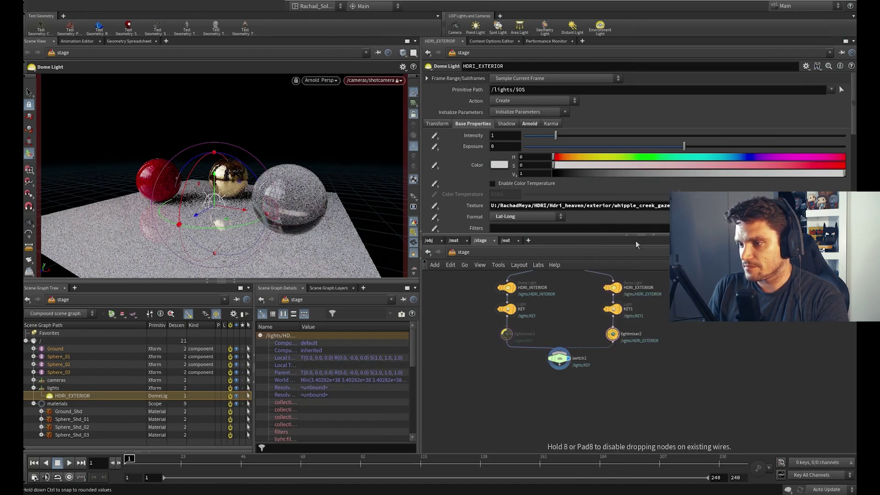
{"action": "left_click", "coordinate": [557, 382]}
{"action": "left_click_drag", "start_coordinate": [558, 383], "coordinate": [561, 381]}
{"action": "left_click", "coordinate": [568, 386]}
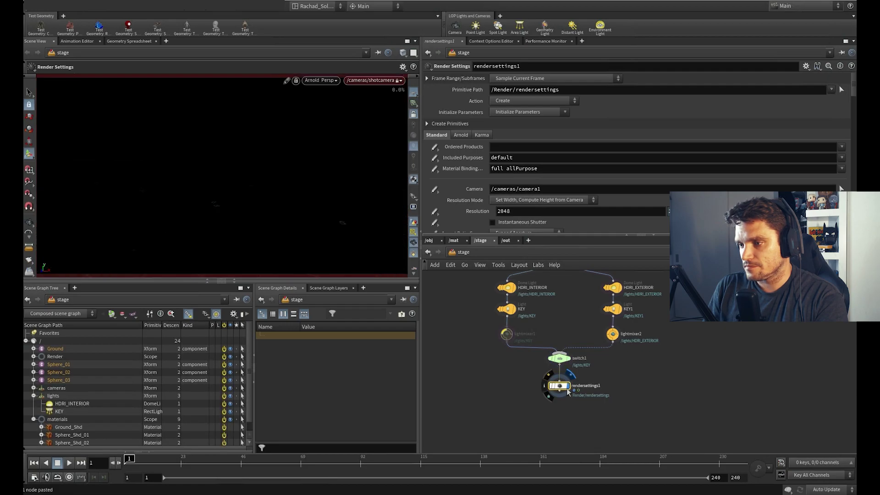
- Rename the Render Settings node as high_samples
{"action": "key", "text": "F2"}
{"action": "type", "text": "high_"}
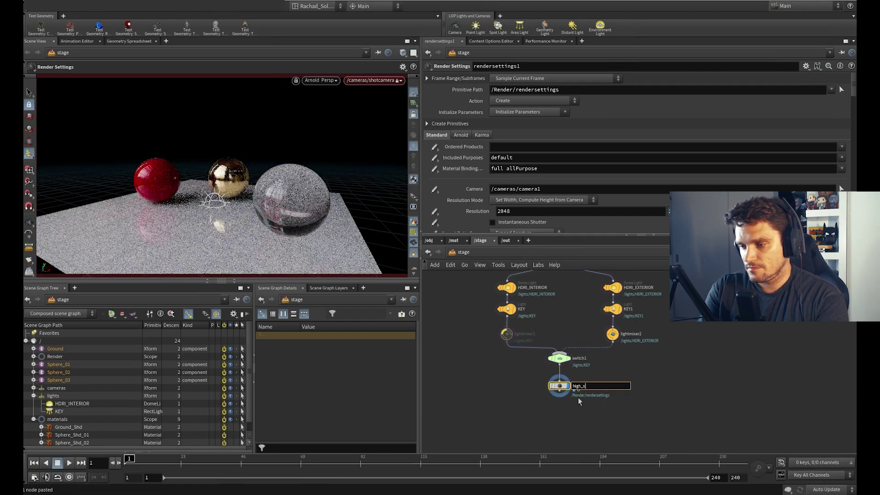
{"action": "type", "text": "samples"}
{"action": "key", "text": "Return"}
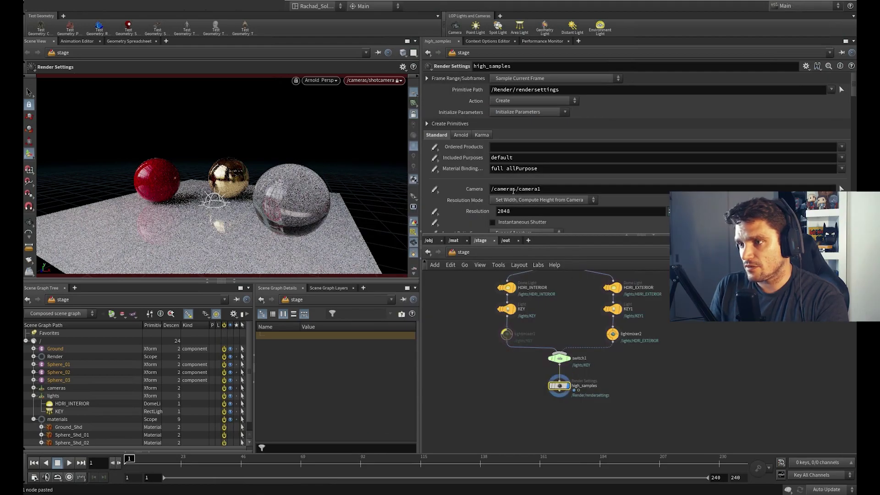
- Set the render camera of high_samples to /cameras/shotcamera using the shotcamera primitive from the scene graph
{"action": "left_click_drag", "start_coordinate": [554, 190], "coordinate": [481, 191]}
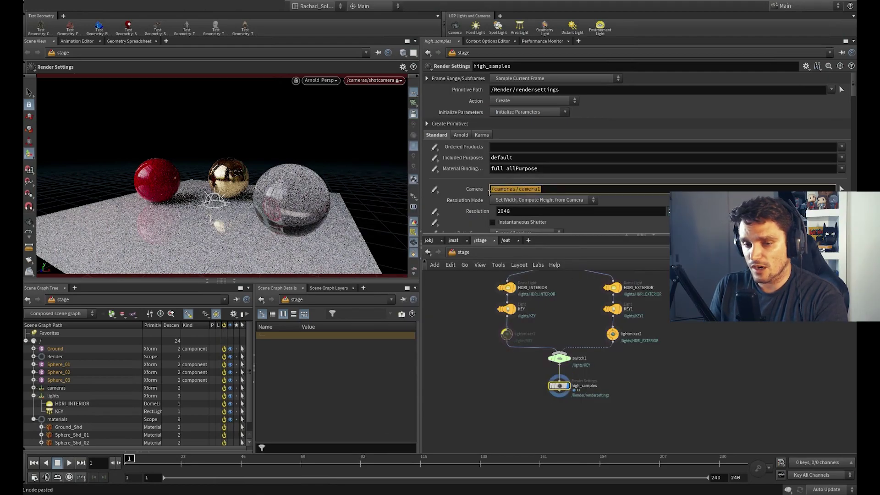
{"action": "left_click", "coordinate": [34, 395]}
{"action": "left_click", "coordinate": [33, 403]}
{"action": "left_click", "coordinate": [34, 388]}
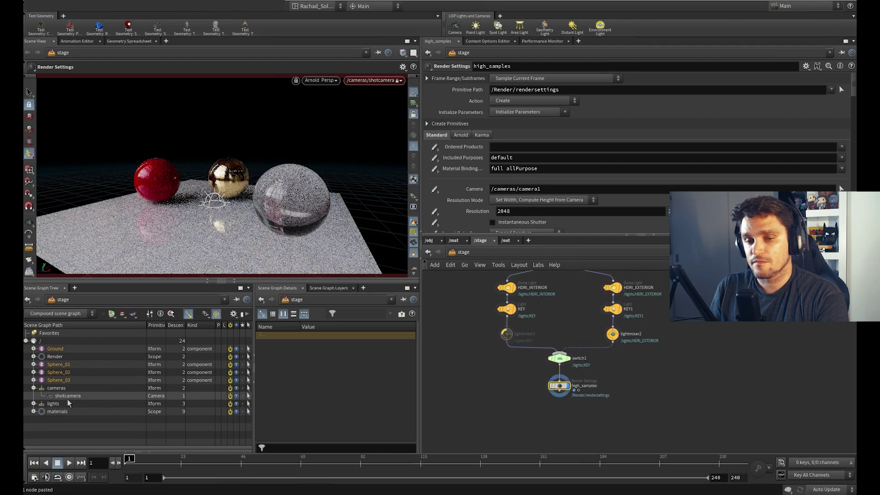
{"action": "left_click", "coordinate": [73, 395]}
{"action": "left_click_drag", "start_coordinate": [53, 397], "coordinate": [571, 189]}
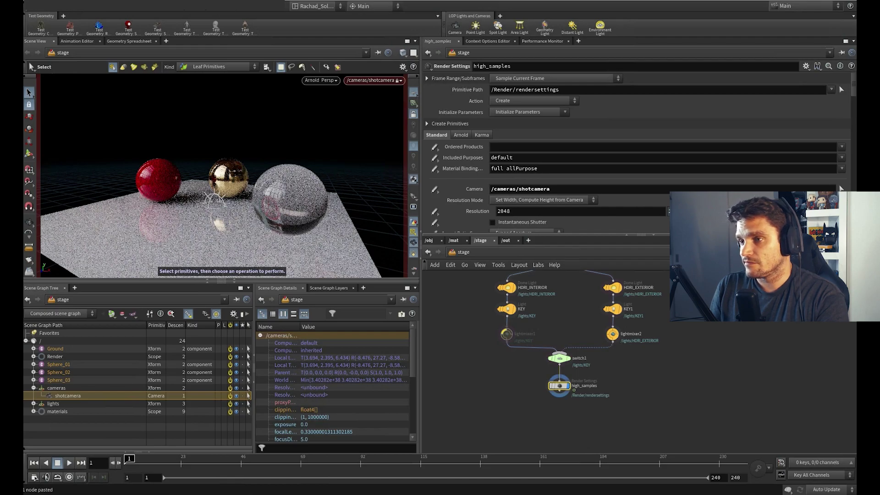
- Delete the channels on the resolution of high_samples and unlock its computed height value
{"action": "right_click", "coordinate": [468, 214]}
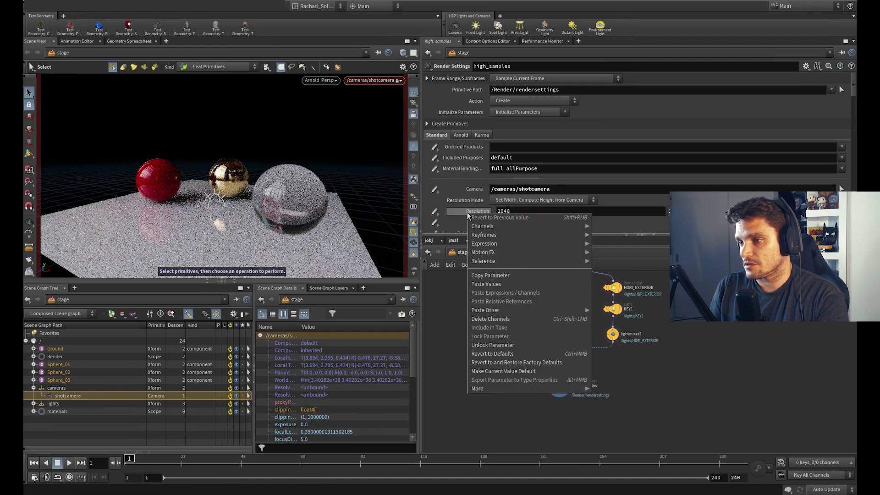
{"action": "left_click", "coordinate": [491, 320]}
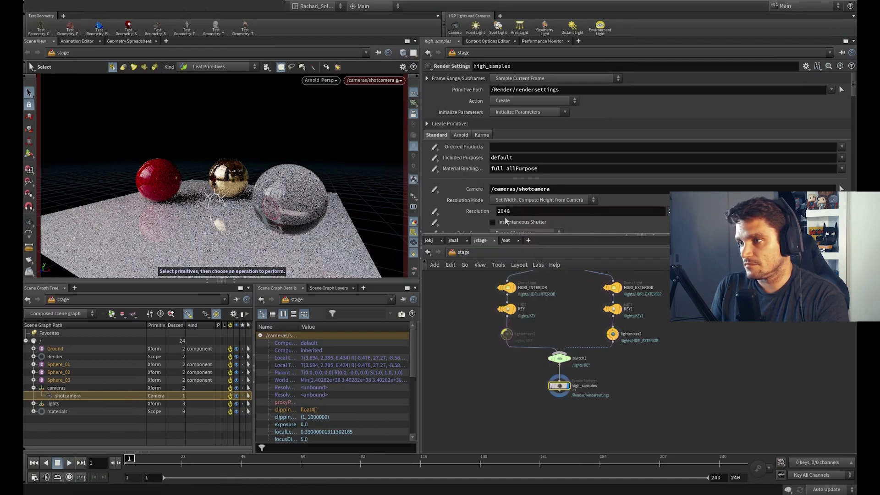
{"action": "right_click", "coordinate": [702, 211]}
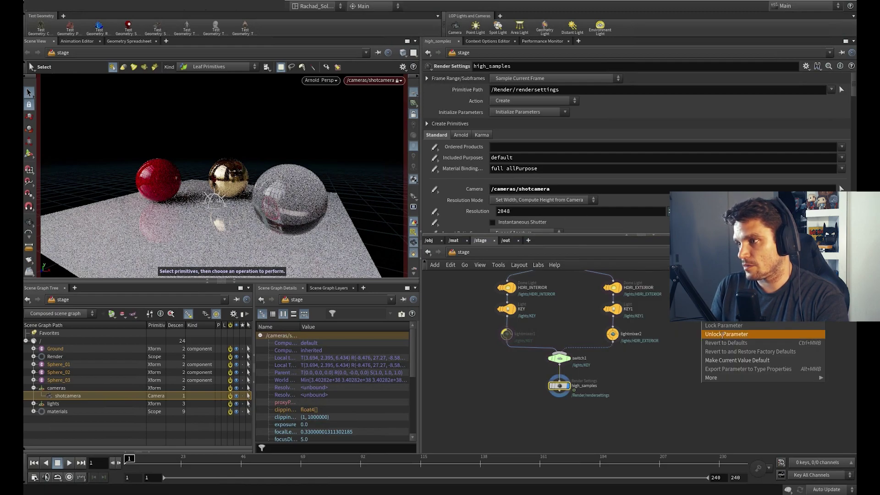
{"action": "left_click", "coordinate": [726, 334]}
{"action": "right_click", "coordinate": [692, 212]}
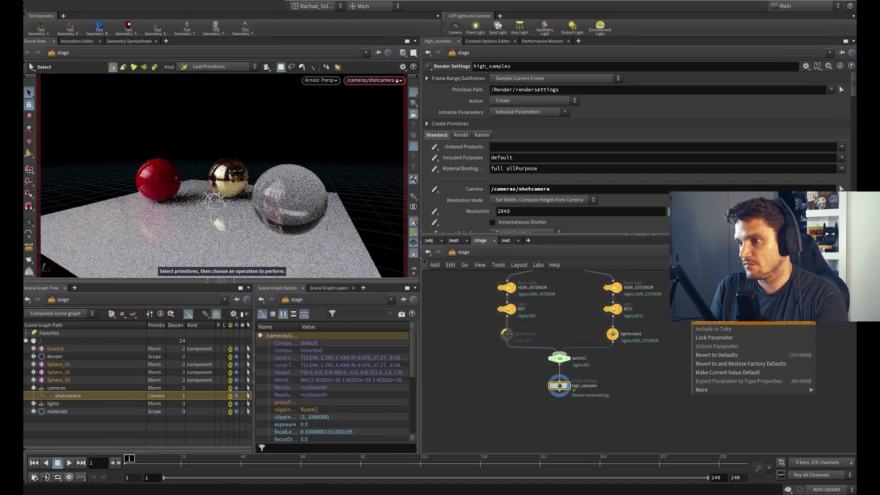
{"action": "left_click", "coordinate": [715, 329]}
- Set the render resolution width of high_samples to 1920
{"action": "left_click_drag", "start_coordinate": [516, 211], "coordinate": [487, 168]}
{"action": "type", "text": "1920"}
{"action": "key", "text": "Return"}
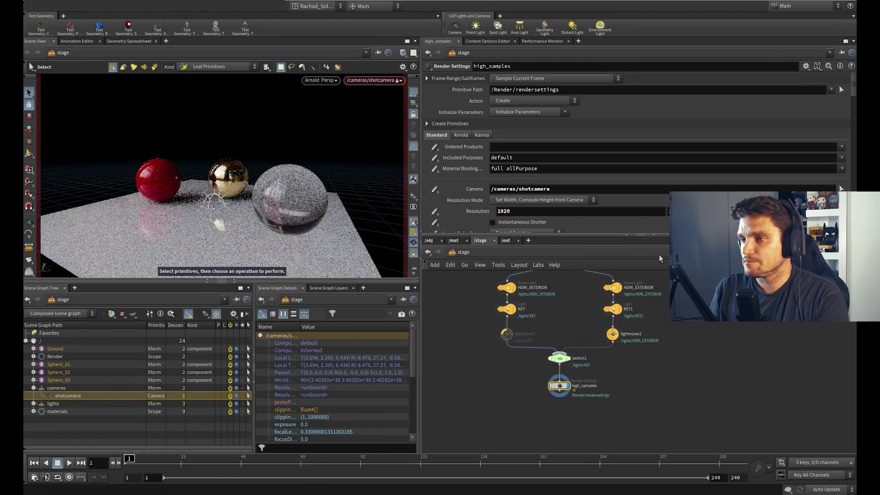
- Activate the Enable Progressive Render override in the Arnold sampling settings of high_samples, with progressive rendering off
{"action": "left_click_drag", "start_coordinate": [546, 234], "coordinate": [543, 286]}
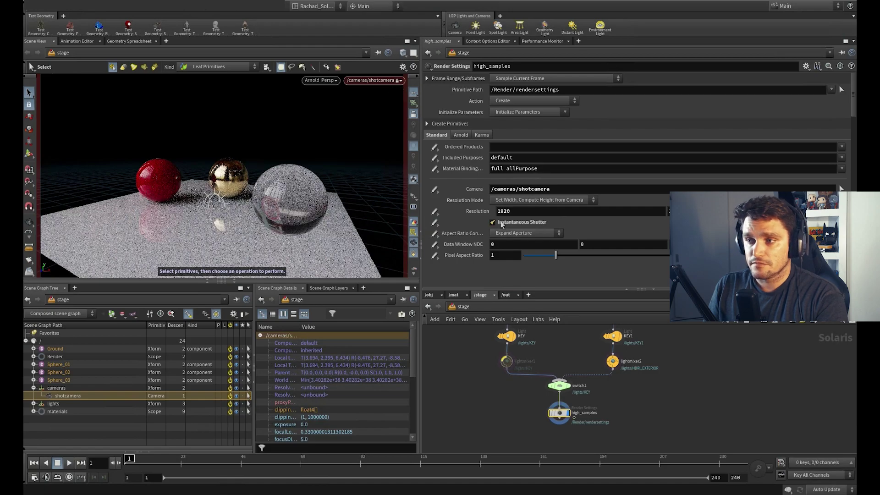
{"action": "left_click", "coordinate": [461, 137]}
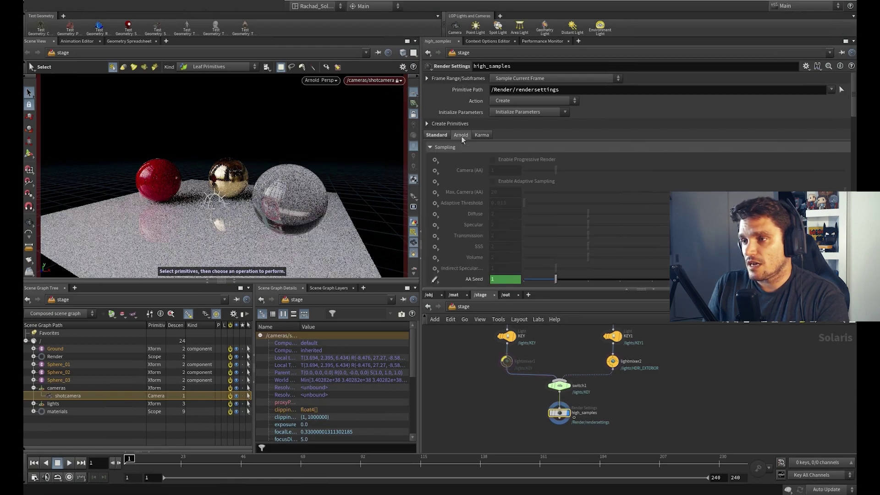
{"action": "left_click", "coordinate": [479, 136]}
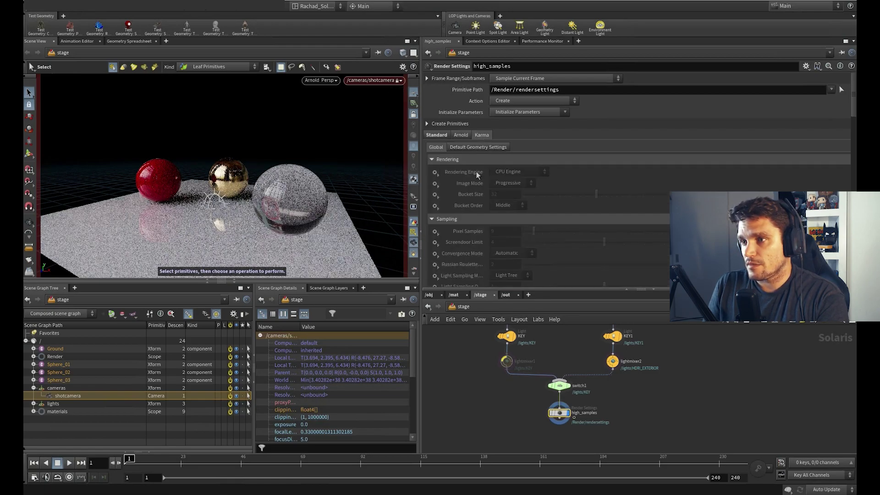
{"action": "left_click", "coordinate": [461, 137]}
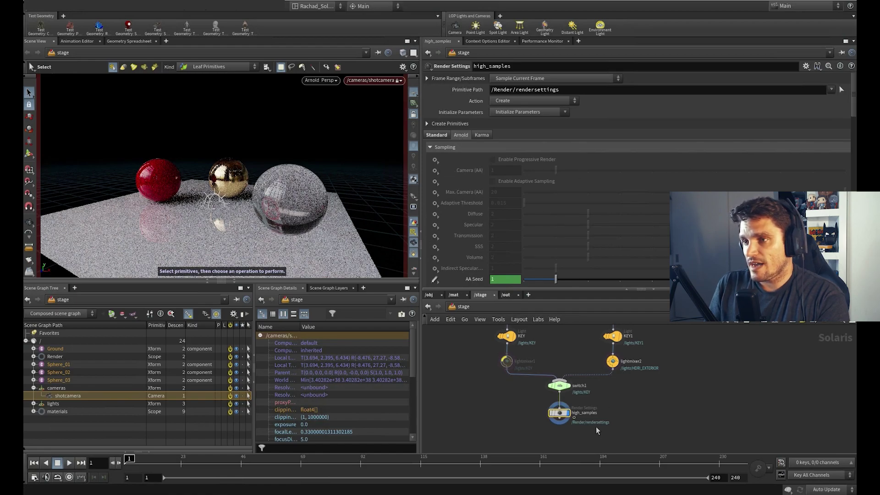
{"action": "left_click", "coordinate": [435, 161]}
{"action": "left_click", "coordinate": [444, 167]}
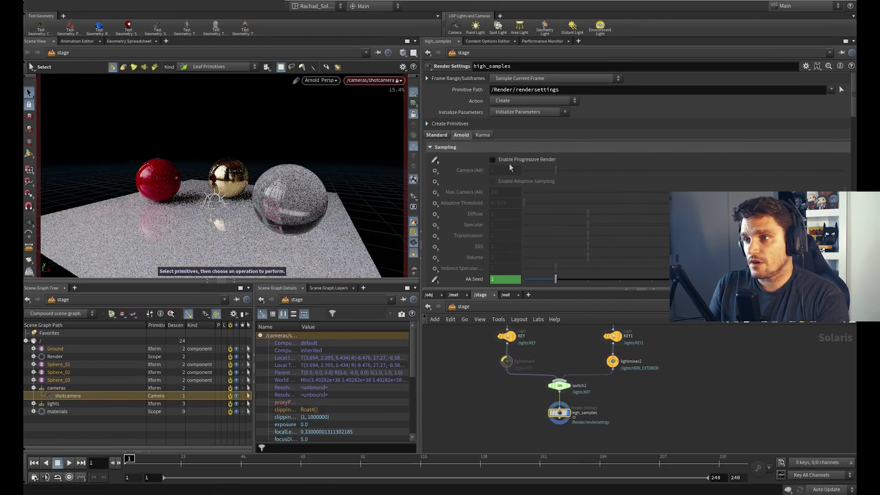
- Activate the Camera (AA) sampling override on high_samples and set it to 8
{"action": "left_click", "coordinate": [435, 171]}
{"action": "left_click", "coordinate": [440, 182]}
{"action": "left_click_drag", "start_coordinate": [497, 170], "coordinate": [462, 169]}
{"action": "type", "text": "8"}
{"action": "key", "text": "Return"}
- Activate the Diffuse, Specular, Transmission and SSS sampling overrides at 2 and the Volume override at 0 on high_samples
{"action": "left_click", "coordinate": [435, 215]}
{"action": "left_click", "coordinate": [441, 223]}
{"action": "left_click", "coordinate": [436, 225]}
{"action": "left_click", "coordinate": [440, 231]}
{"action": "left_click", "coordinate": [435, 236]}
{"action": "left_click", "coordinate": [440, 242]}
{"action": "left_click", "coordinate": [435, 246]}
{"action": "left_click", "coordinate": [440, 253]}
{"action": "left_click", "coordinate": [434, 258]}
{"action": "left_click", "coordinate": [440, 265]}
{"action": "left_click_drag", "start_coordinate": [566, 259], "coordinate": [518, 260]}
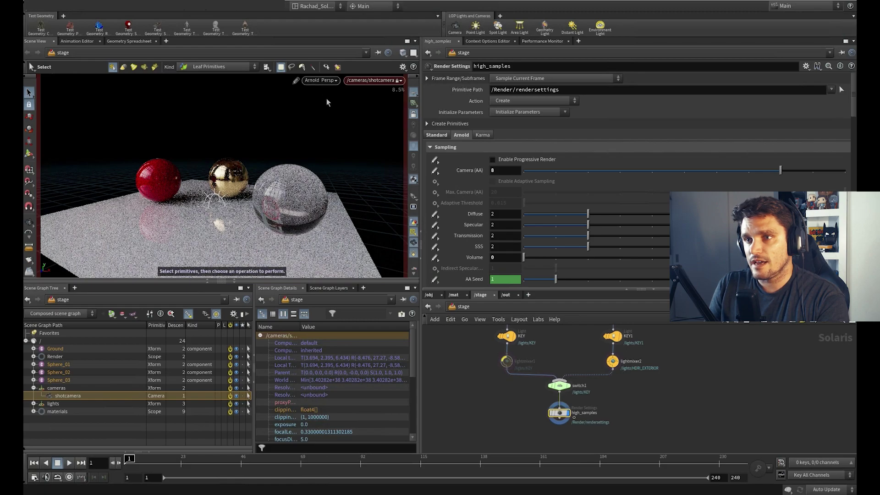
- Reset Arnold from a Houdini GL viewport, render the shot with Arnold again and pause the render
{"action": "left_click", "coordinate": [323, 81]}
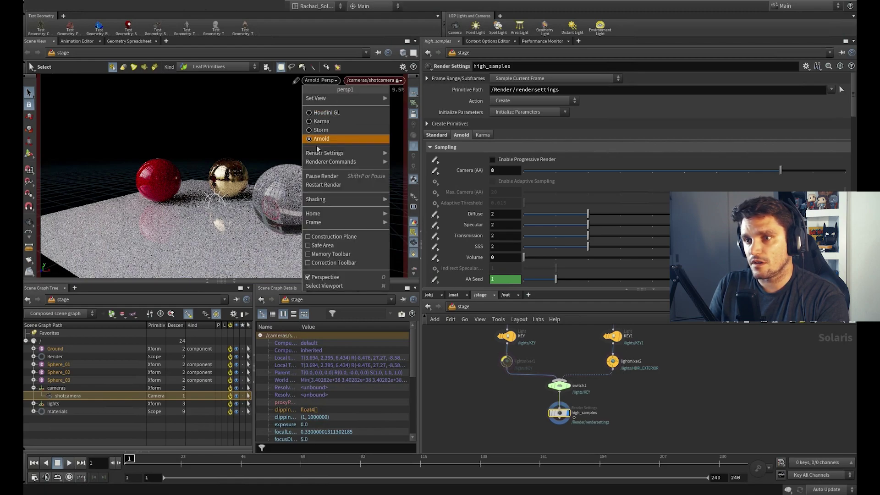
{"action": "left_click", "coordinate": [321, 177]}
{"action": "left_click", "coordinate": [329, 82]}
{"action": "left_click", "coordinate": [327, 112]}
{"action": "left_click", "coordinate": [329, 81]}
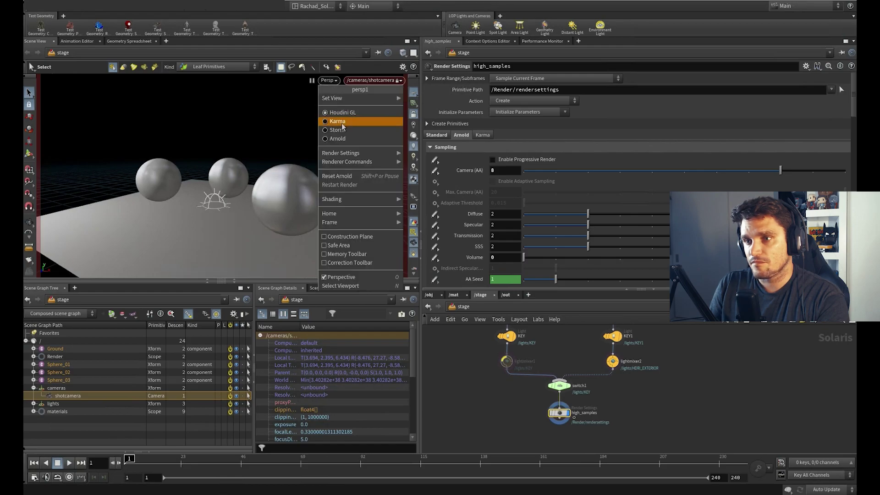
{"action": "left_click", "coordinate": [335, 176]}
{"action": "left_click", "coordinate": [331, 85]}
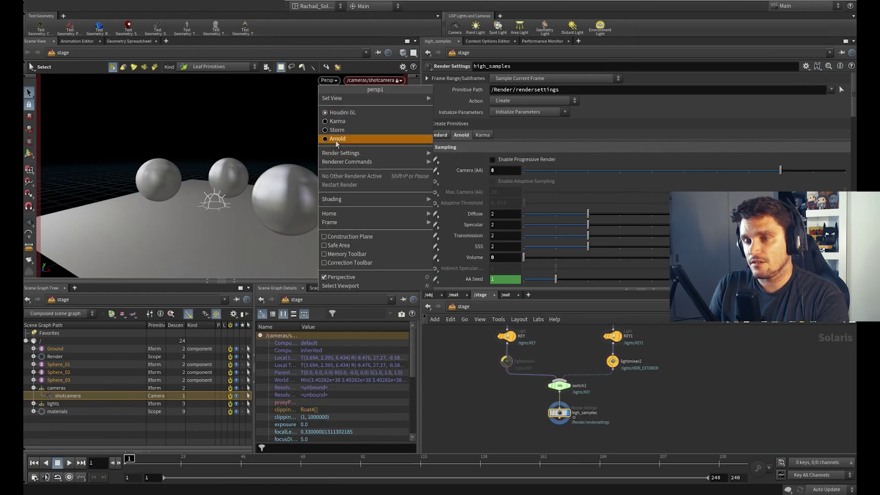
{"action": "left_click", "coordinate": [335, 140]}
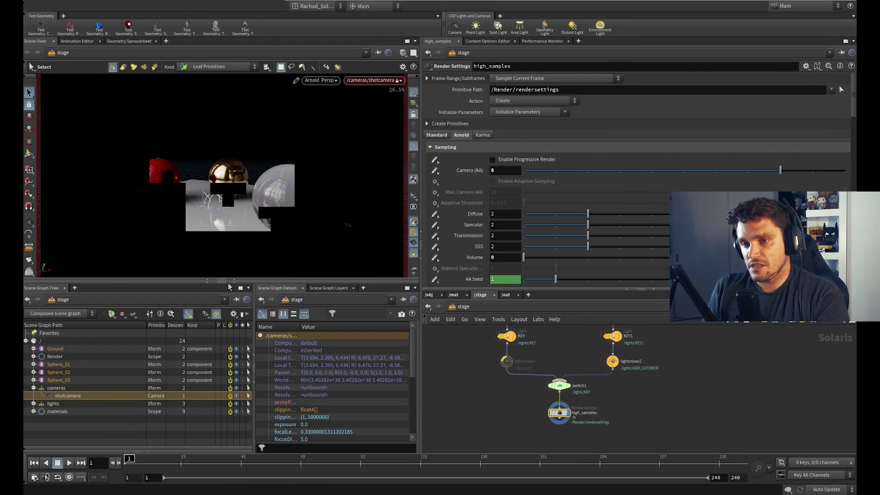
{"action": "left_click", "coordinate": [331, 81]}
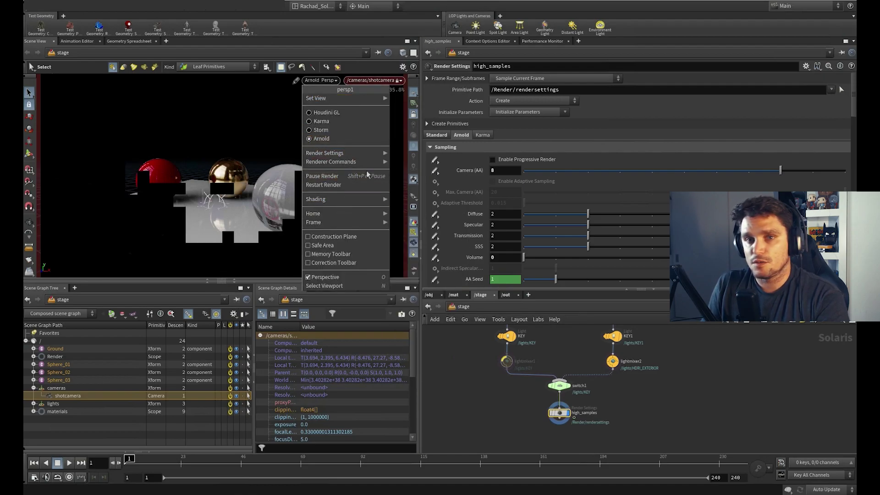
{"action": "left_click", "coordinate": [358, 177]}
- Duplicate the high_samples node beside the original and rename the copy as low_samples
{"action": "left_click_drag", "start_coordinate": [560, 415], "coordinate": [529, 415]}
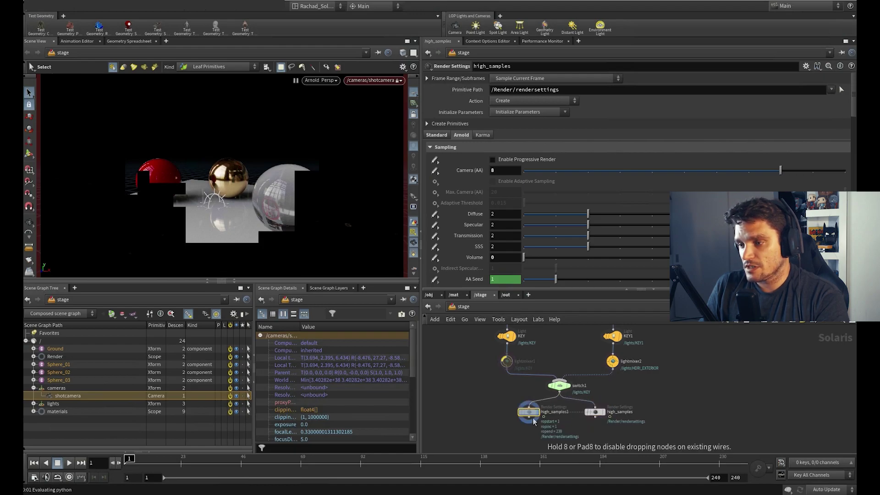
{"action": "double_click", "coordinate": [569, 415]}
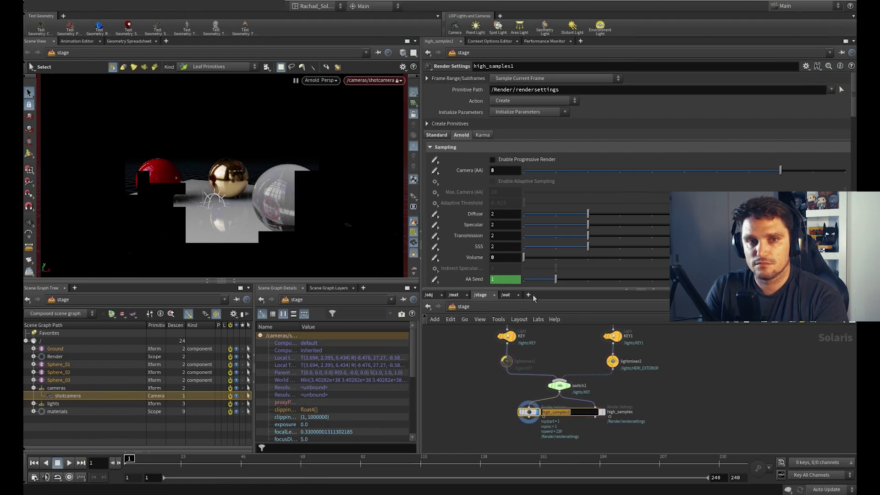
{"action": "type", "text": "l"}
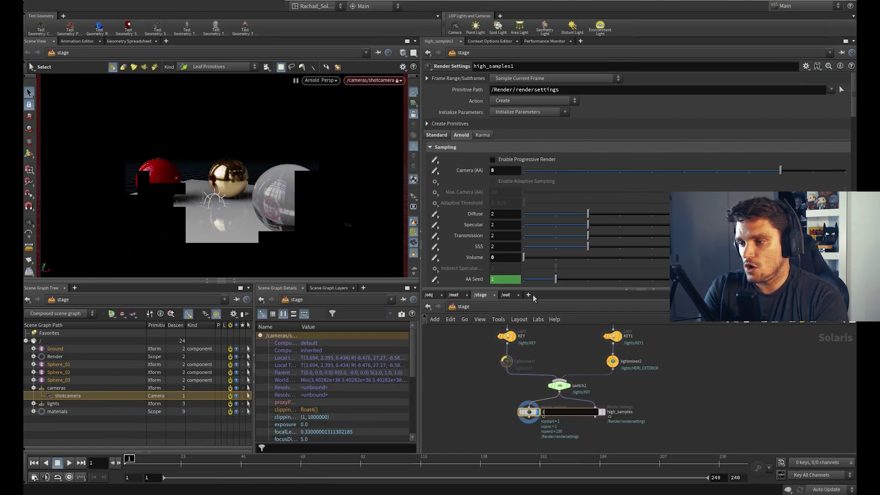
{"action": "type", "text": "ow_samples"}
{"action": "key", "text": "Return"}
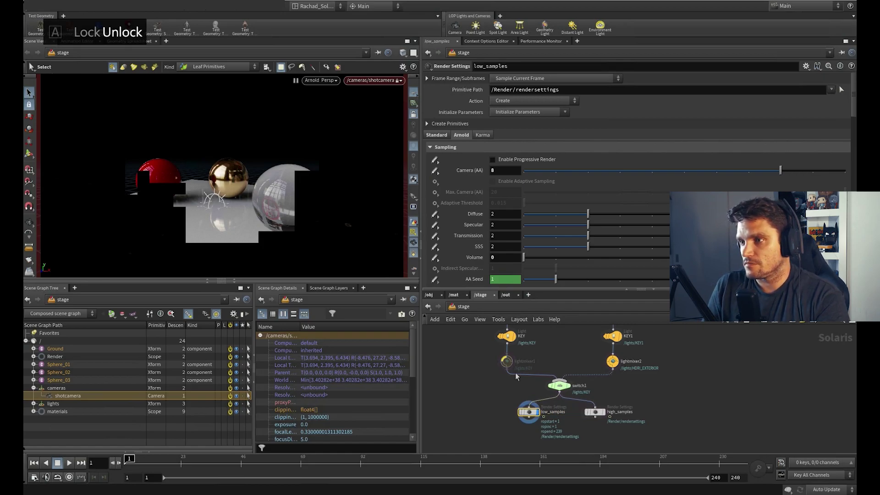
- Set the low_samples Arnold sampling to Camera (AA) 3 and Diffuse, Specular, Transmission and SSS 1
{"action": "left_click_drag", "start_coordinate": [512, 171], "coordinate": [448, 154]}
{"action": "type", "text": "3"}
{"action": "key", "text": "Tab"}
{"action": "type", "text": "1"}
{"action": "key", "text": "Tab"}
{"action": "type", "text": "1"}
{"action": "key", "text": "Tab"}
{"action": "type", "text": "1"}
{"action": "key", "text": "Tab"}
{"action": "type", "text": "1"}
{"action": "key", "text": "Return"}
- Add a Switch node below the render settings nodes and connect low_samples as its first input and high_samples as its second
{"action": "left_click_drag", "start_coordinate": [532, 413], "coordinate": [521, 413]}
{"action": "middle_click_drag", "start_coordinate": [568, 432], "coordinate": [565, 408]}
{"action": "key", "text": "Tab"}
{"action": "type", "text": "sw"}
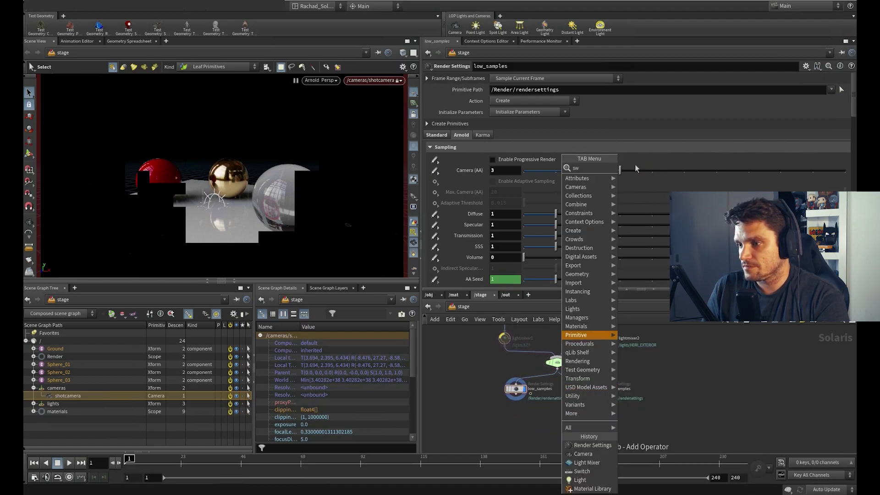
{"action": "key", "text": "Return"}
{"action": "left_click", "coordinate": [555, 423]}
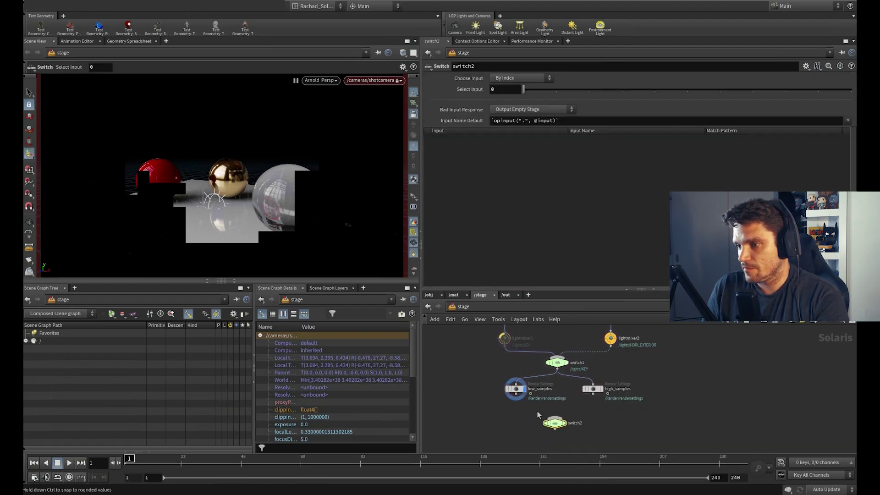
{"action": "left_click_drag", "start_coordinate": [516, 395], "coordinate": [554, 418]}
{"action": "left_click_drag", "start_coordinate": [593, 395], "coordinate": [501, 299]}
- Rename the light branch switch as LGT_SWITCH and the new switch as RENDER_SETTINGS_SWITCH
{"action": "left_click", "coordinate": [567, 362]}
{"action": "left_click", "coordinate": [582, 363]}
{"action": "type", "text": "LGT_SWITCH"}
{"action": "key", "text": "Return"}
{"action": "left_click", "coordinate": [582, 424]}
{"action": "type", "text": "RENDER_SETTINGS_SWITCH"}
{"action": "key", "text": "Return"}
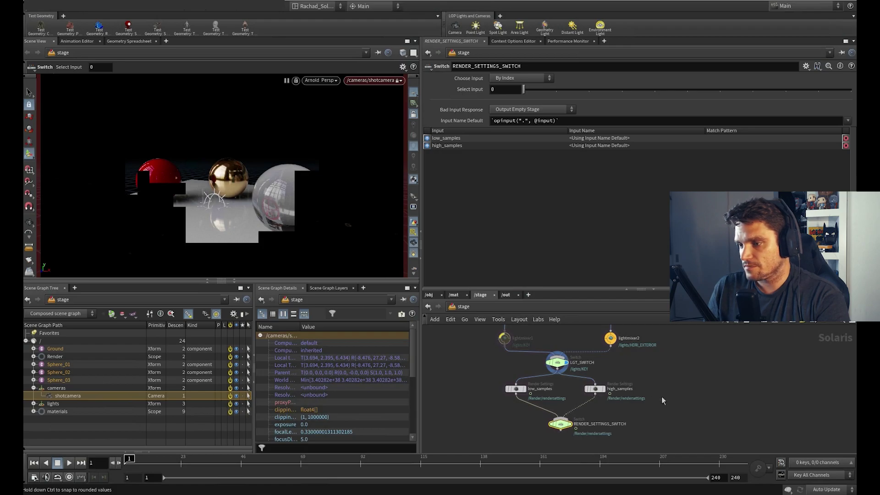
- Align RENDER_SETTINGS_SWITCH beneath the two render settings nodes and display it
{"action": "left_click_drag", "start_coordinate": [564, 426], "coordinate": [561, 428]}
{"action": "left_click", "coordinate": [566, 426]}
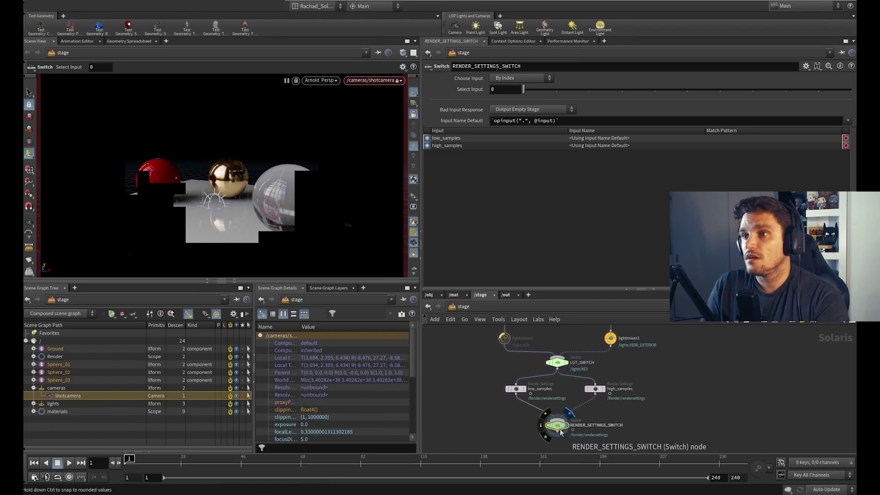
{"action": "left_click", "coordinate": [320, 80]}
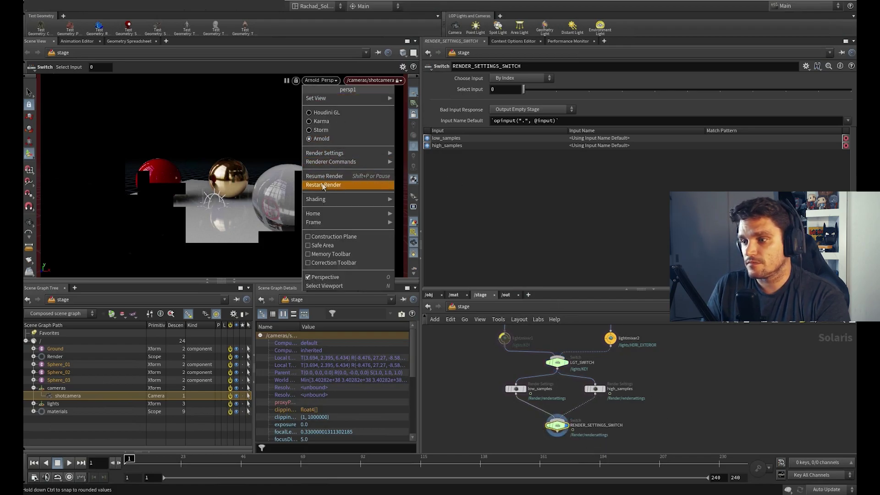
{"action": "left_click", "coordinate": [554, 398]}
- Enable progressive rendering on low_samples and restart the viewport render
{"action": "left_click", "coordinate": [516, 389]}
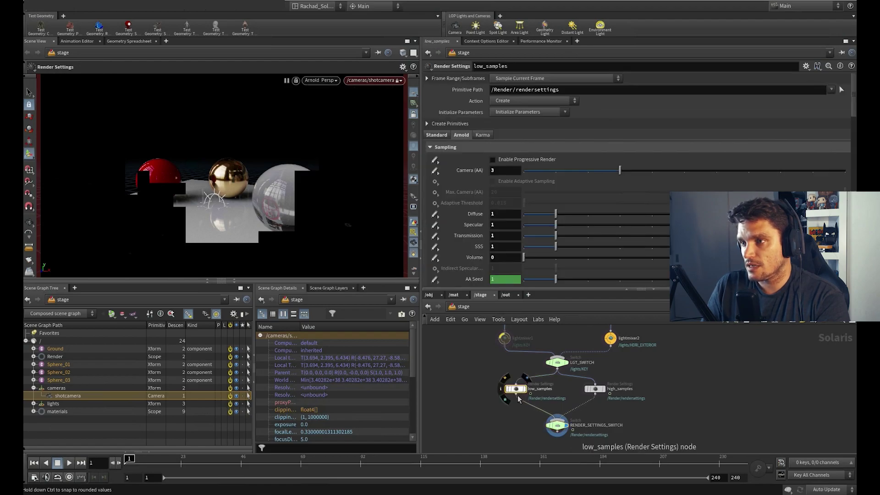
{"action": "left_click", "coordinate": [523, 160]}
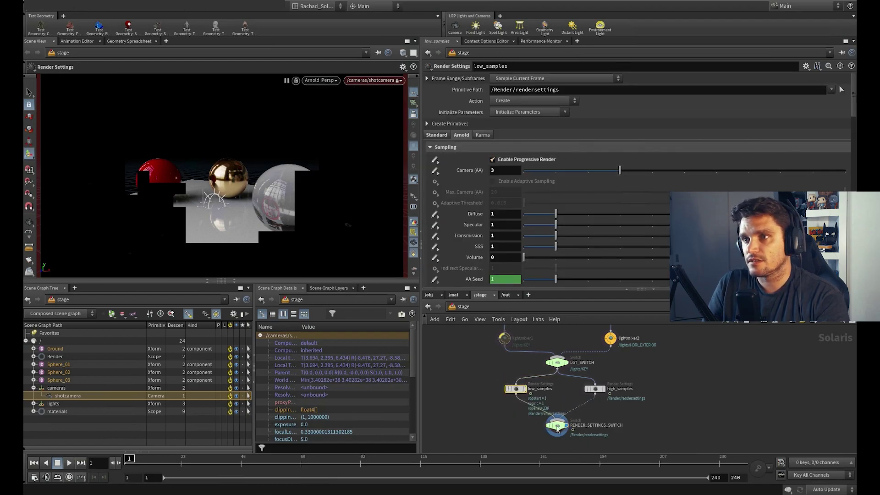
{"action": "left_click", "coordinate": [321, 80]}
{"action": "left_click", "coordinate": [323, 185]}
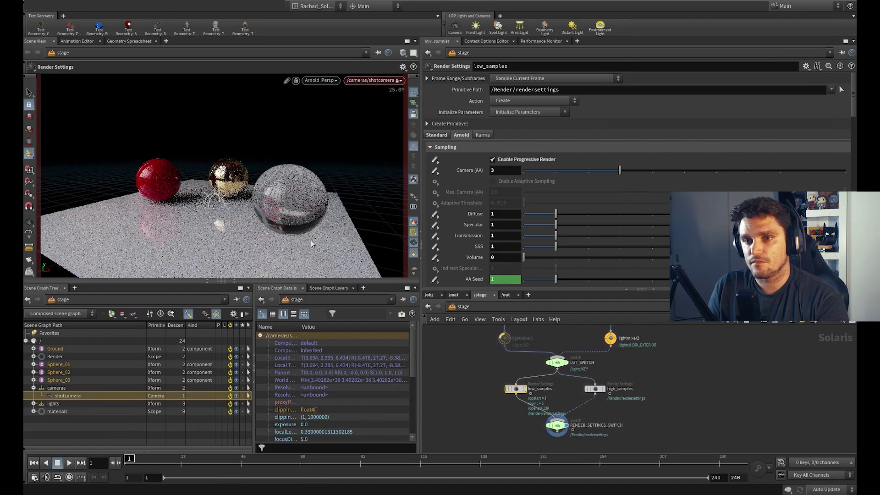
- Set the Camera (AA) samples of high_samples to 6
{"action": "left_click", "coordinate": [595, 388]}
{"action": "left_click_drag", "start_coordinate": [499, 170], "coordinate": [462, 159]}
{"action": "type", "text": "6"}
{"action": "key", "text": "Return"}
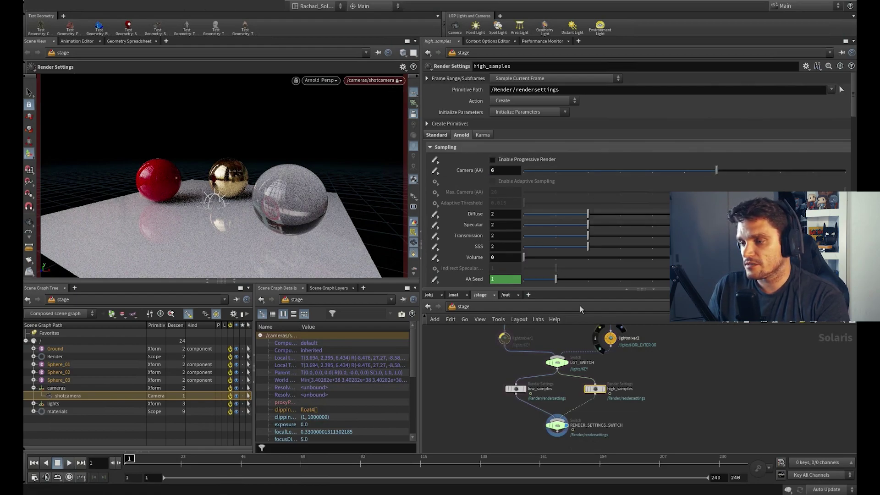
- Preview the high_samples render by setting RENDER_SETTINGS_SWITCH to input 1, and return it to input 0
{"action": "left_click", "coordinate": [557, 425]}
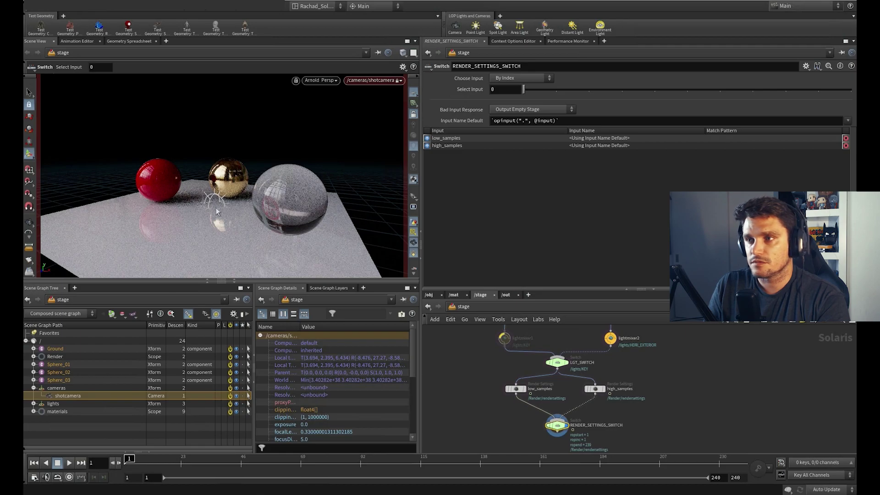
{"action": "left_click_drag", "start_coordinate": [524, 90], "coordinate": [555, 90]}
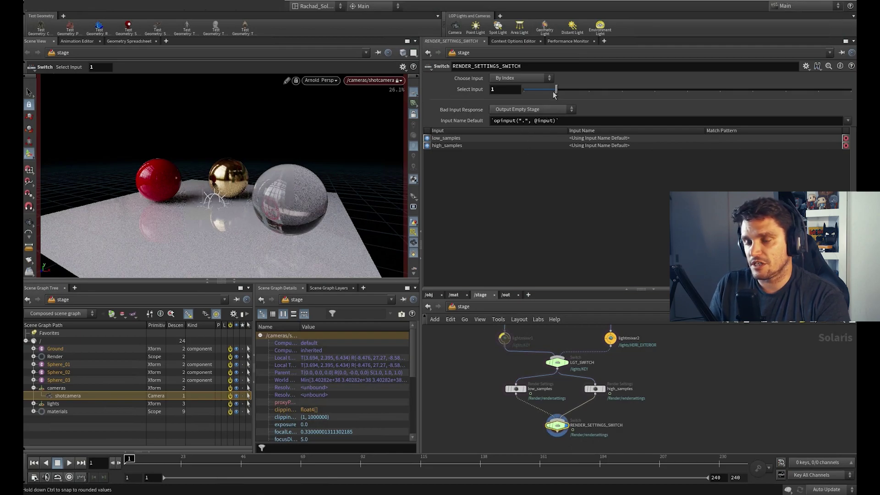
{"action": "left_click_drag", "start_coordinate": [555, 89], "coordinate": [523, 91]}
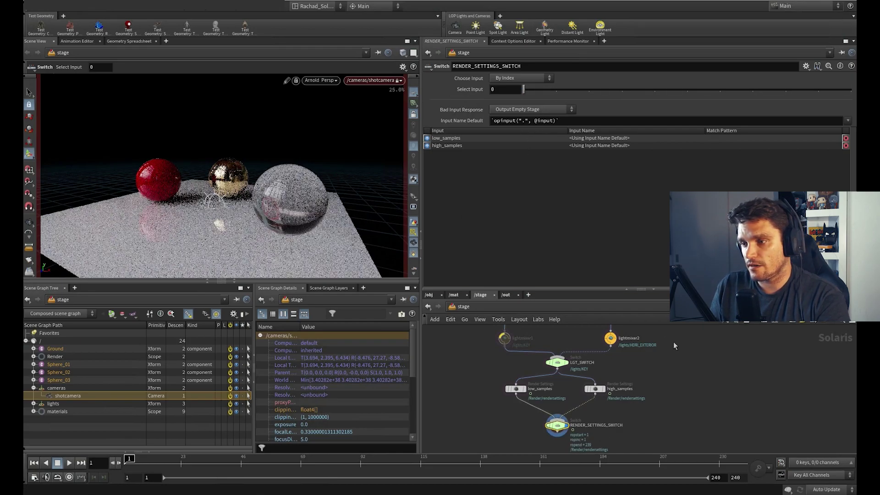
- Open Sphere_Shd_03 inside the Materials library and apply a rough dark red preset to its Glass Standard Surface
{"action": "middle_click_drag", "start_coordinate": [663, 338], "coordinate": [654, 436]}
{"action": "double_click", "coordinate": [546, 359]}
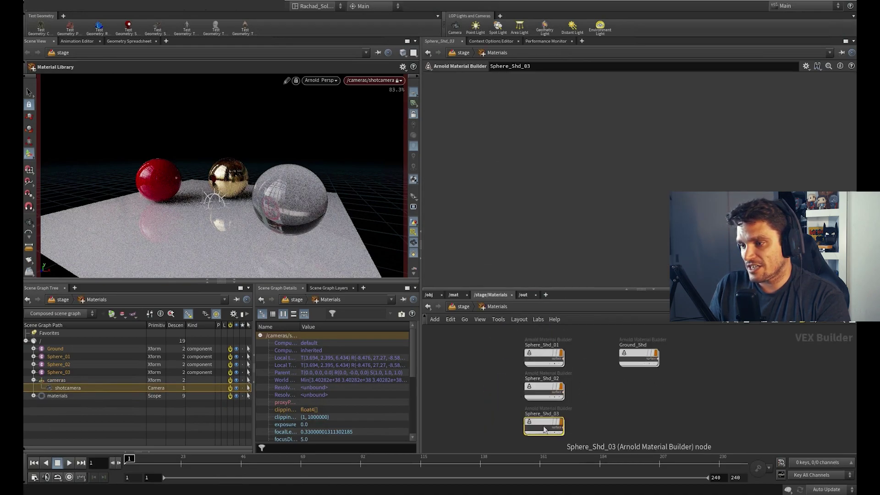
{"action": "double_click", "coordinate": [572, 418]}
{"action": "left_click", "coordinate": [570, 374]}
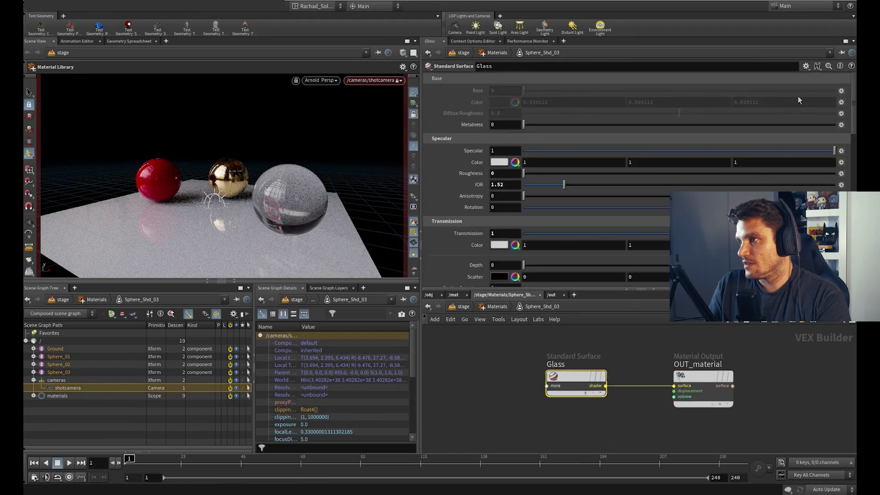
{"action": "left_click", "coordinate": [806, 67]}
{"action": "left_click", "coordinate": [723, 337]}
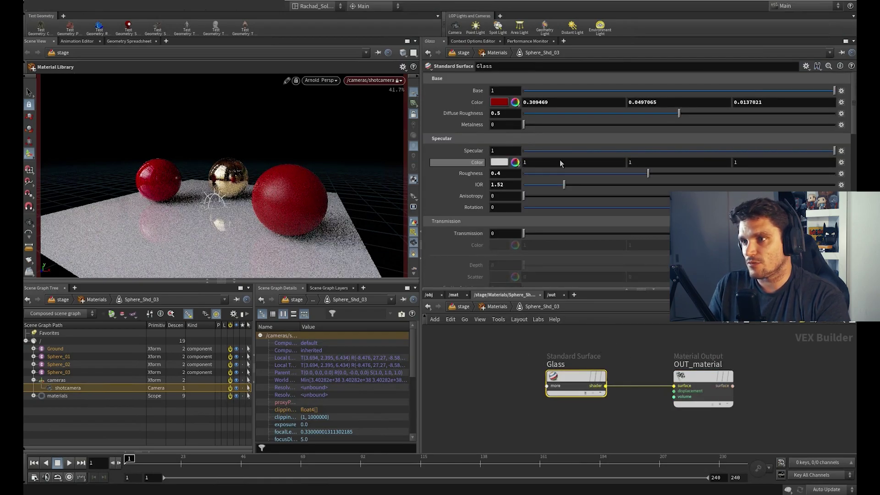
- Set the base Color of Sphere_Shd_03's Glass surface to muted dark blue (0.075, 0.1875, 0.3) and return to the stage network
{"action": "left_click", "coordinate": [515, 102]}
{"action": "left_click", "coordinate": [570, 181]}
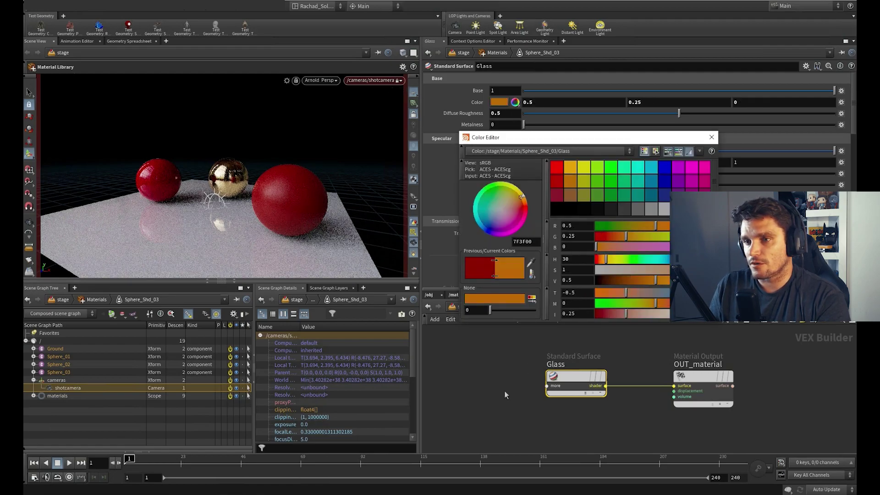
{"action": "left_click", "coordinate": [507, 386]}
{"action": "left_click", "coordinate": [647, 190]}
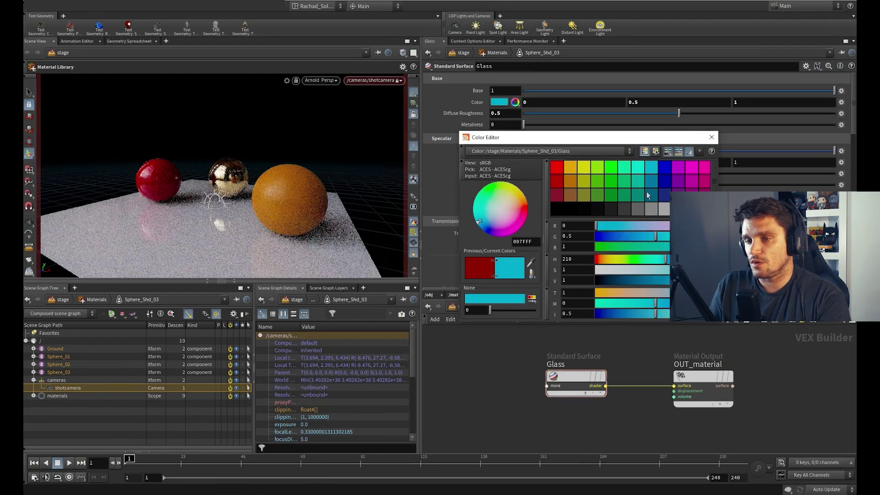
{"action": "left_click", "coordinate": [611, 168]}
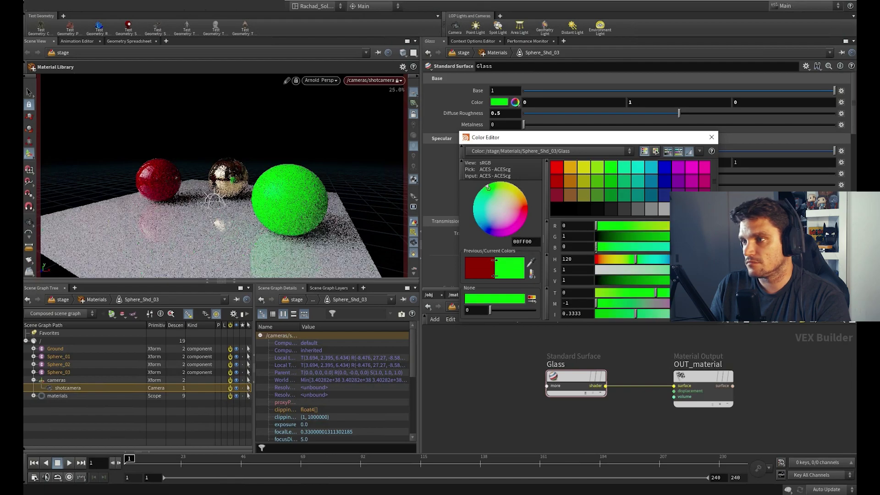
{"action": "left_click", "coordinate": [655, 193]}
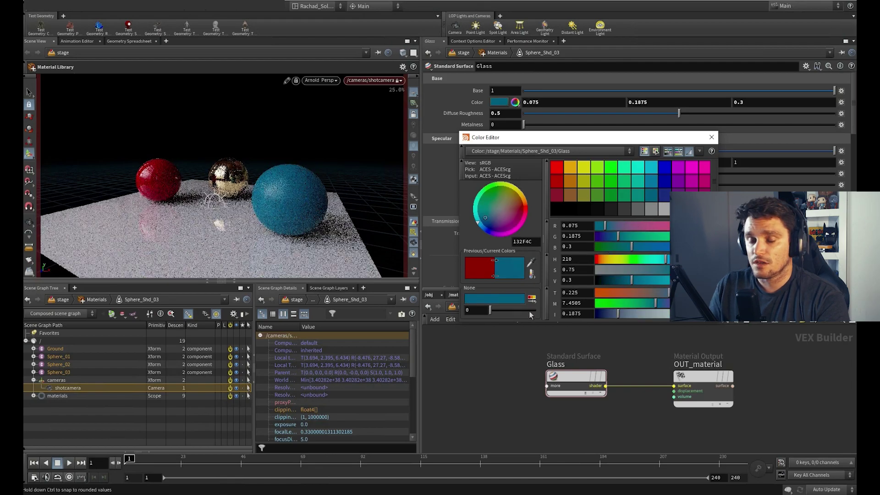
{"action": "left_click", "coordinate": [711, 137]}
{"action": "key", "text": "u"}
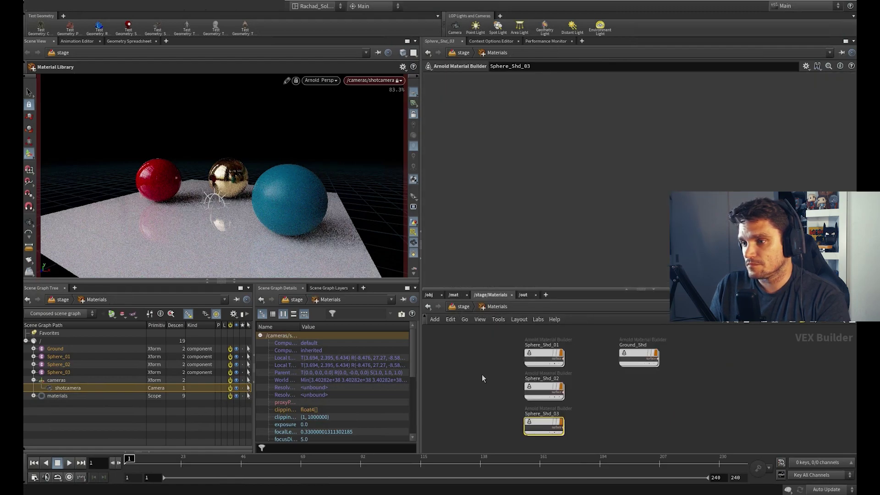
{"action": "key", "text": "u"}
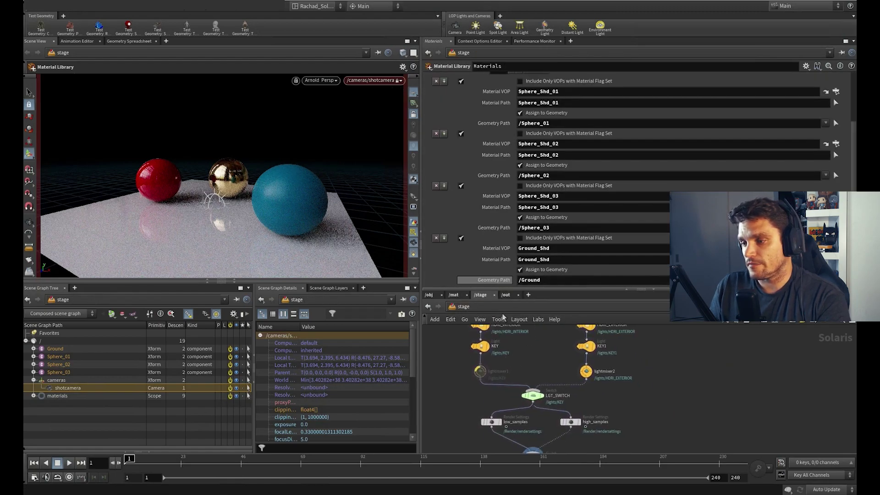
- Examine the Arnold render settings of low_samples, from Sampling through Texture, Device and System to Diagnostics
{"action": "middle_click_drag", "start_coordinate": [555, 420], "coordinate": [558, 367]}
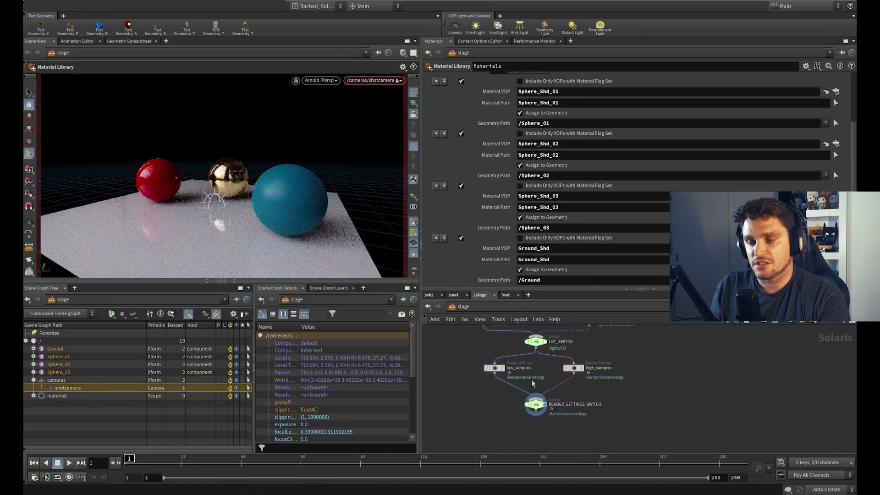
{"action": "middle_click_drag", "start_coordinate": [611, 359], "coordinate": [606, 373]}
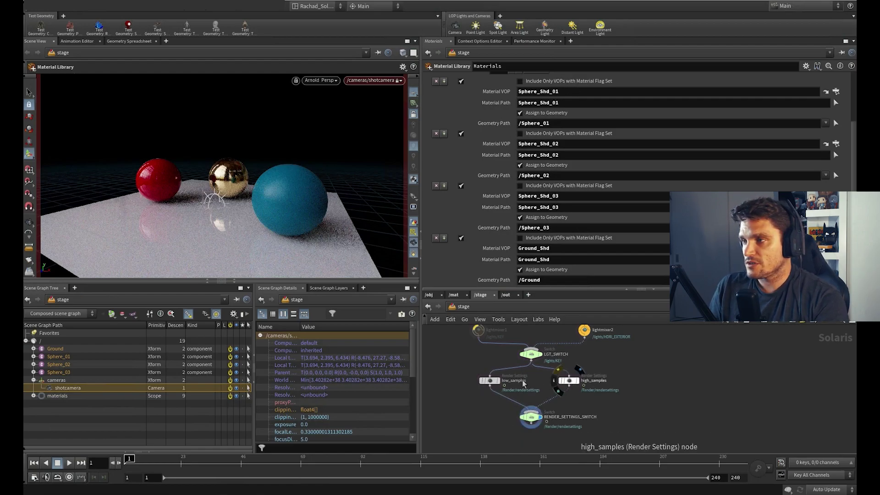
{"action": "left_click_drag", "start_coordinate": [857, 150], "coordinate": [855, 101]}
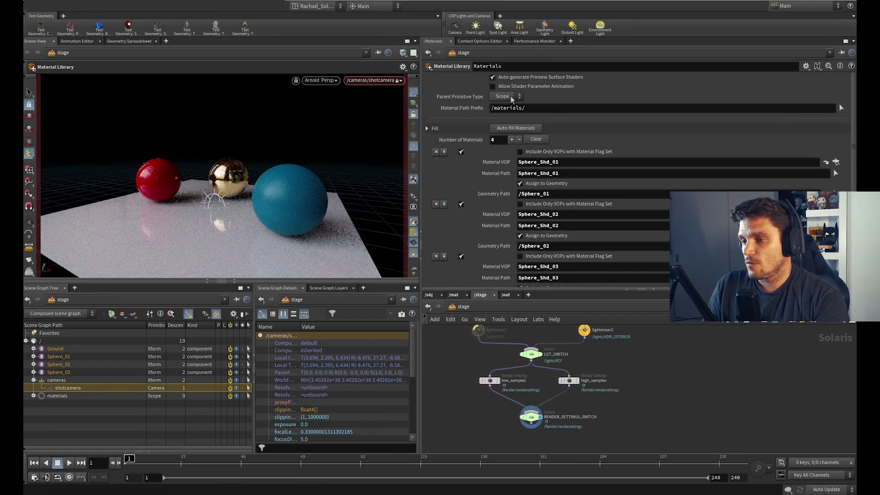
{"action": "left_click", "coordinate": [490, 381]}
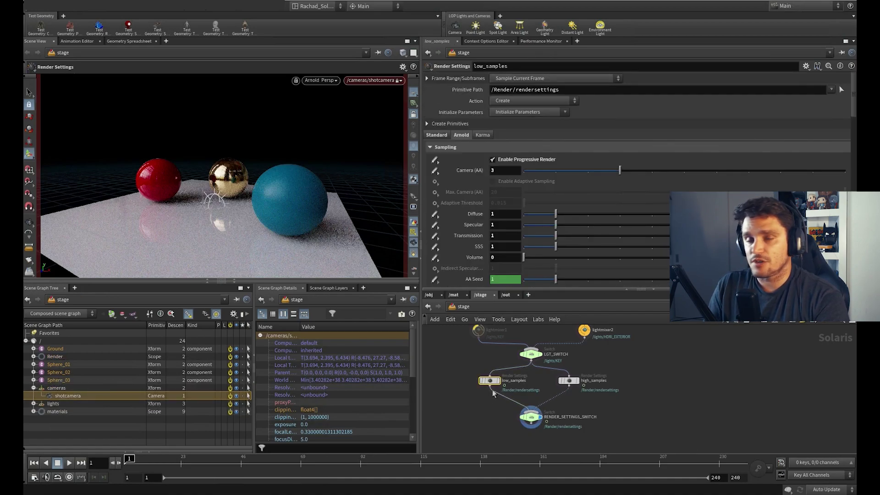
{"action": "left_click_drag", "start_coordinate": [854, 108], "coordinate": [854, 161]}
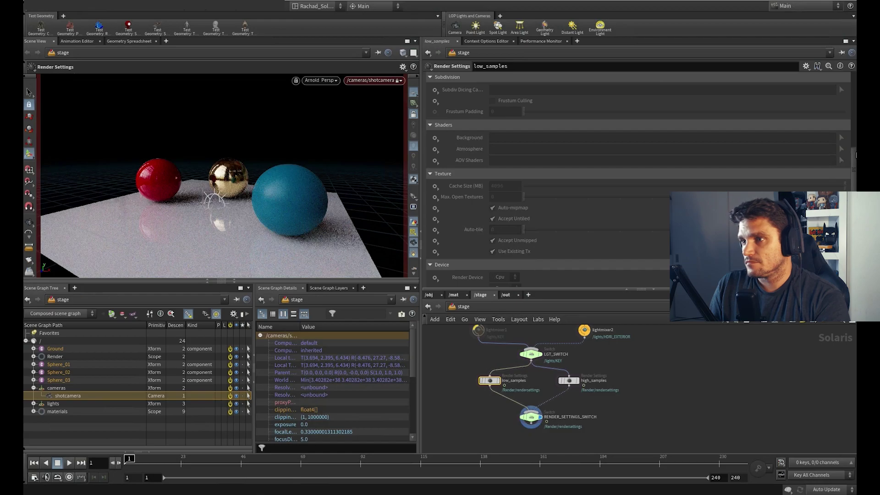
{"action": "scroll", "coordinate": [435, 127], "scroll_direction": "down", "scroll_amount": 2}
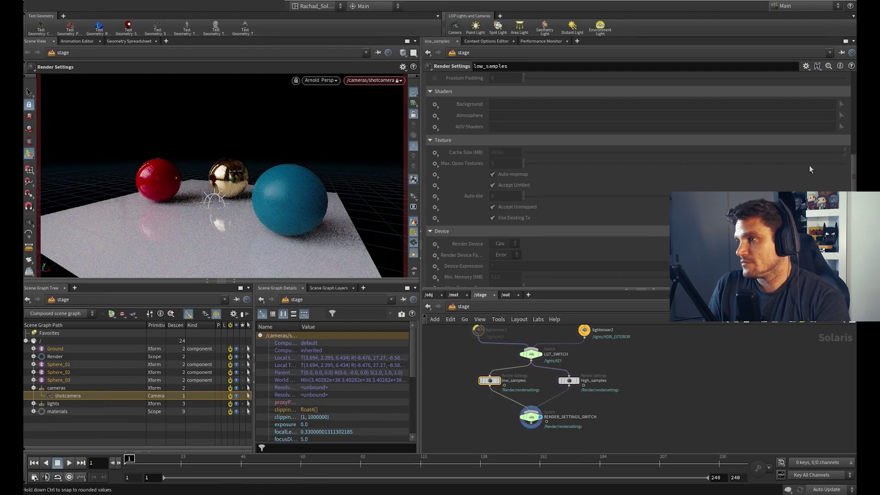
{"action": "left_click_drag", "start_coordinate": [853, 161], "coordinate": [852, 172]}
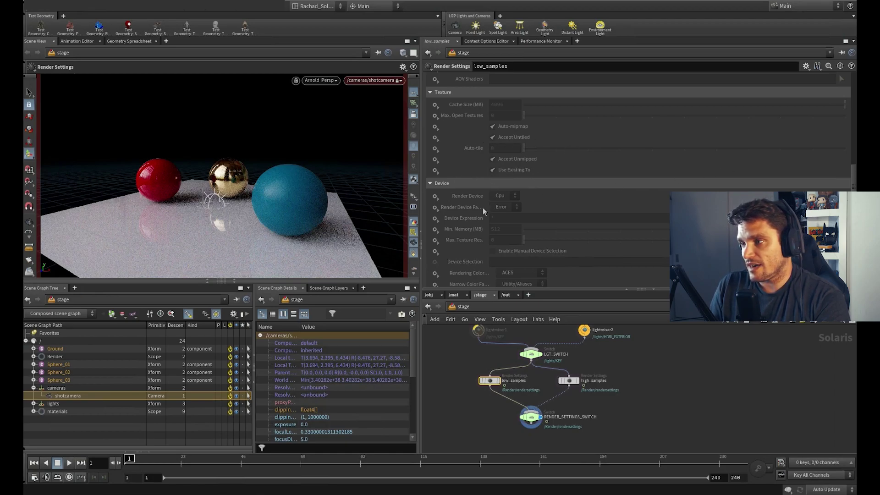
{"action": "left_click_drag", "start_coordinate": [853, 195], "coordinate": [853, 212]}
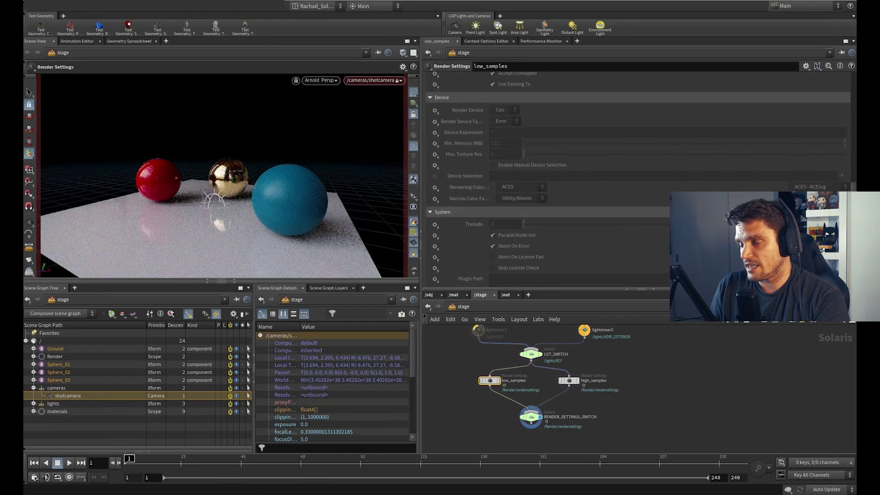
{"action": "scroll", "coordinate": [752, 238], "scroll_direction": "down", "scroll_amount": 3}
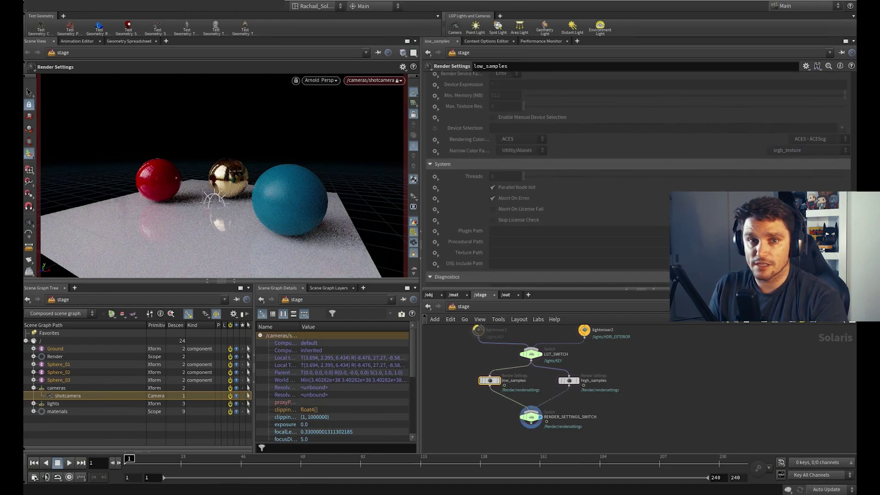
{"action": "scroll", "coordinate": [751, 238], "scroll_direction": "down", "scroll_amount": 5}
{"action": "scroll", "coordinate": [461, 116], "scroll_direction": "down", "scroll_amount": 3}
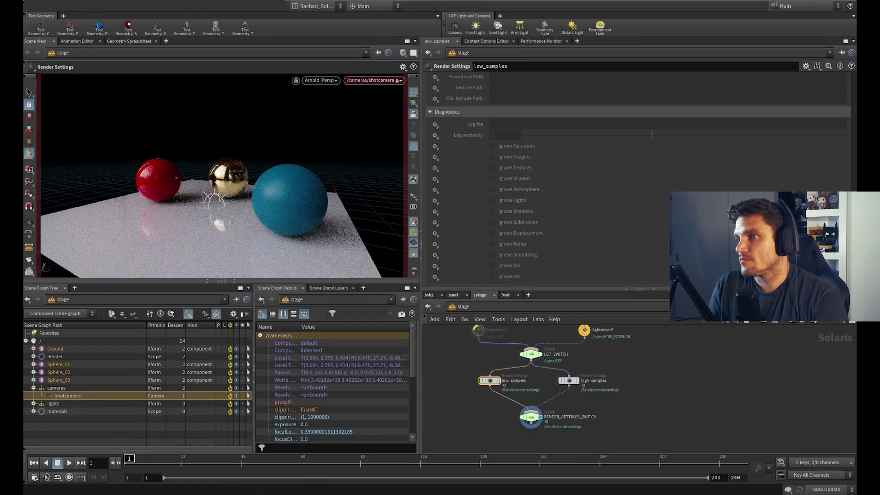
{"action": "scroll", "coordinate": [637, 183], "scroll_direction": "up", "scroll_amount": 15}
{"action": "scroll", "coordinate": [637, 184], "scroll_direction": "down", "scroll_amount": 15}
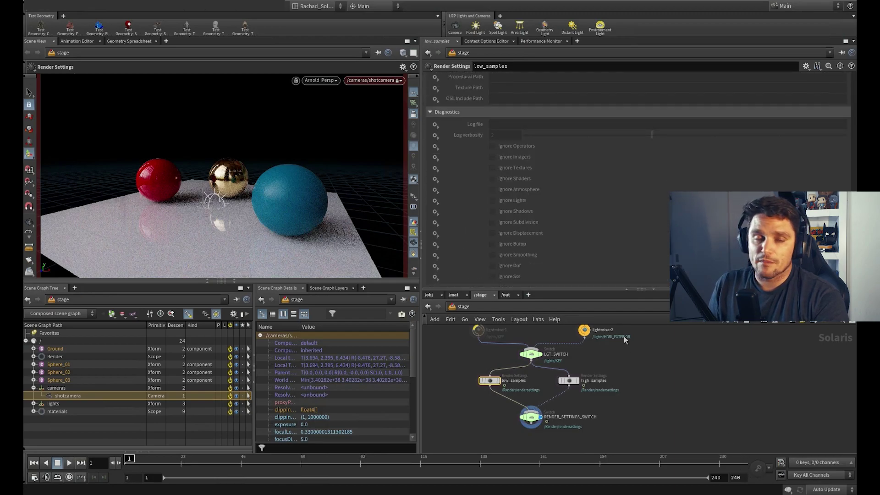
{"action": "middle_click_drag", "start_coordinate": [628, 346], "coordinate": [634, 438]}
{"action": "middle_click_drag", "start_coordinate": [631, 361], "coordinate": [633, 385]}
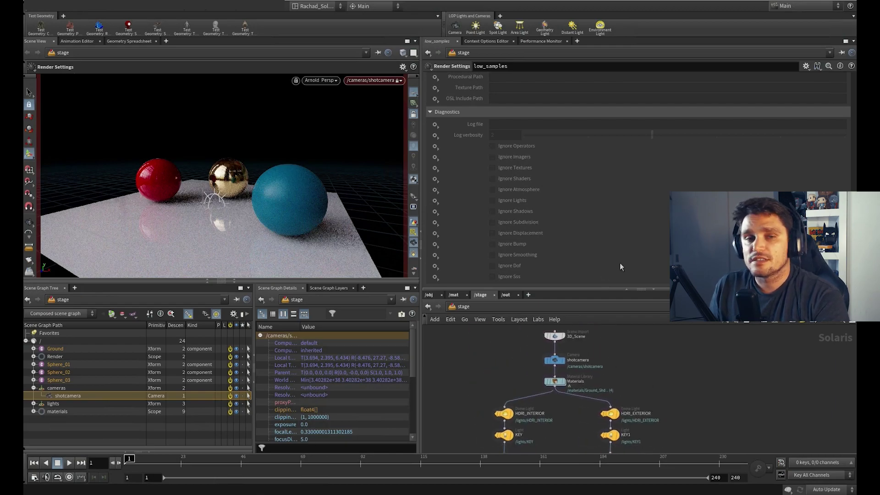
{"action": "middle_click_drag", "start_coordinate": [607, 440], "coordinate": [623, 398]}
{"action": "scroll", "coordinate": [625, 404], "scroll_direction": "down", "scroll_amount": 3}
{"action": "scroll", "coordinate": [621, 406], "scroll_direction": "up", "scroll_amount": 3}
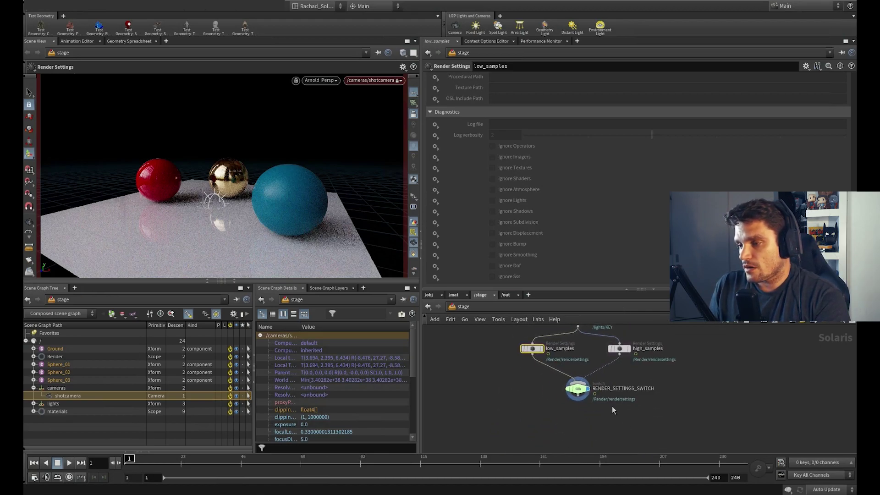
{"action": "left_click", "coordinate": [579, 390]}
{"action": "key", "text": "Tab"}
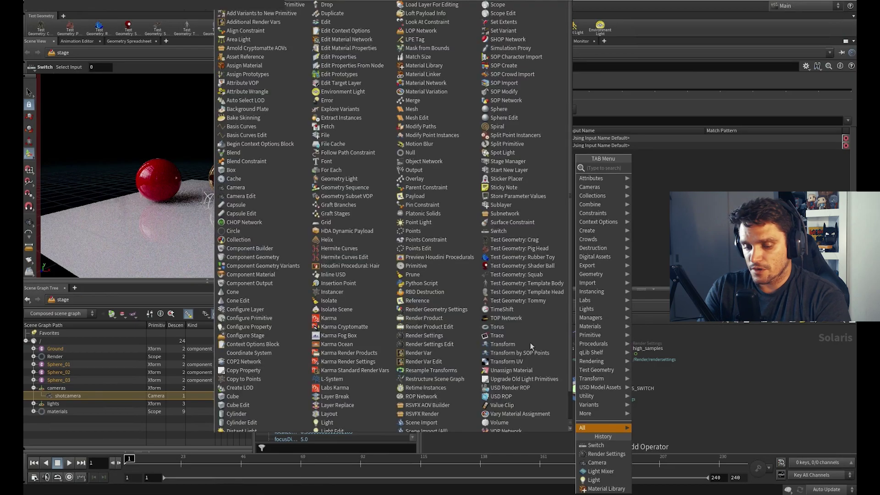
{"action": "type", "text": "rnder"}
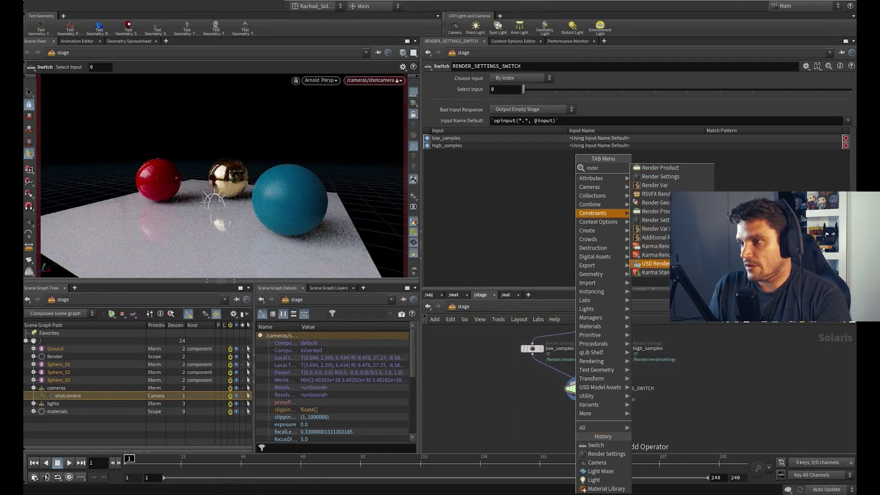
{"action": "key", "text": "Escape"}
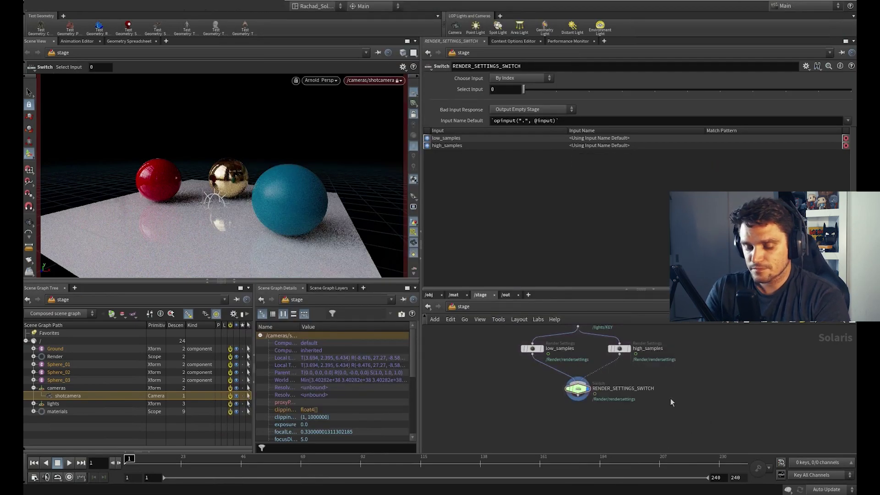
- Add a USD Render ROP node connected below RENDER_SETTINGS_SWITCH
{"action": "key", "text": "Tab"}
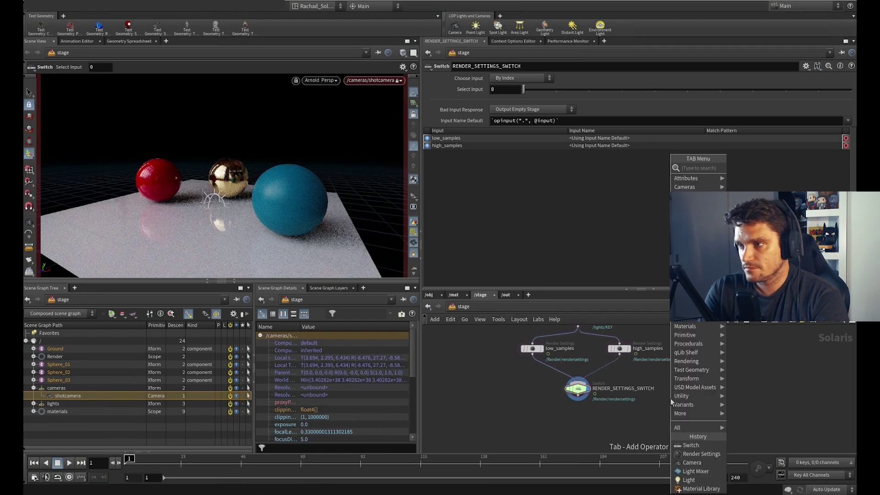
{"action": "type", "text": "usd"}
{"action": "key", "text": "Return"}
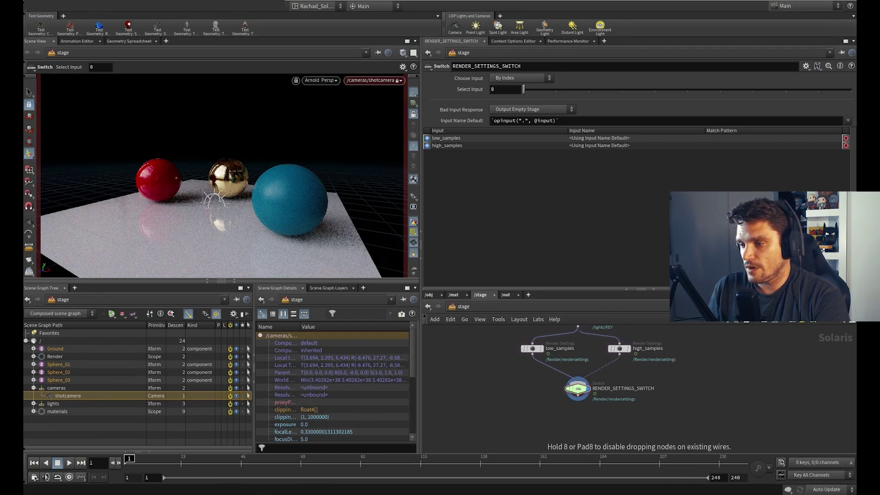
{"action": "left_click", "coordinate": [578, 425]}
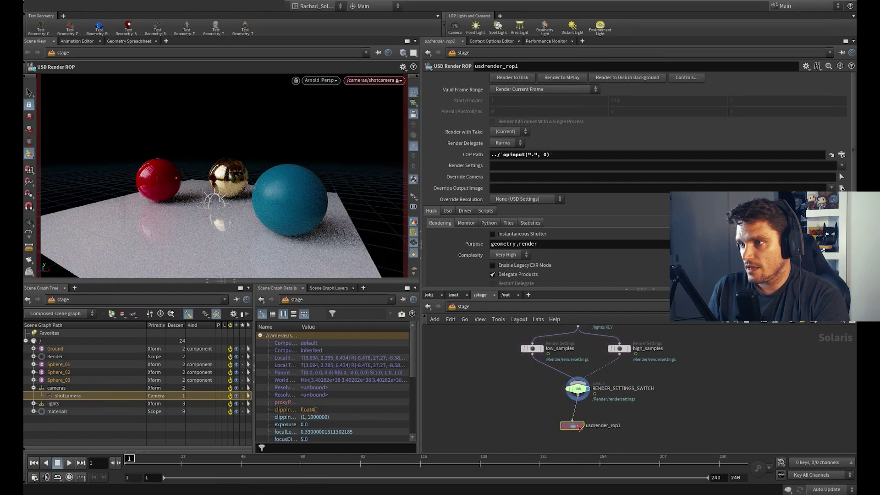
- Set the USD Render ROP's Render Delegate to Arnold and its Render Settings to /Render/rendersettings
{"action": "left_click", "coordinate": [507, 143]}
{"action": "left_click", "coordinate": [506, 161]}
{"action": "left_click", "coordinate": [570, 165]}
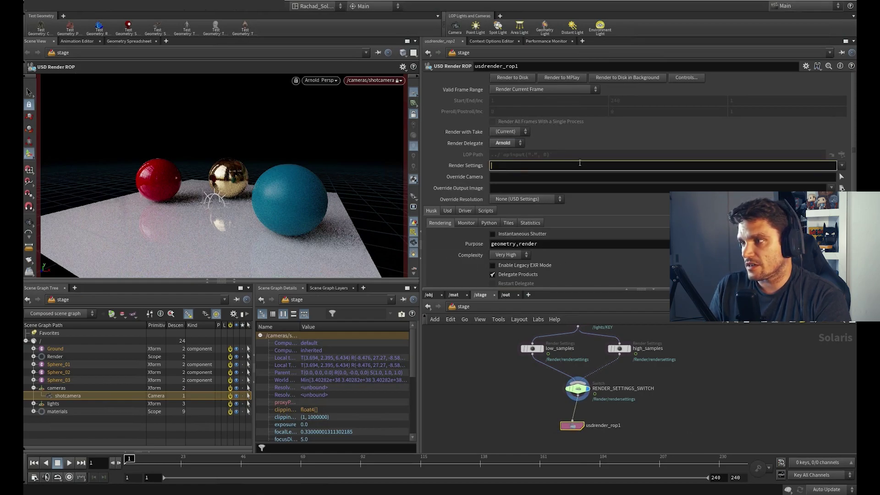
{"action": "left_click", "coordinate": [841, 166]}
{"action": "left_click", "coordinate": [816, 176]}
{"action": "left_click", "coordinate": [525, 179]}
{"action": "left_click", "coordinate": [539, 189]}
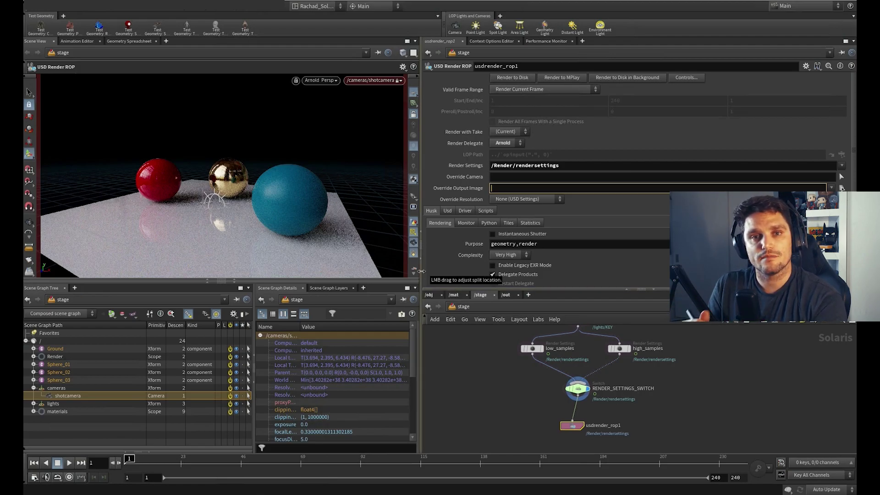
{"action": "left_click_drag", "start_coordinate": [574, 429], "coordinate": [580, 428]}
- Enlarge the network view and review the node chain from 3D_Scene, shotcamera and Materials down to the USD Render ROP
{"action": "scroll", "coordinate": [672, 404], "scroll_direction": "down", "scroll_amount": 4}
{"action": "middle_click_drag", "start_coordinate": [679, 350], "coordinate": [660, 412]}
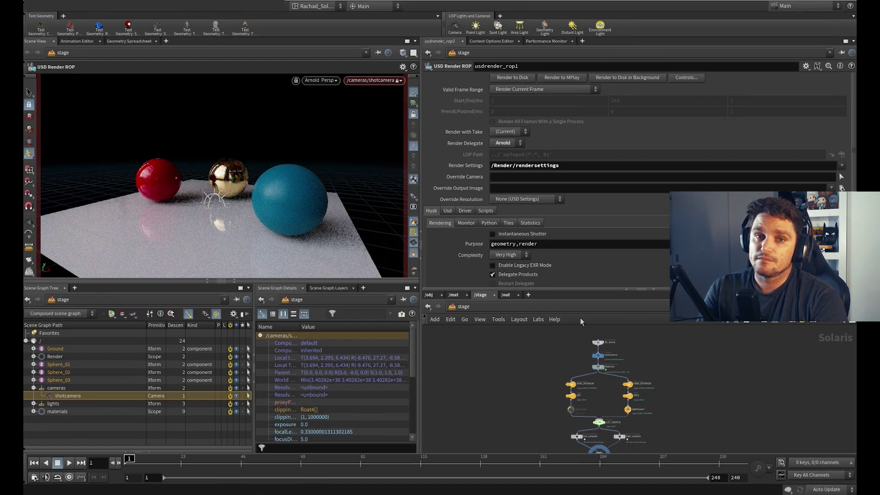
{"action": "left_click_drag", "start_coordinate": [585, 289], "coordinate": [585, 190]}
{"action": "middle_click_drag", "start_coordinate": [648, 318], "coordinate": [607, 314]}
{"action": "scroll", "coordinate": [608, 316], "scroll_direction": "up", "scroll_amount": 3}
{"action": "middle_click_drag", "start_coordinate": [530, 343], "coordinate": [547, 332]}
{"action": "middle_click_drag", "start_coordinate": [535, 379], "coordinate": [537, 392]}
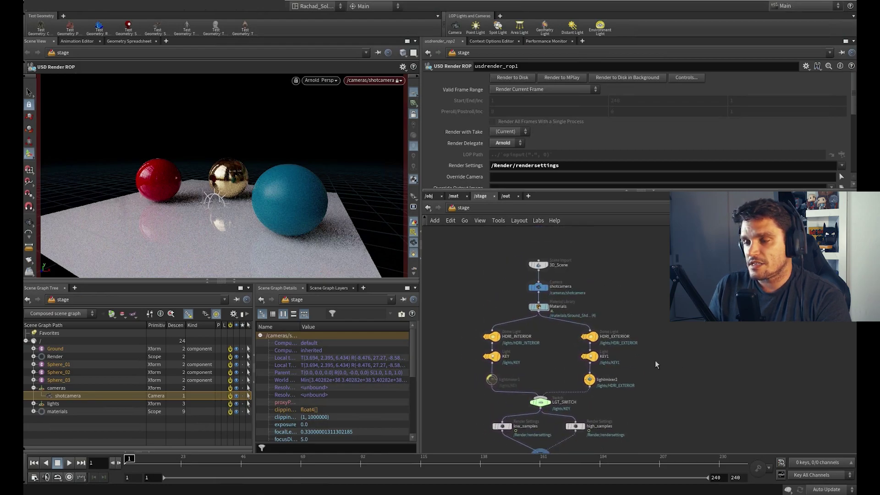
{"action": "left_click_drag", "start_coordinate": [497, 238], "coordinate": [546, 308]}
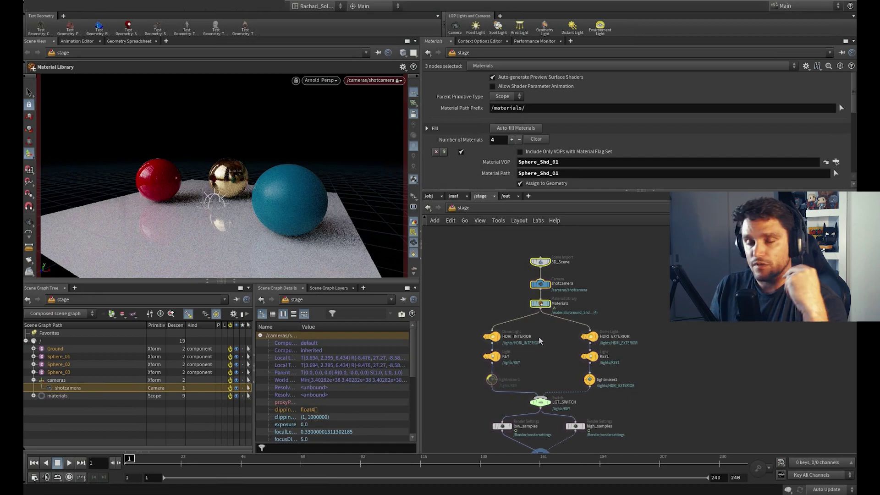
{"action": "scroll", "coordinate": [641, 281], "scroll_direction": "down", "scroll_amount": 2}
{"action": "middle_click_drag", "start_coordinate": [614, 317], "coordinate": [652, 283]}
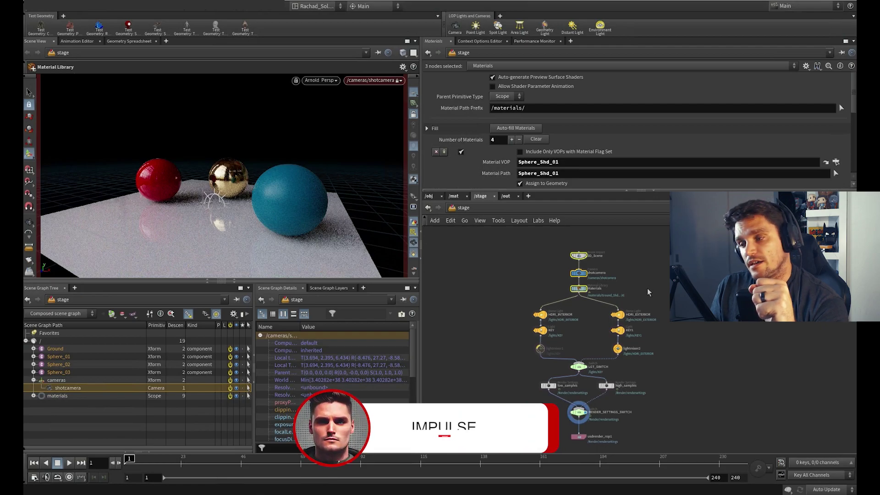